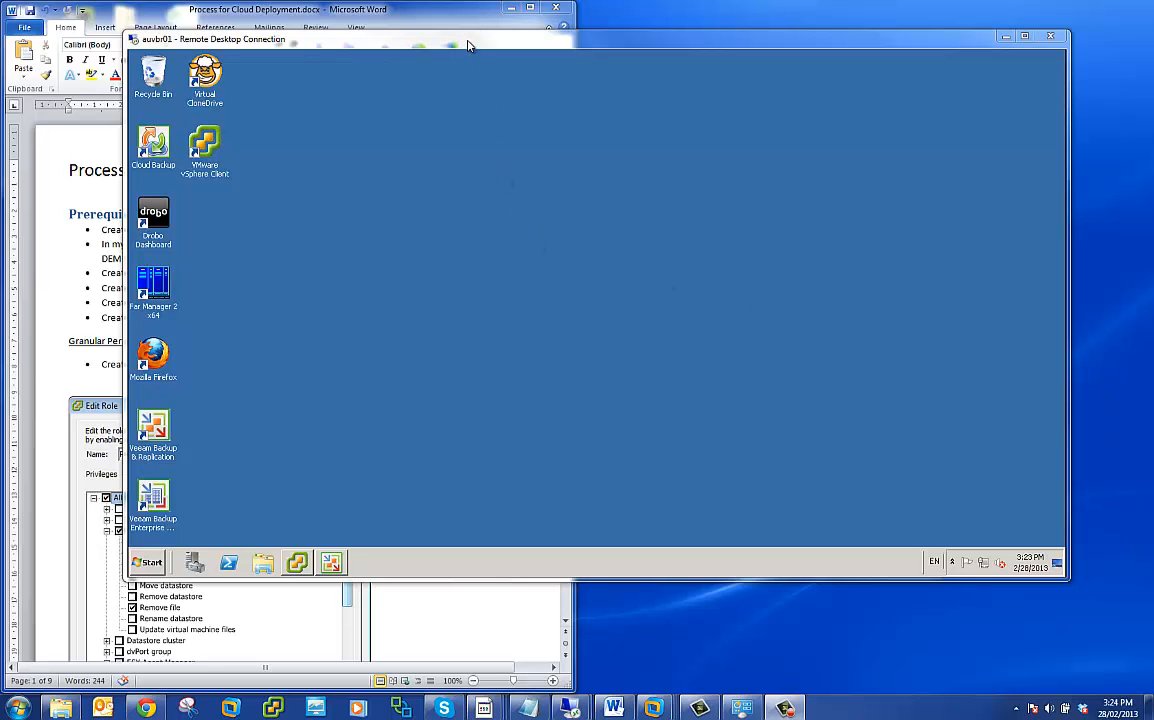
- Move the Remote Desktop window aside and review the Prerequisites list in the Word deployment document
left_click_drag(466, 50, 686, 36)
left_click(310, 340)
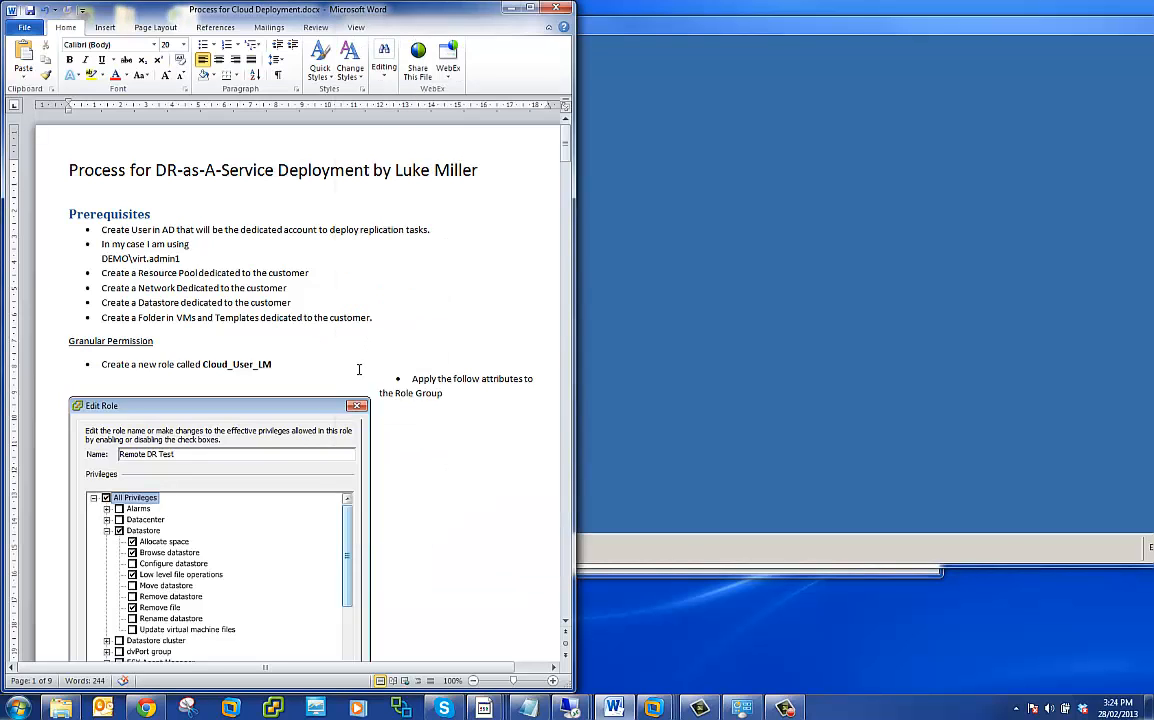
key("Down")
key("Down")
key("Down")
- Switch to the vSphere Client in the remote session and view the CustomerA resource pool under AU SE Lab
left_click(695, 314)
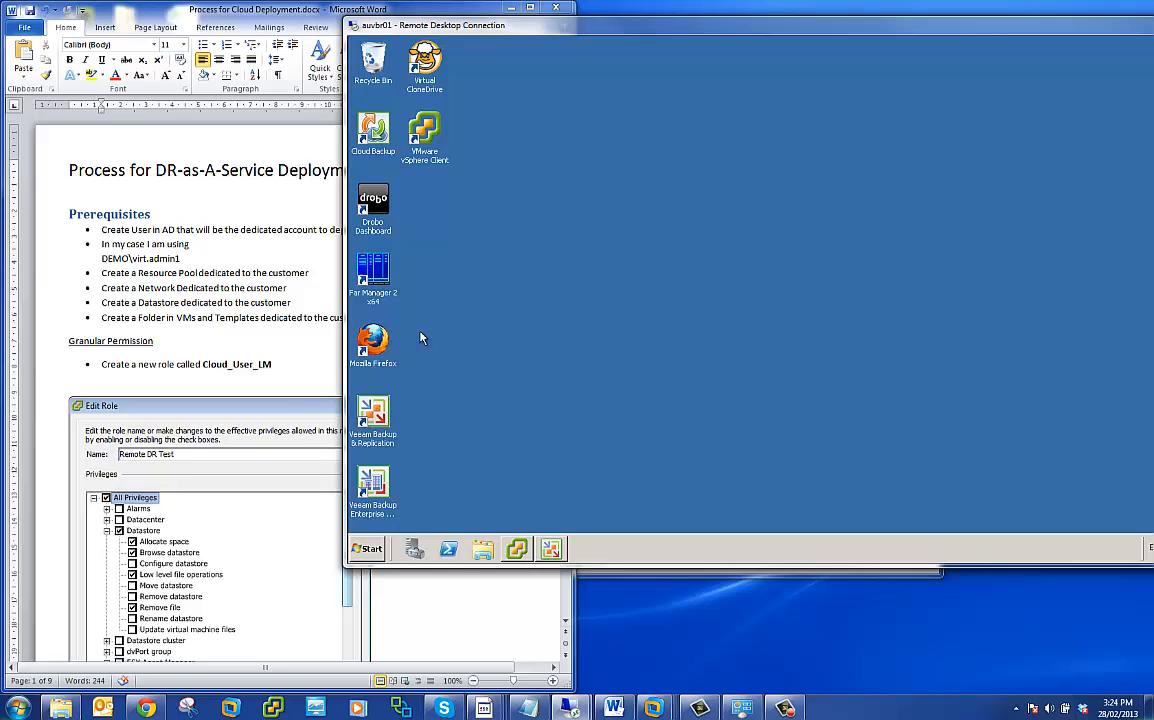
left_click(515, 547)
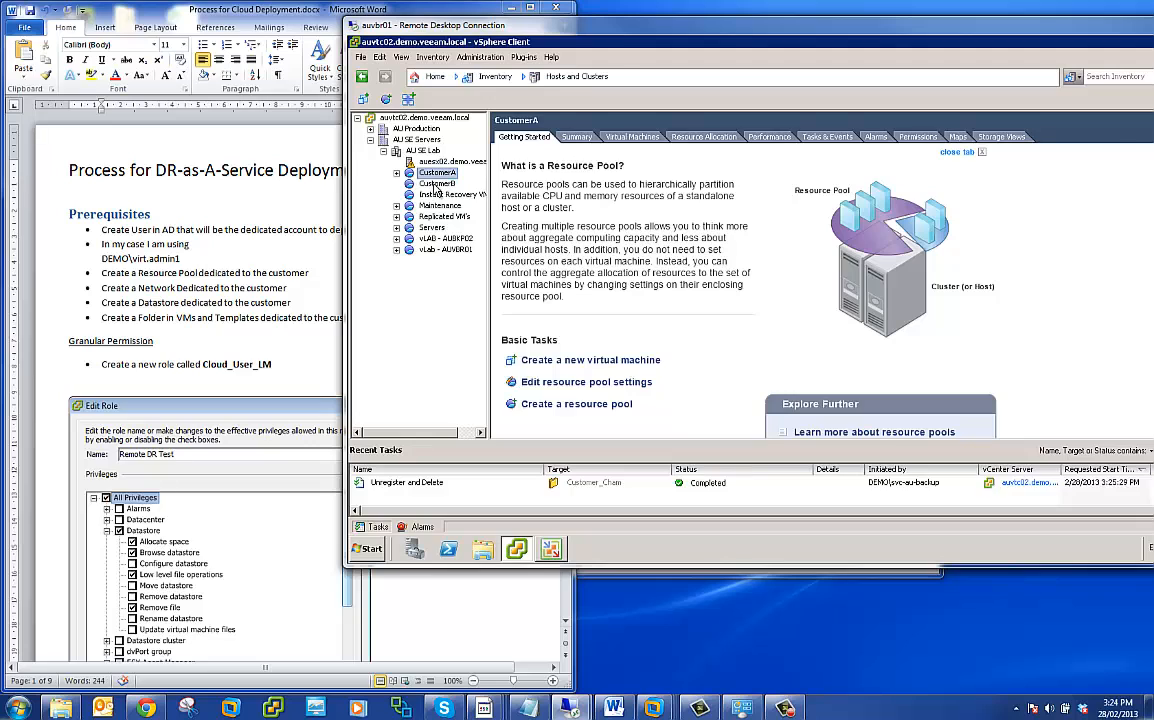
left_click(439, 173)
- Show the VMs and Templates inventory to view the customer folders under AU SE Servers
left_click(505, 80)
mouse_move(490, 94)
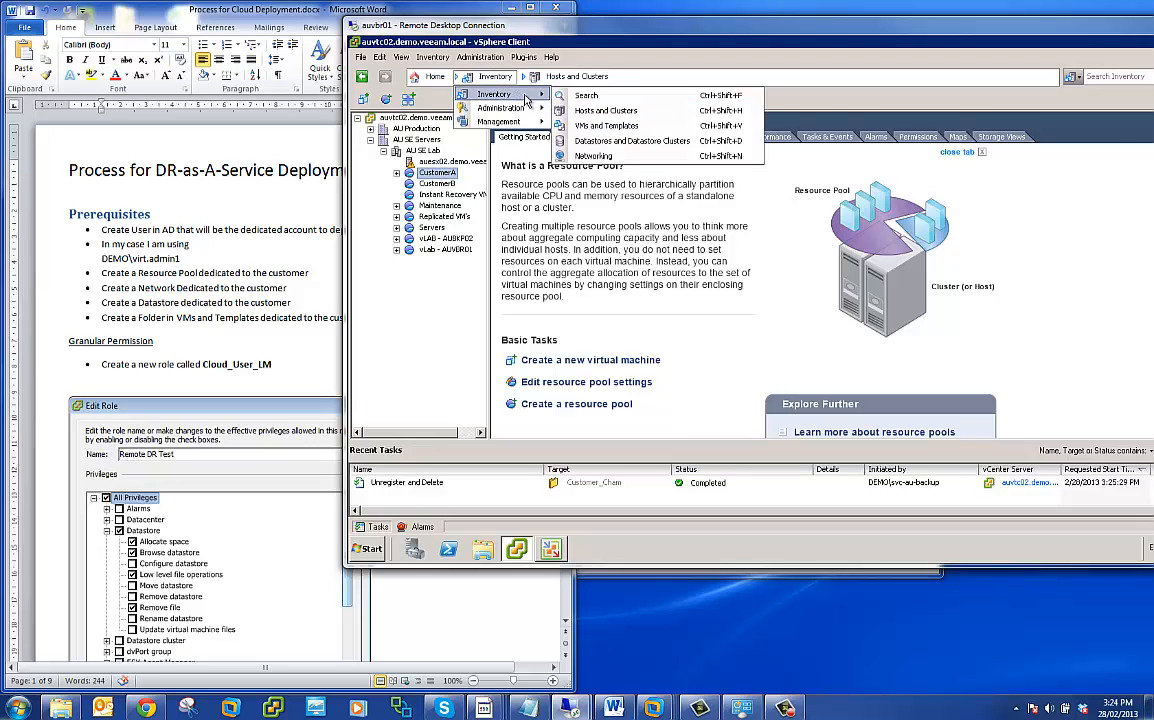
left_click(581, 128)
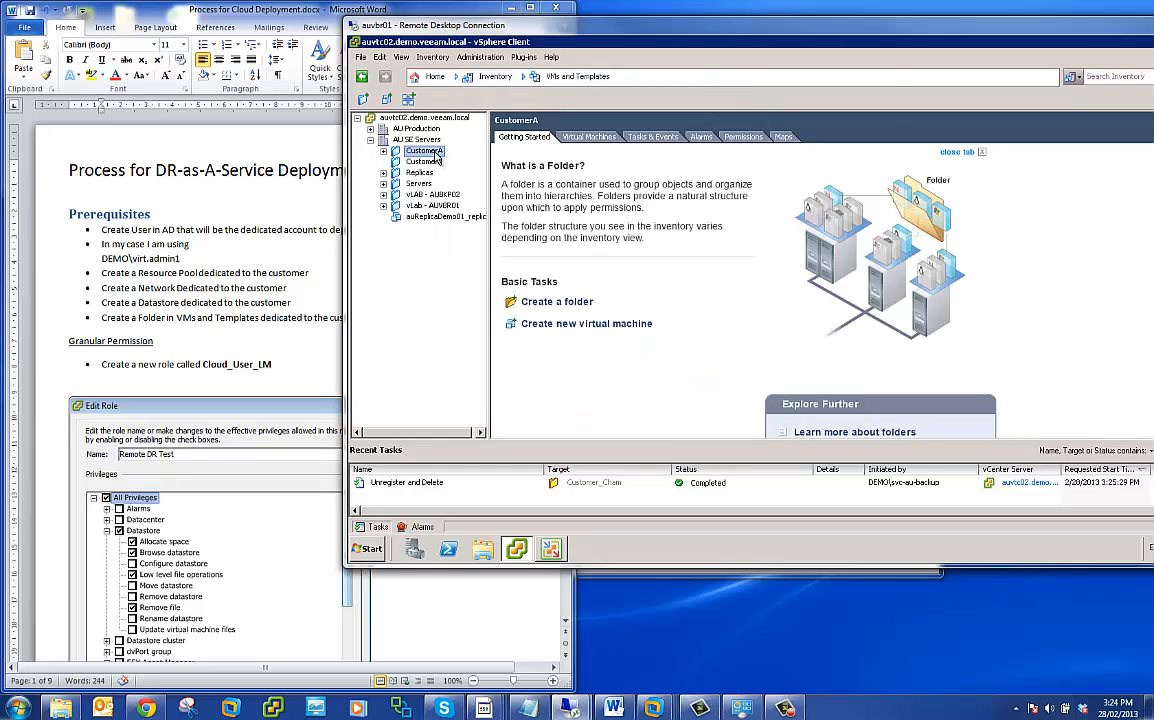
- Show the Datastores and Datastore Clusters inventory and select the lefthand-ds01 datastore
left_click(492, 77)
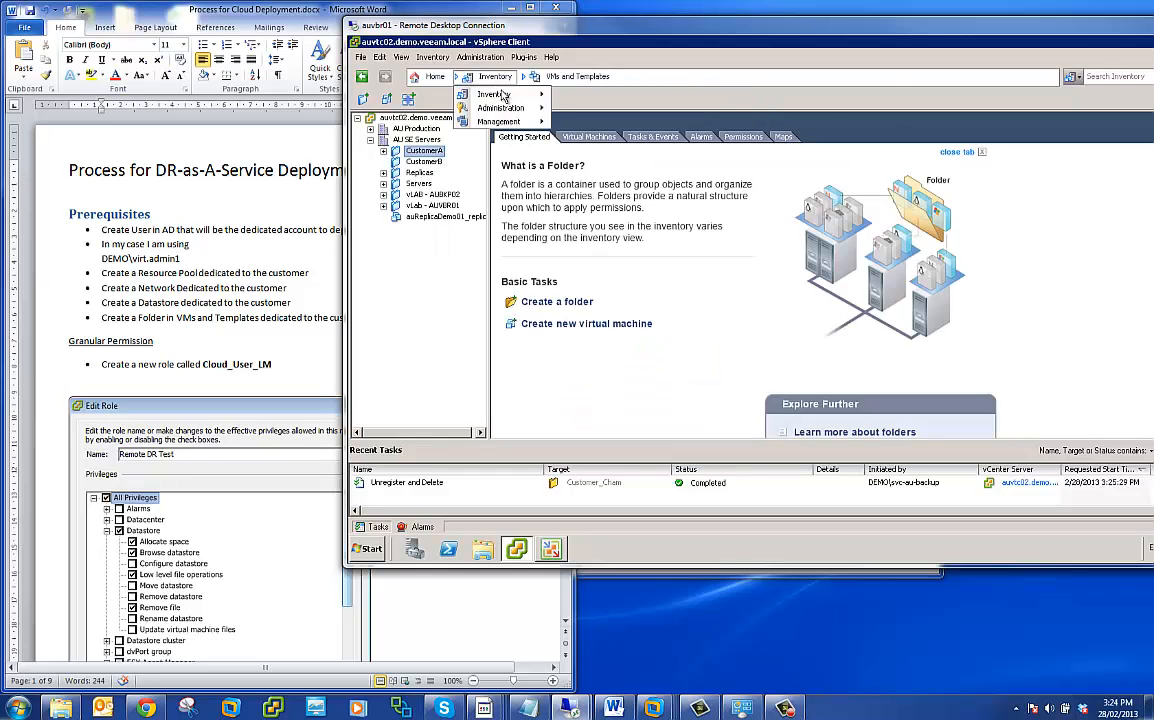
mouse_move(500, 94)
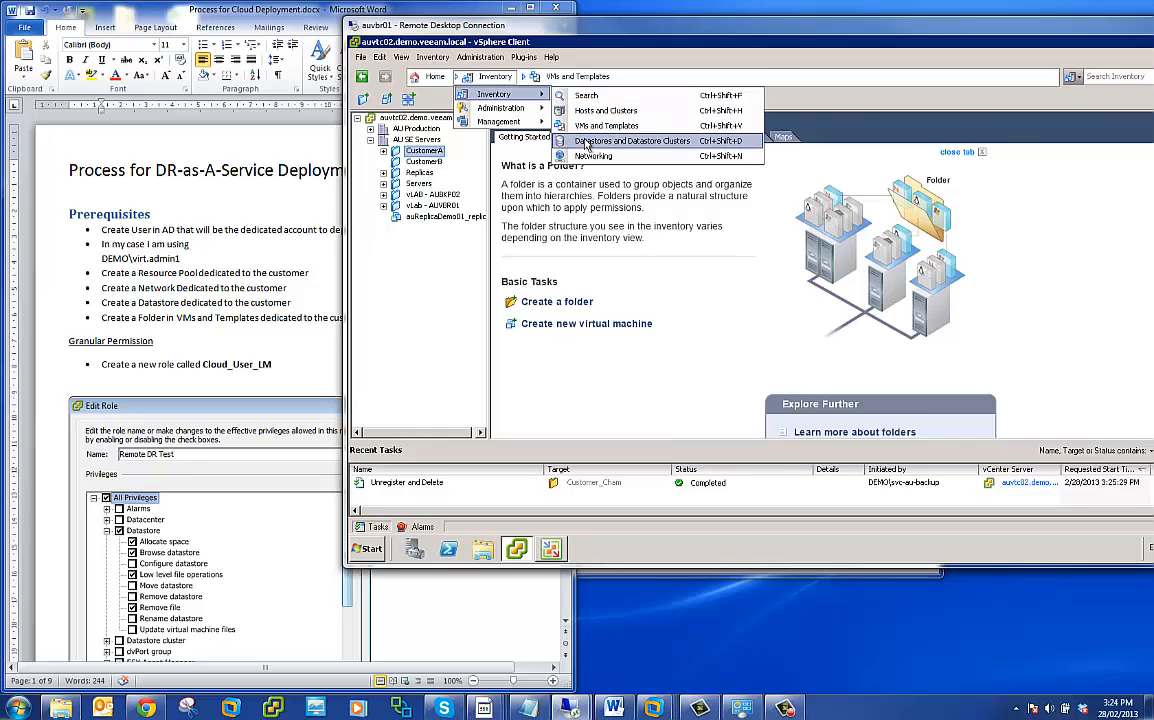
left_click(587, 143)
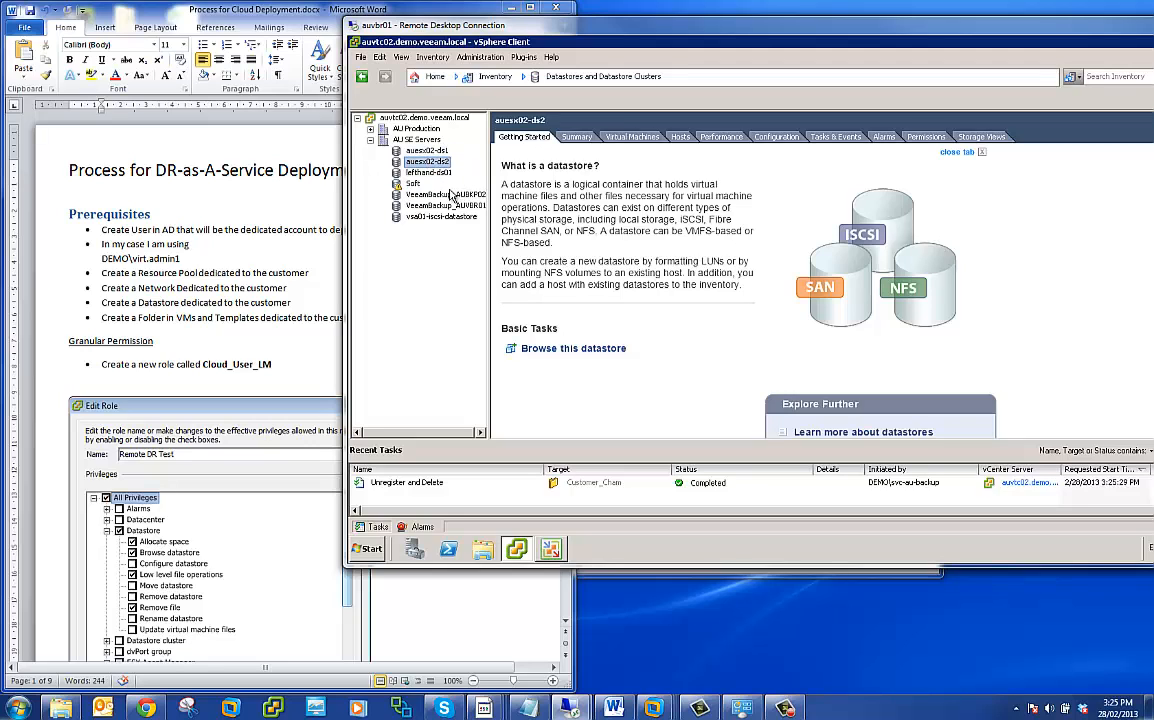
left_click(428, 172)
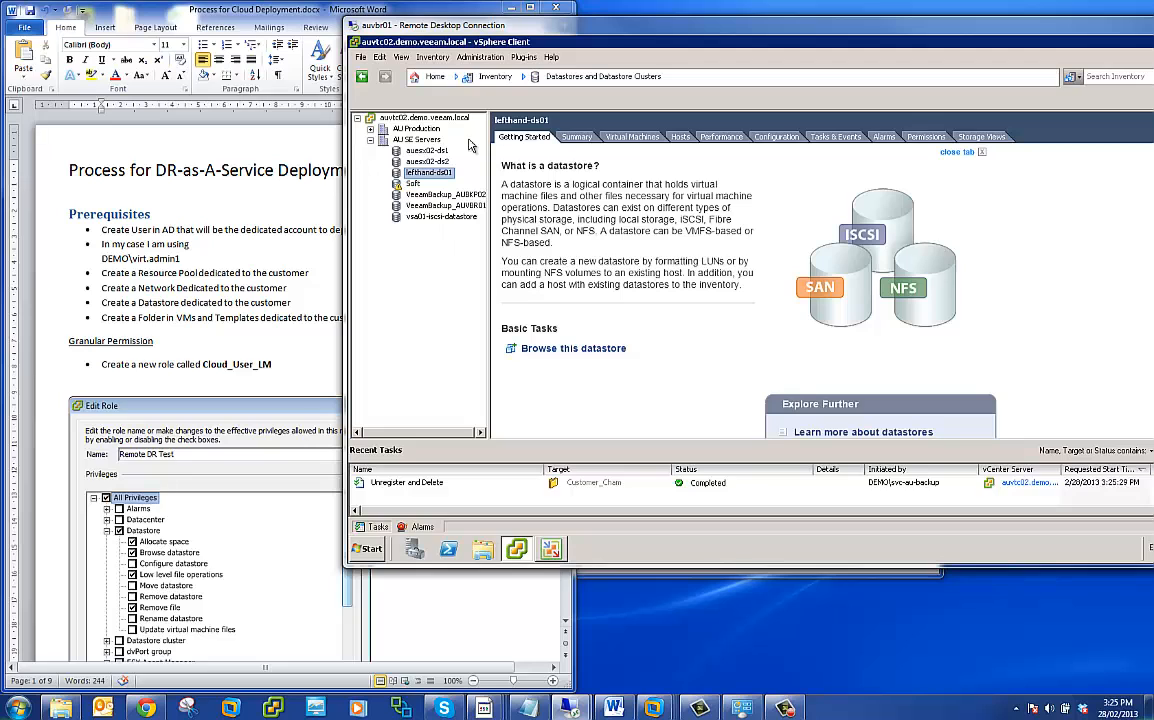
- Show the Networking inventory to view the networks under AU SE Servers
left_click(457, 77)
mouse_move(519, 96)
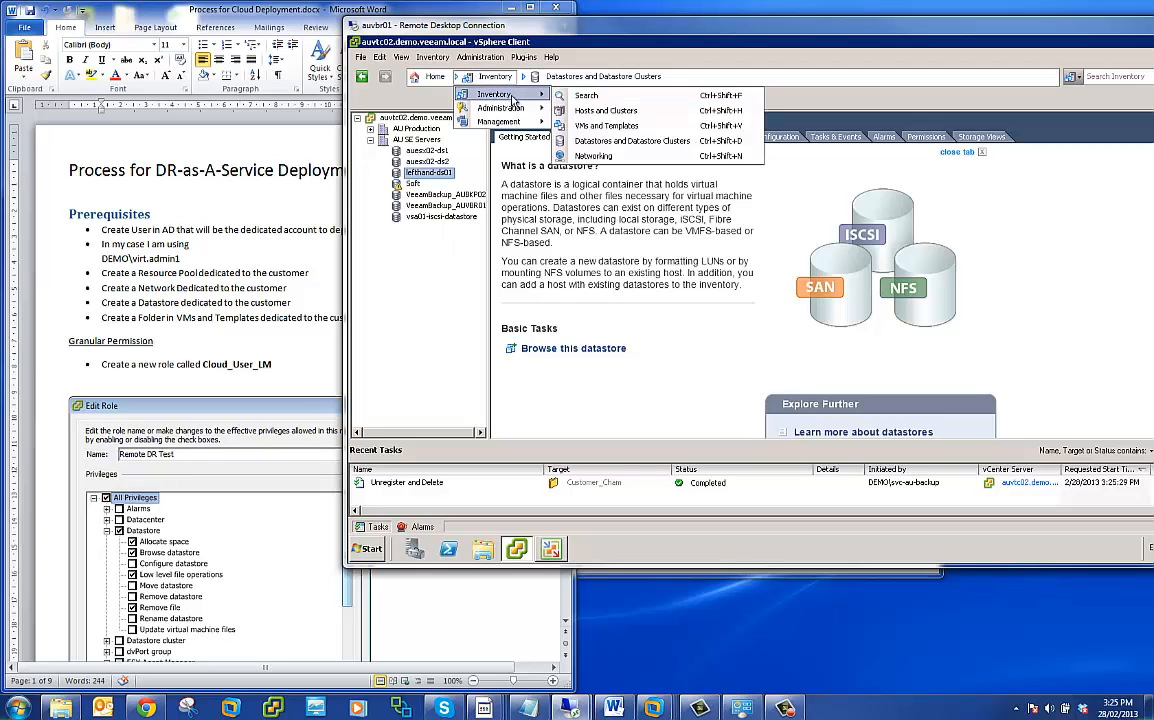
left_click(591, 152)
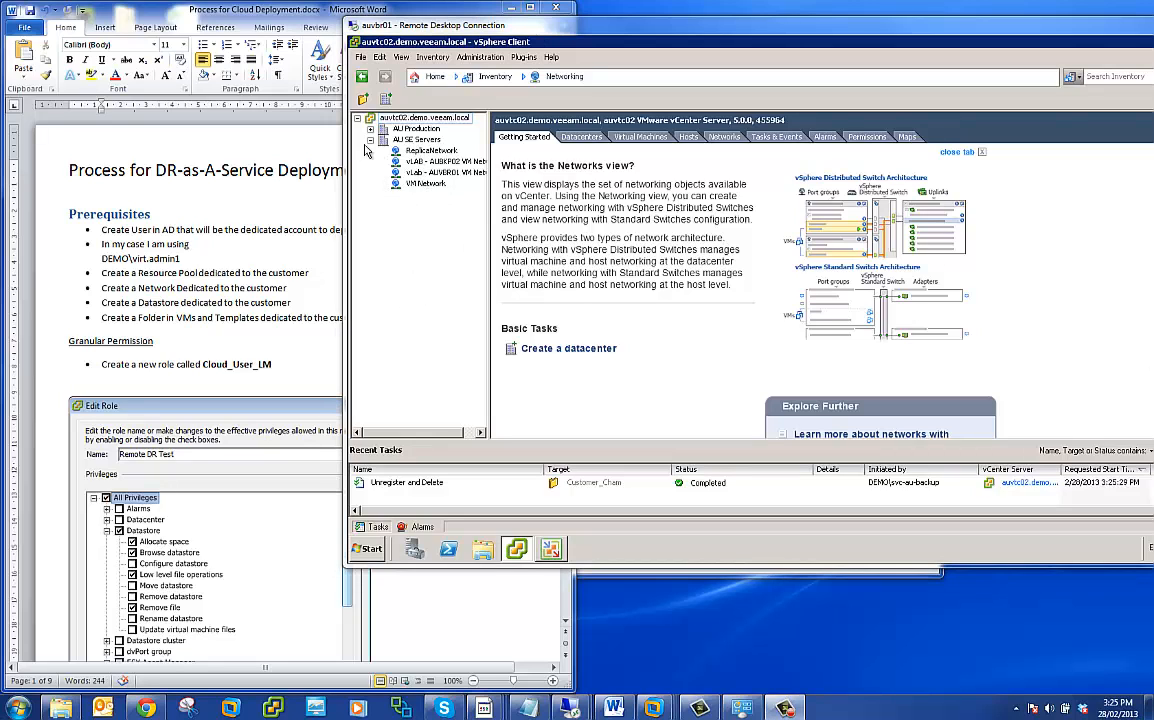
- Switch back to the Word document and highlight the role name Cloud_User_LM under Granular Permission
left_click(281, 341)
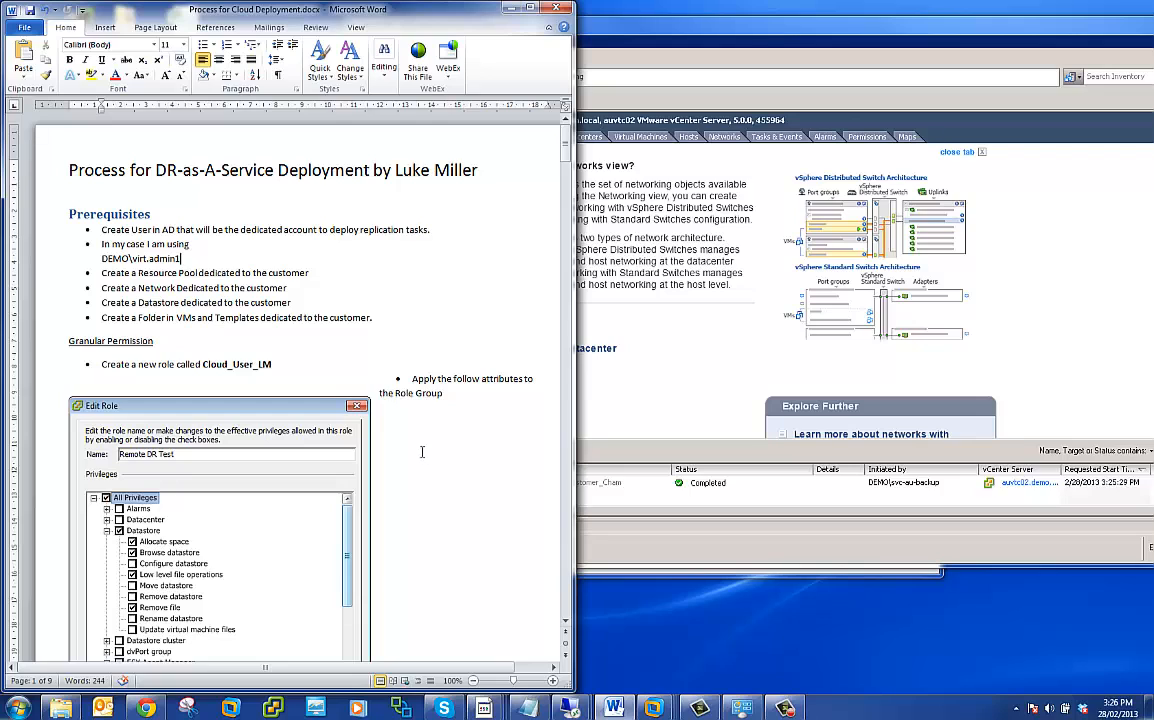
scroll(381, 412, "down", 1)
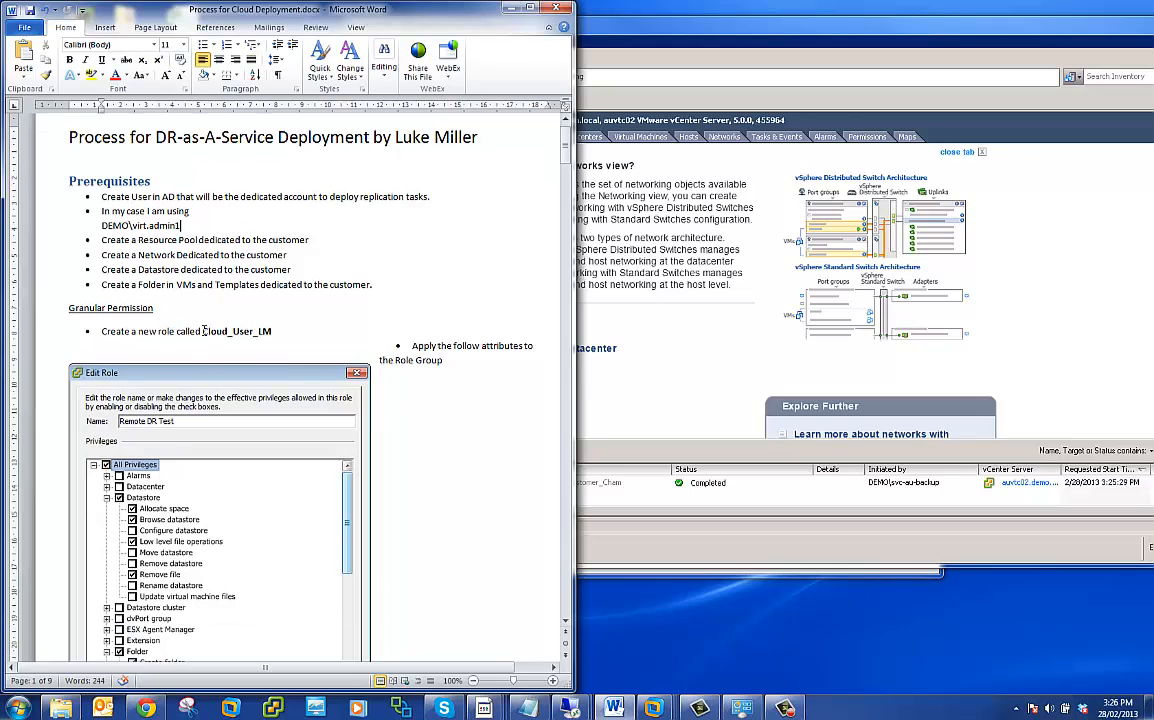
left_click_drag(203, 331, 271, 331)
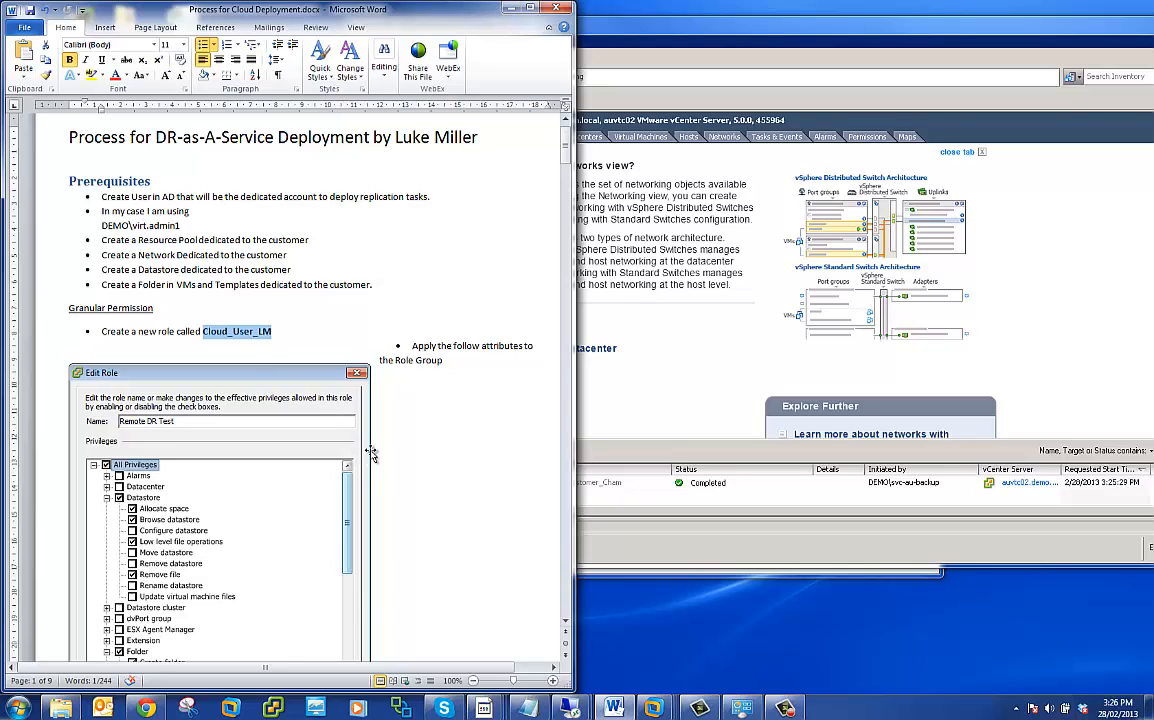
- Review the Edit Role privilege screenshots in the document, through to the permission instructions for each inventory view
scroll(371, 452, "down", 6)
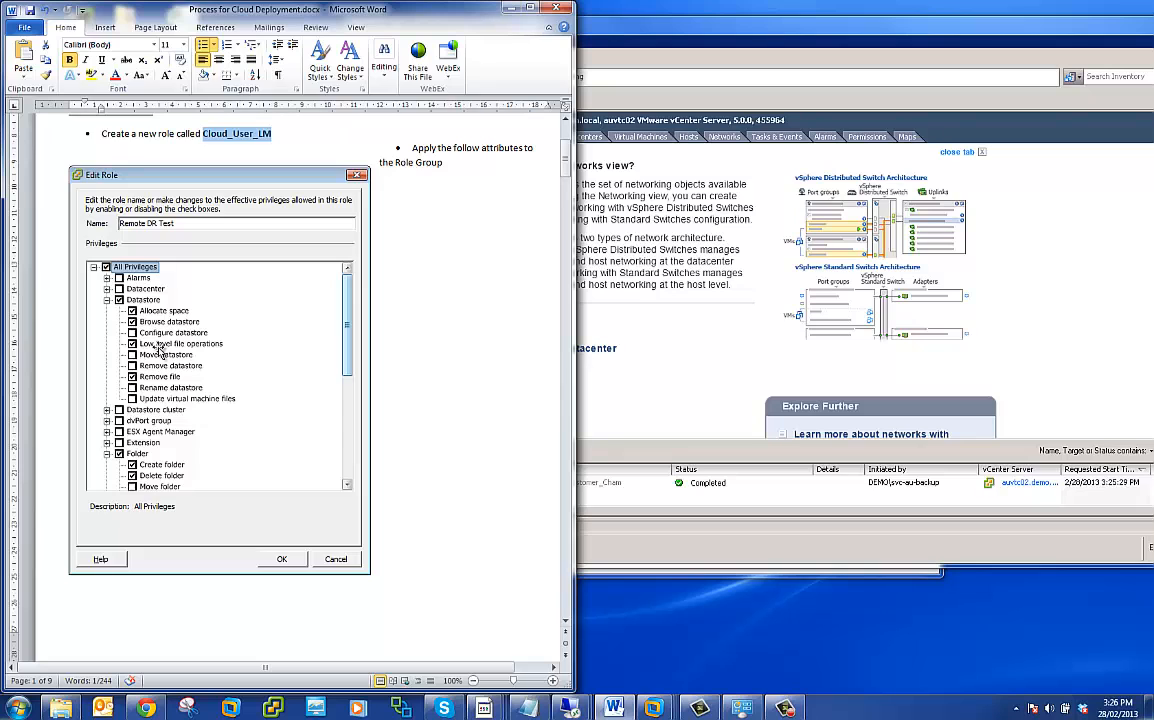
scroll(157, 347, "down", 10)
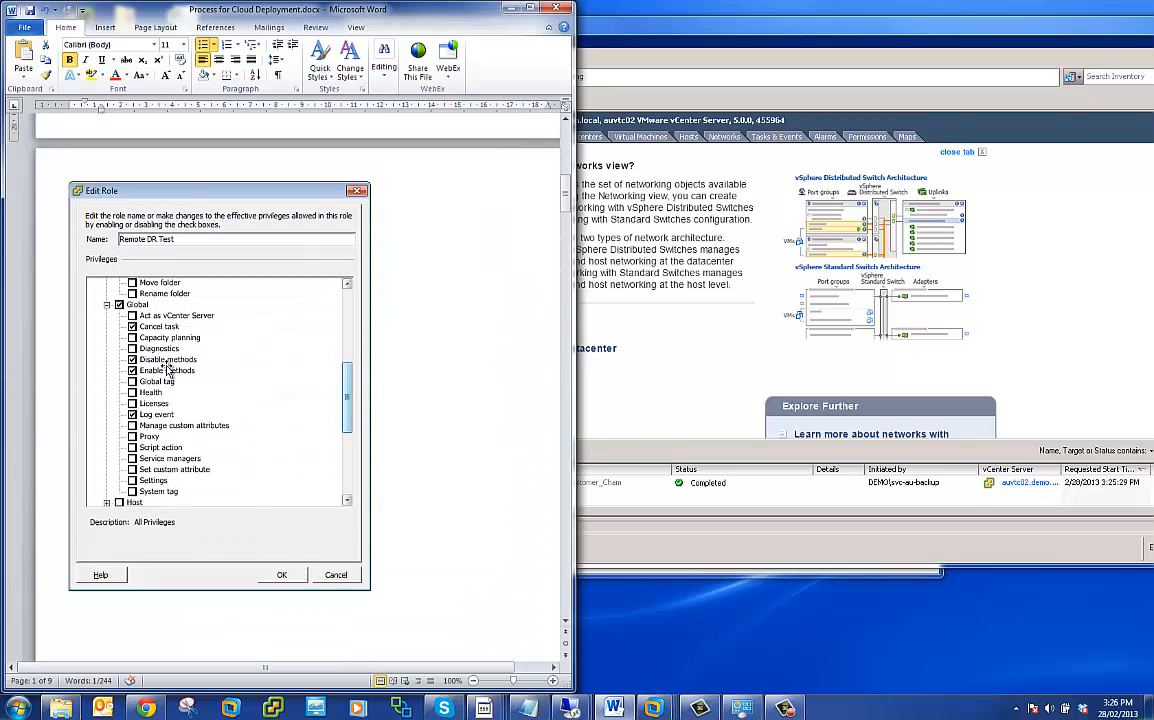
scroll(160, 372, "down", 15)
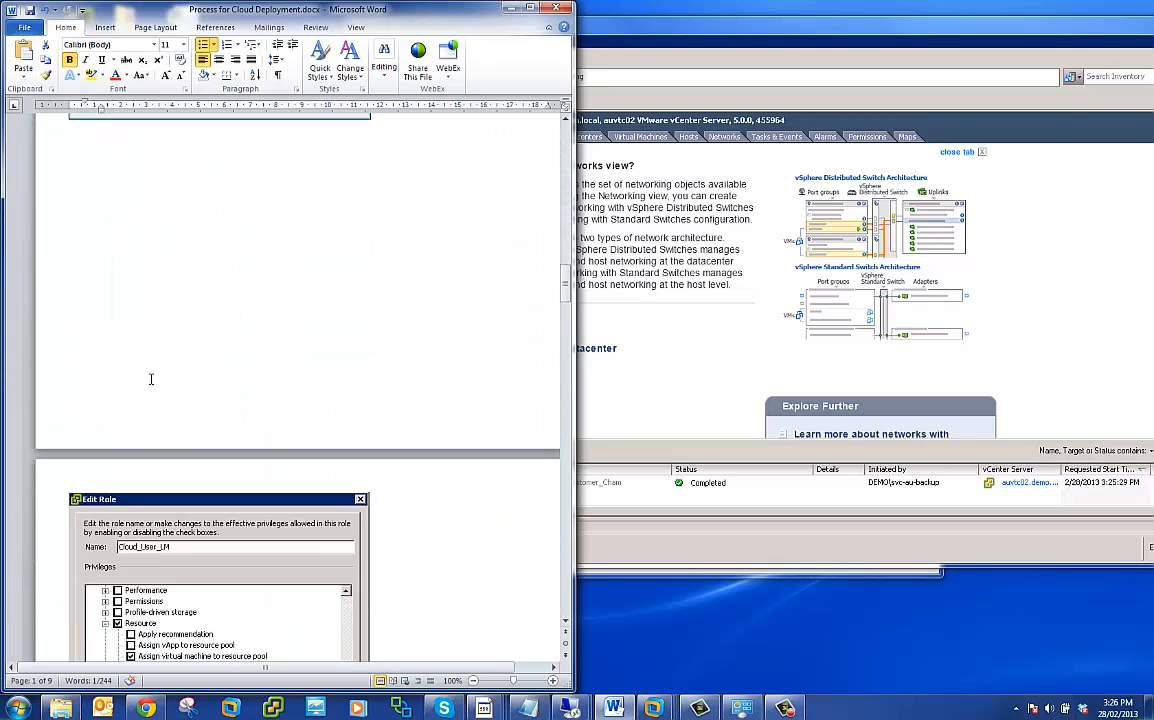
scroll(151, 379, "down", 15)
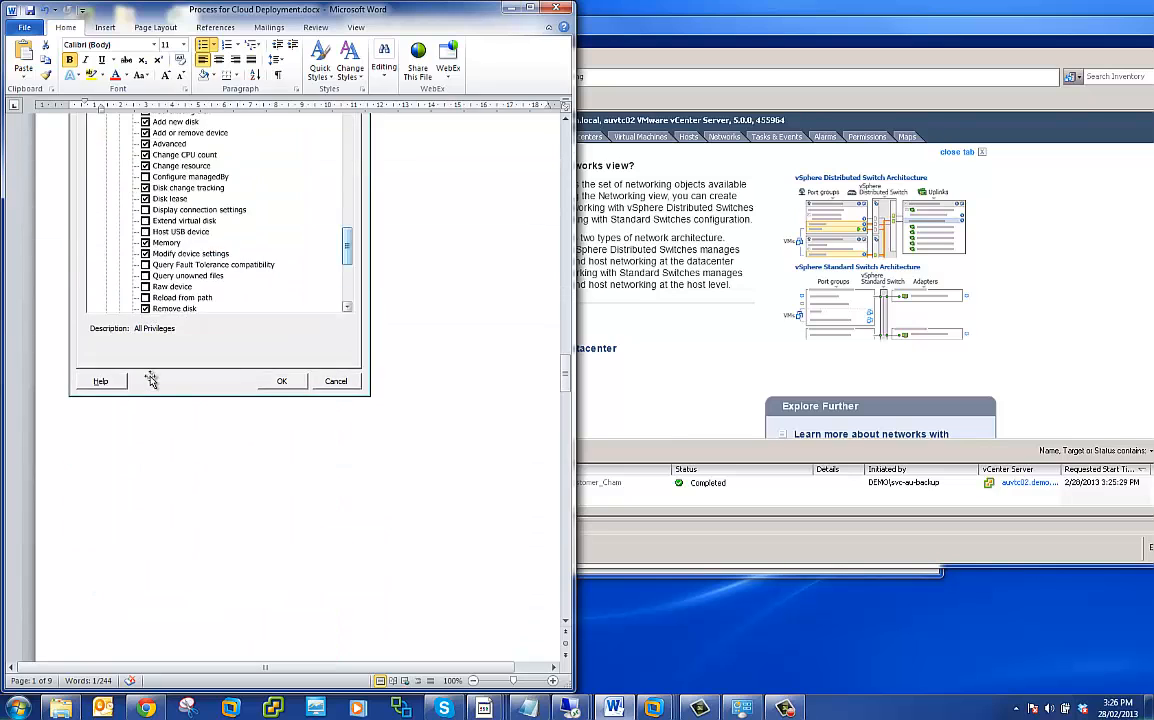
scroll(151, 379, "down", 15)
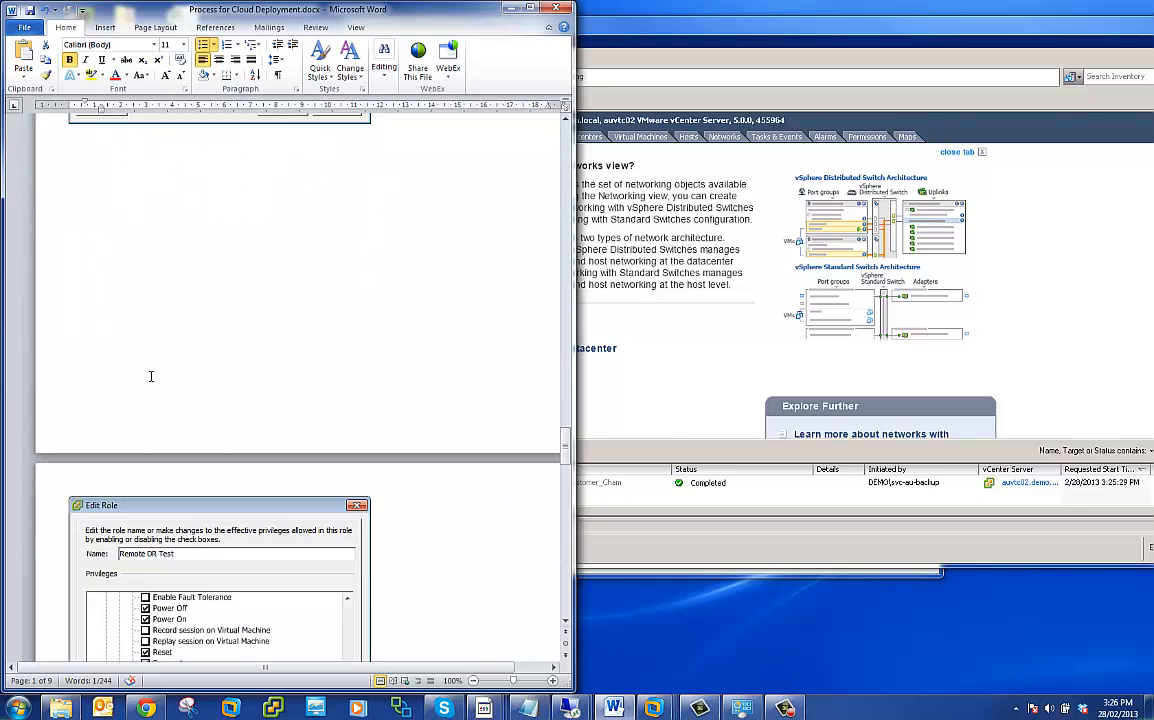
scroll(151, 376, "down", 15)
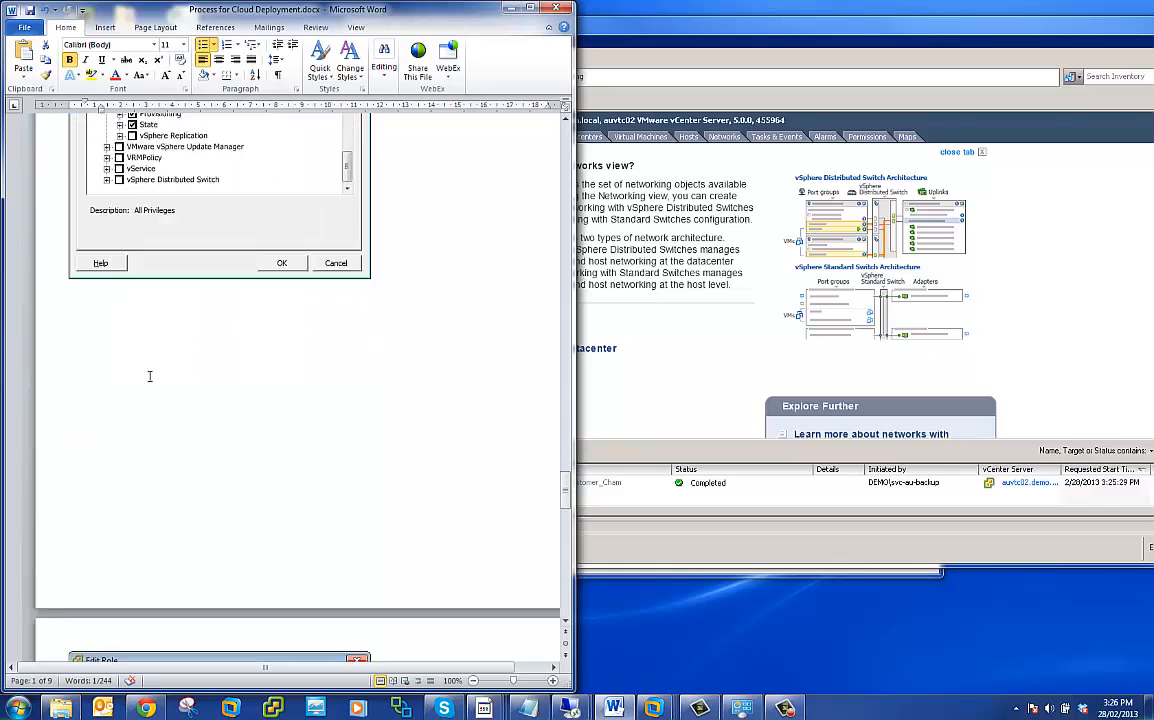
scroll(149, 376, "down", 15)
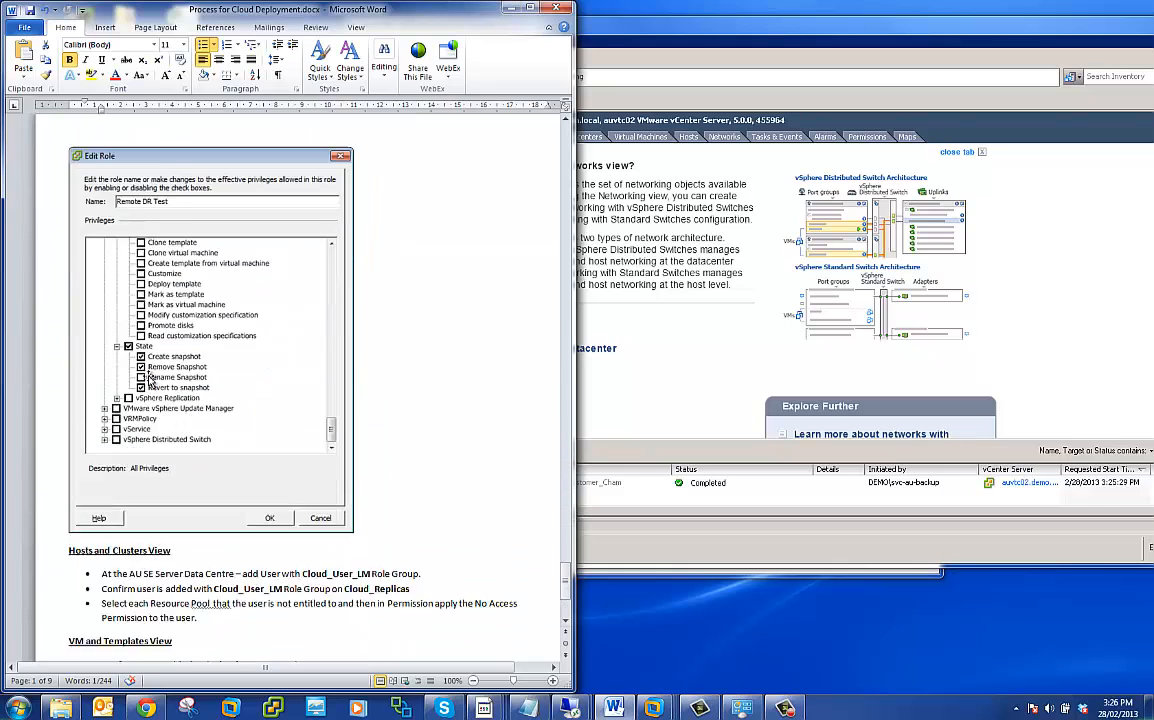
scroll(150, 378, "down", 5)
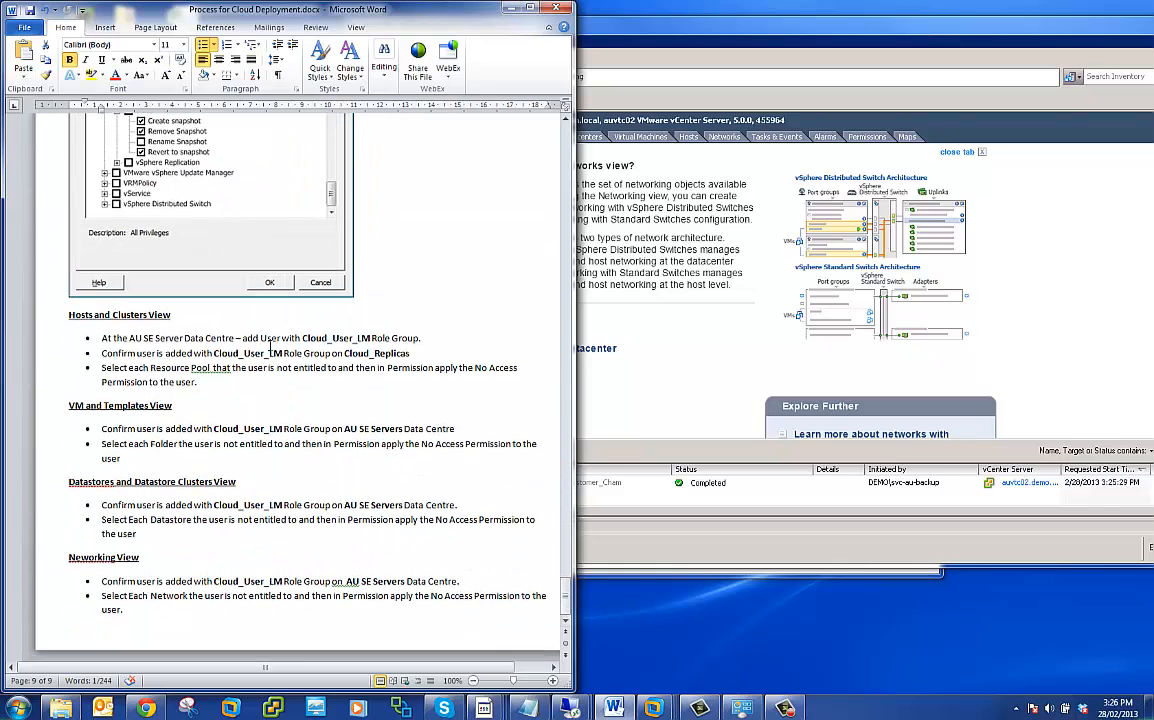
- Highlight the per-view permission instructions, then the role name Cloud_User_LM in the first Hosts and Clusters View bullet
left_click_drag(141, 604, 94, 312)
left_click(109, 353)
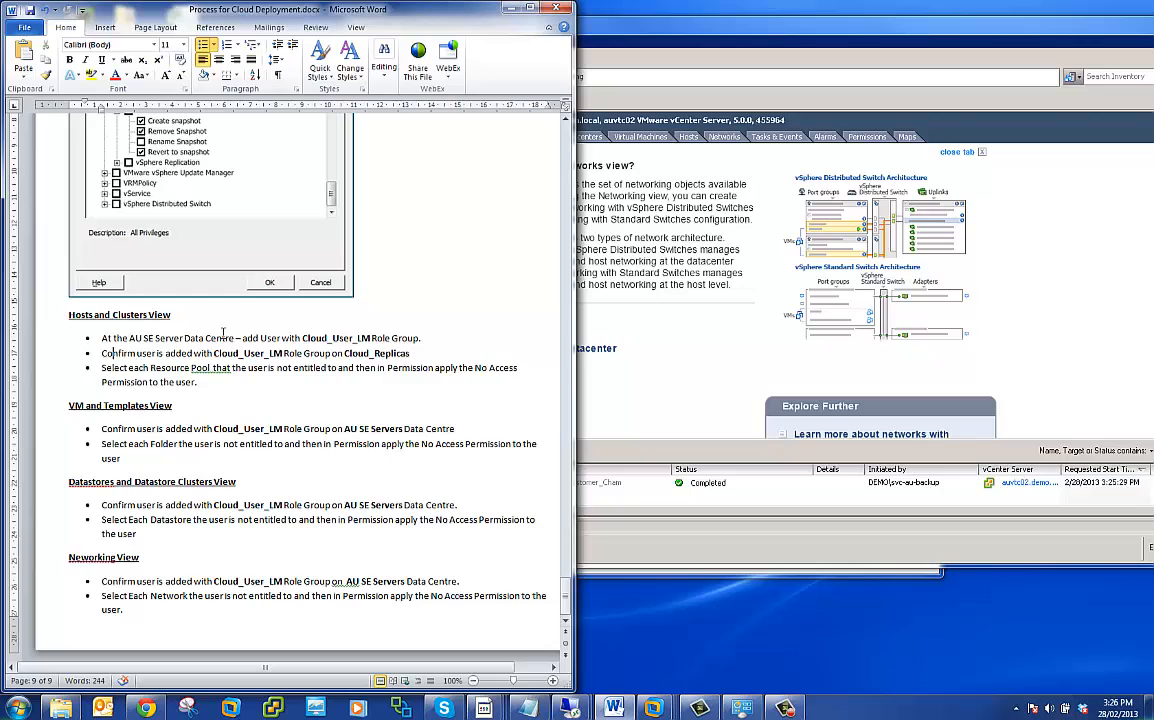
double_click(374, 338)
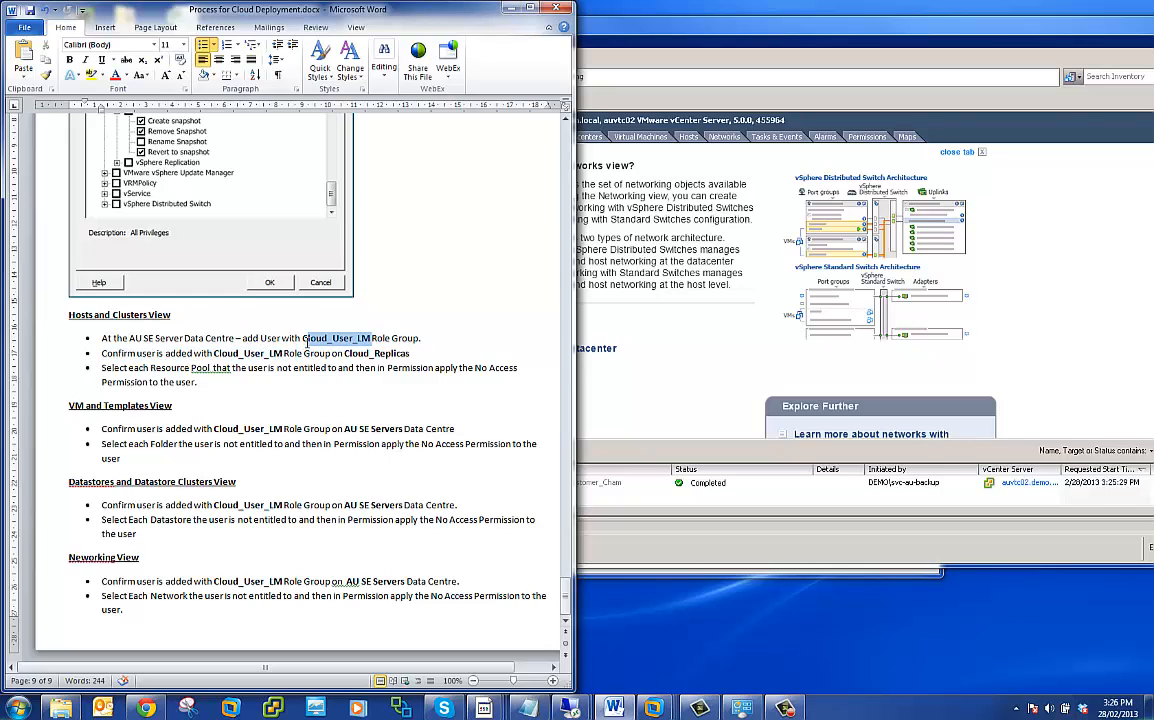
- Switch to the vSphere Client's Hosts and Clusters inventory and display the permissions of the AU SE Servers datacenter
left_click(645, 350)
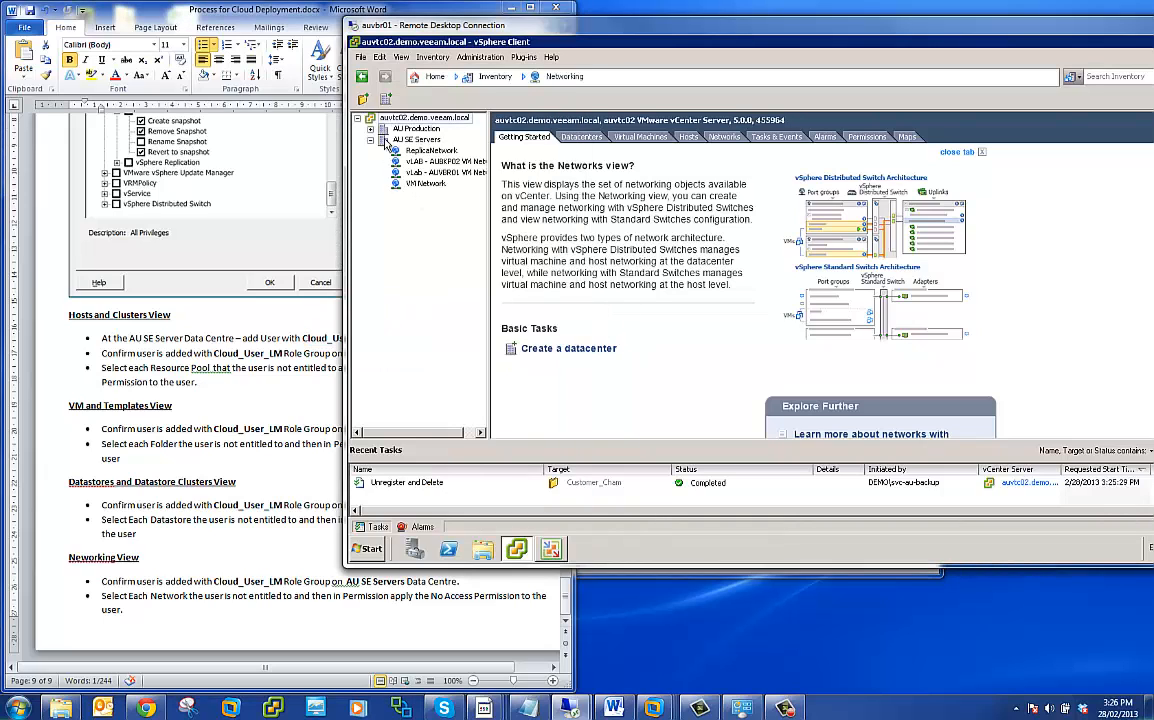
left_click(458, 77)
mouse_move(500, 94)
left_click(605, 110)
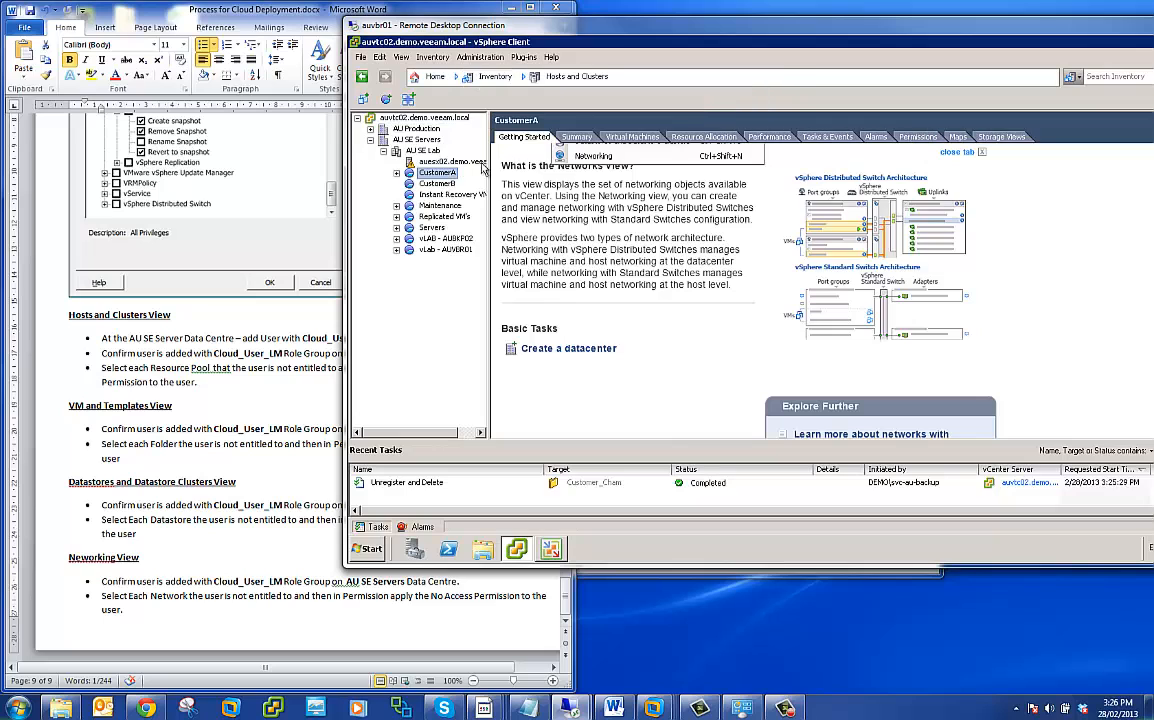
left_click(418, 140)
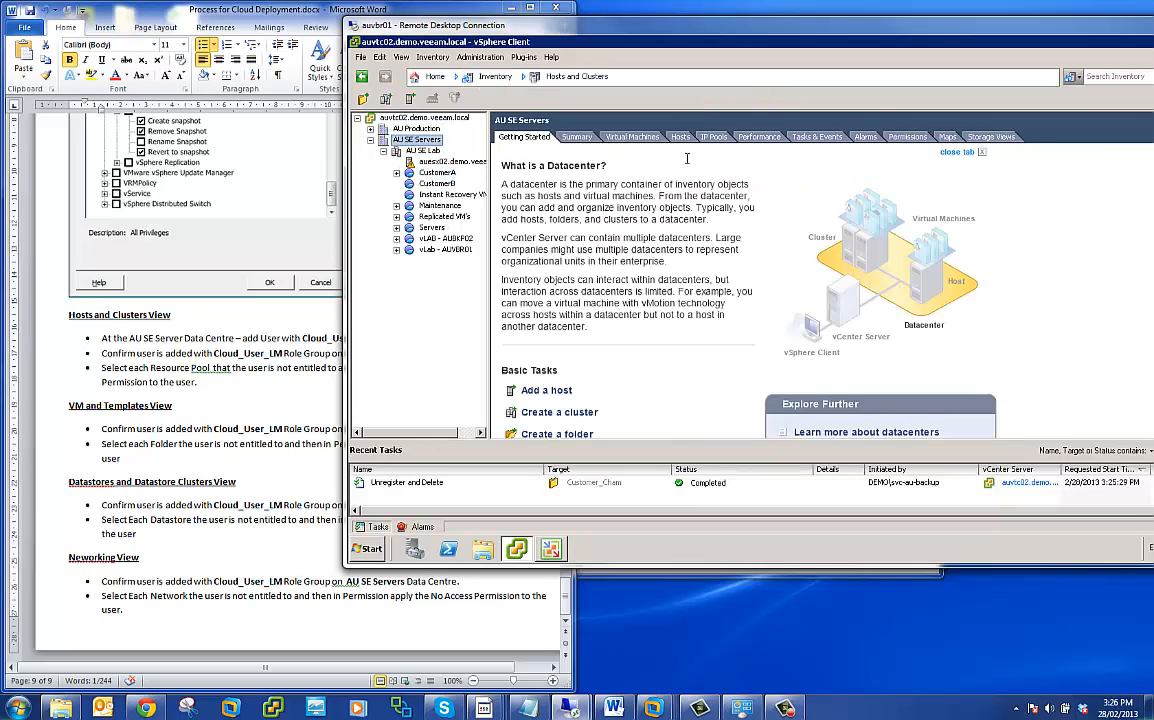
left_click(908, 138)
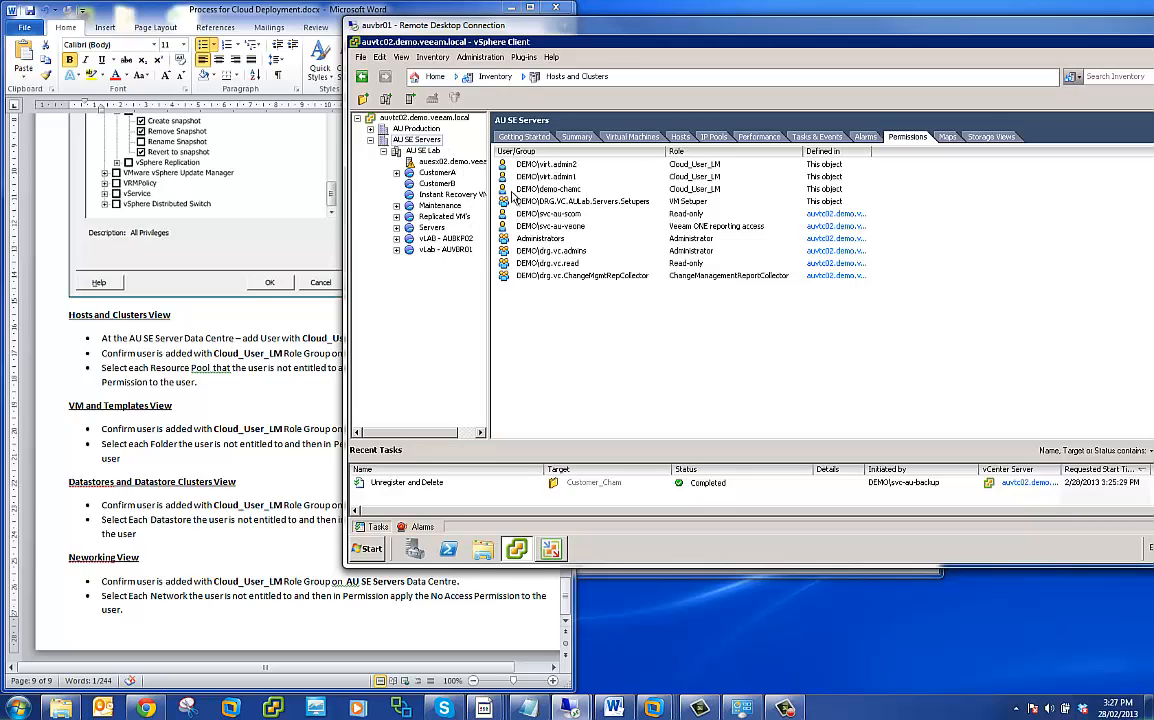
- Display the permissions of the CustomerA resource pool and select the virt.admin1 entry
left_click(448, 174)
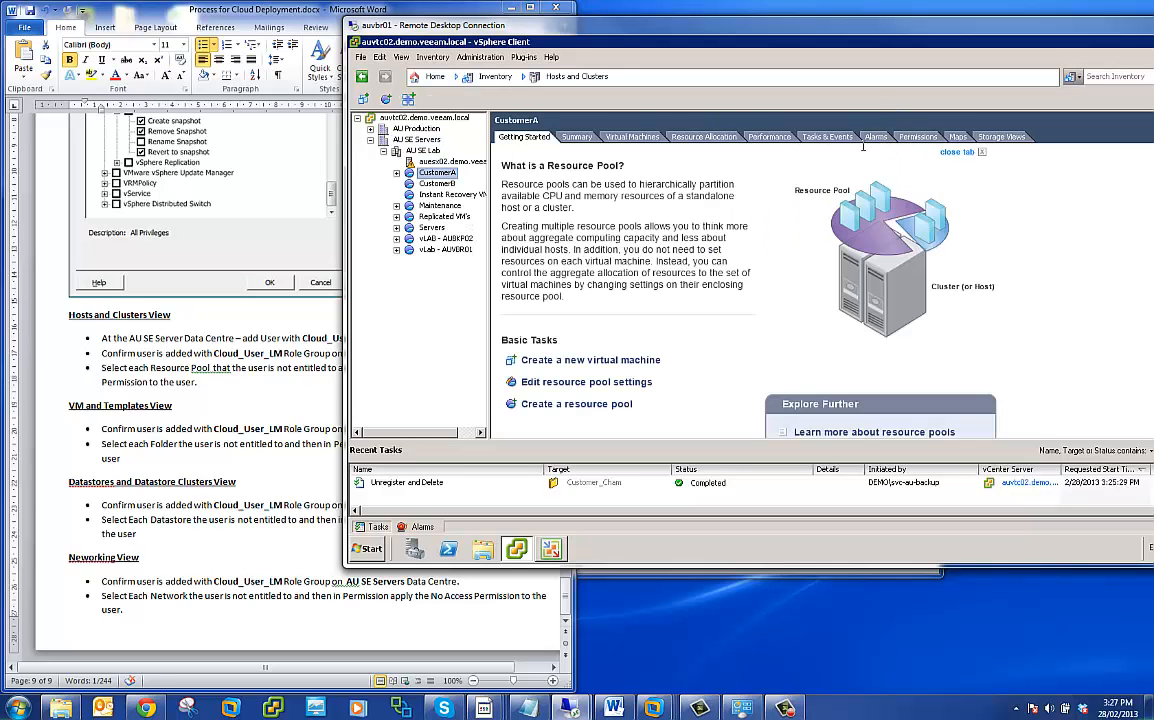
left_click(917, 137)
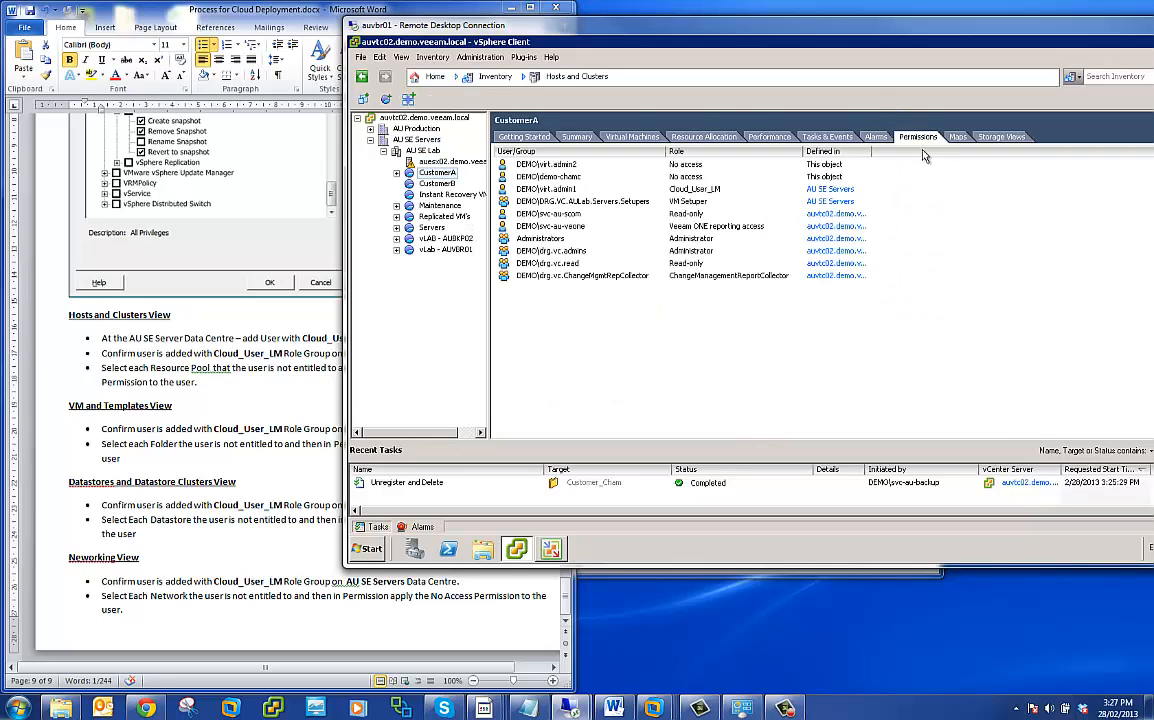
left_click(577, 189)
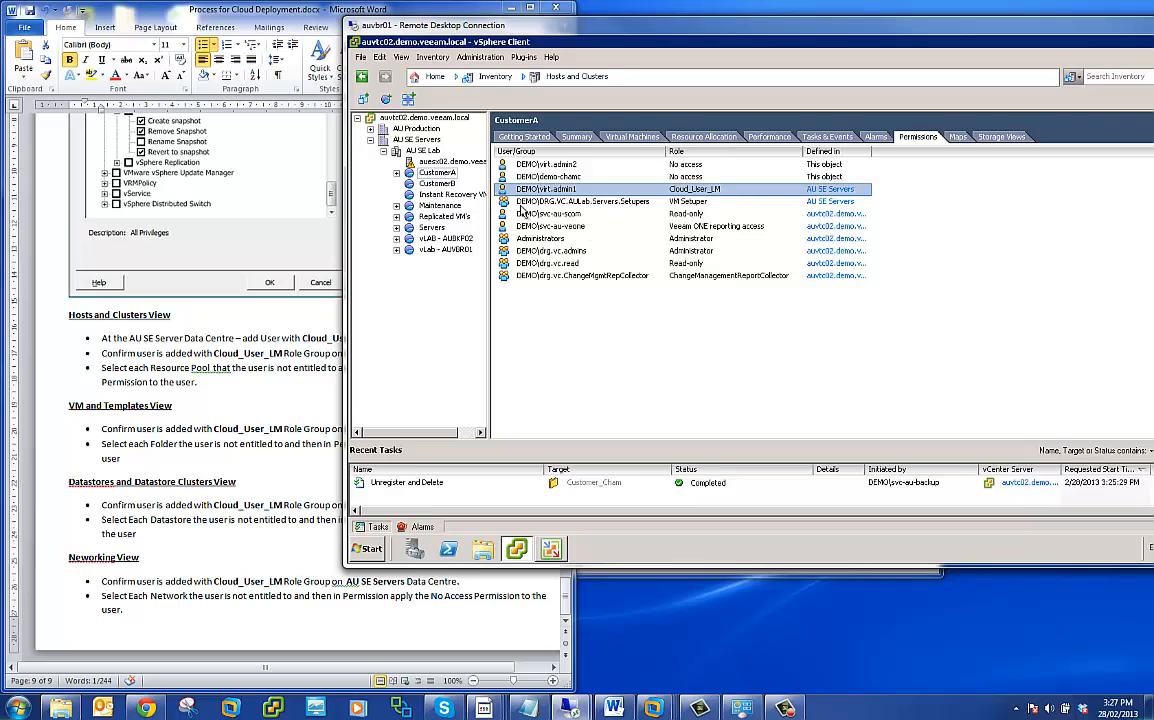
- Display the permissions of the CustomerB resource pool and select the virt.admin1 entry
left_click(409, 182)
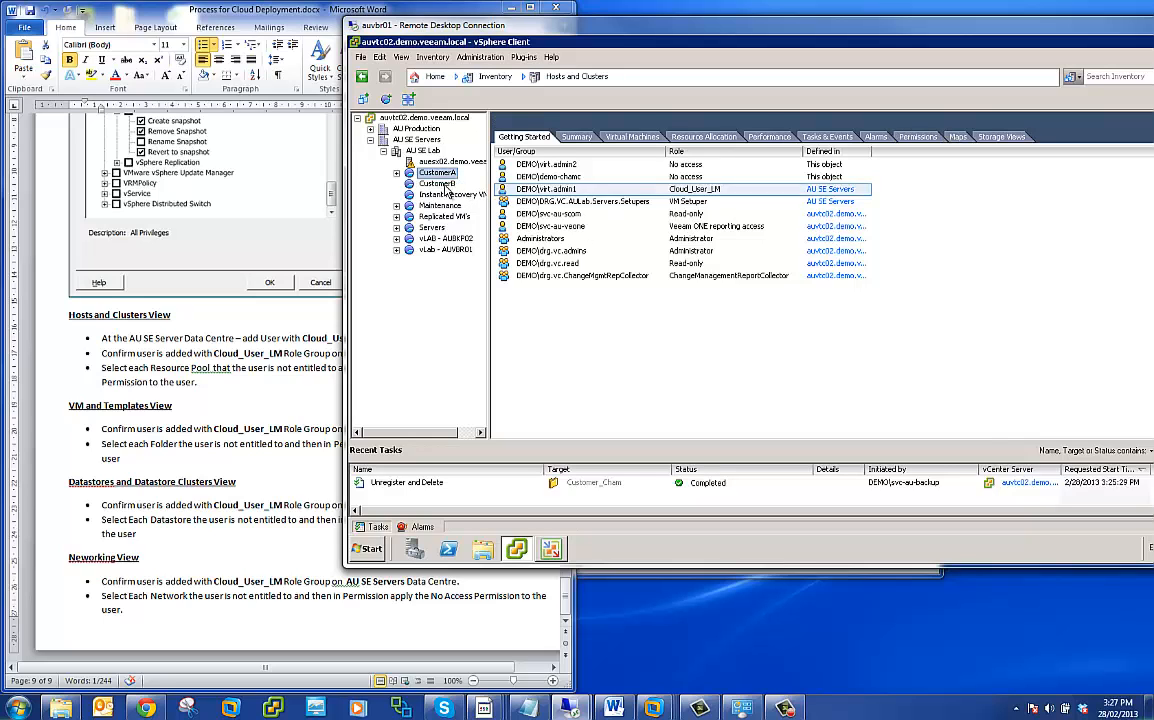
left_click(922, 138)
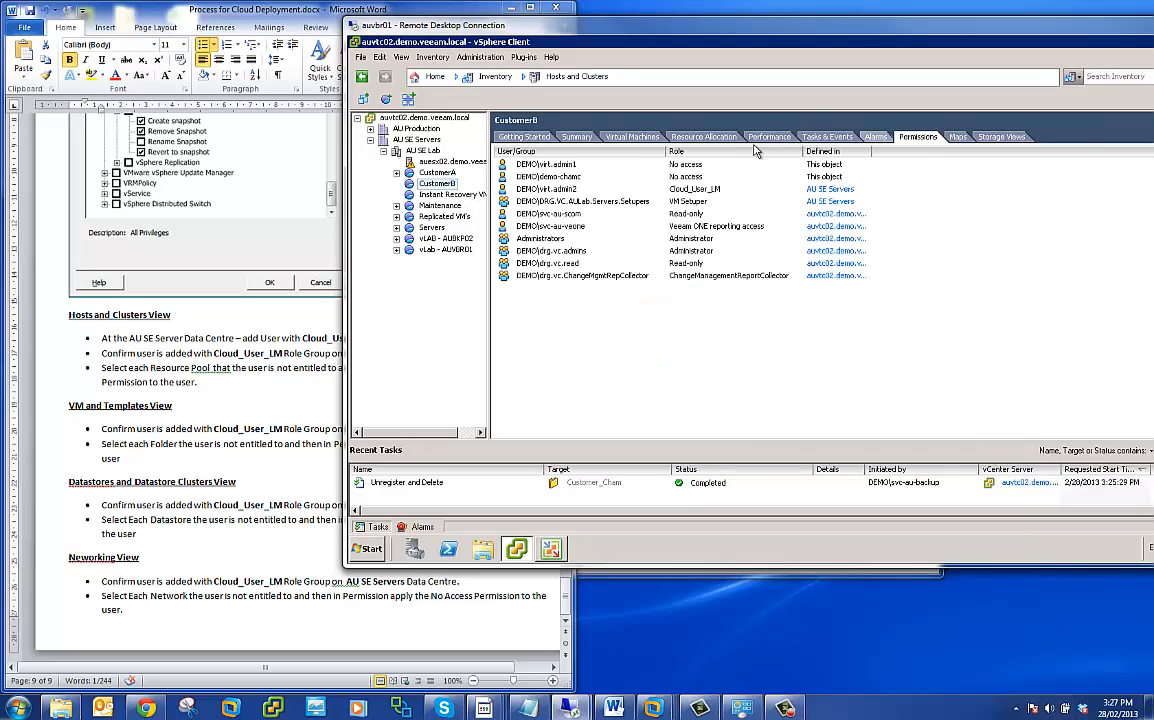
left_click(560, 165)
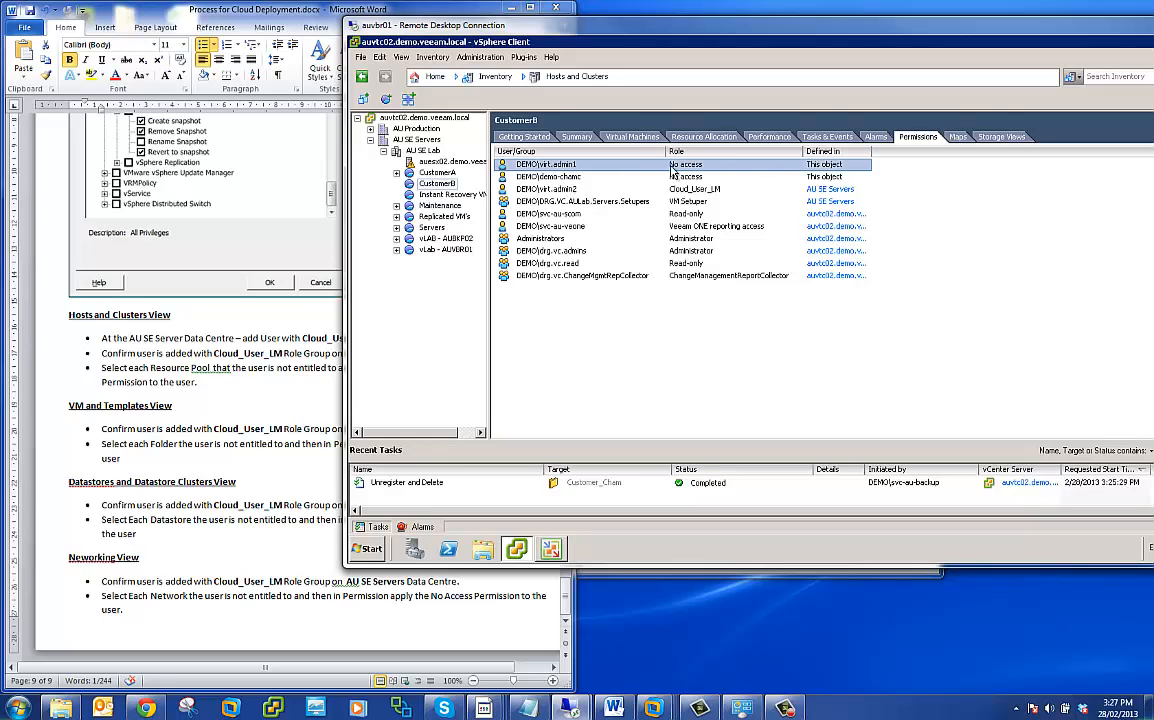
- Display the permissions of the Instant Recovery VM's and Maintenance resource pools
left_click(450, 195)
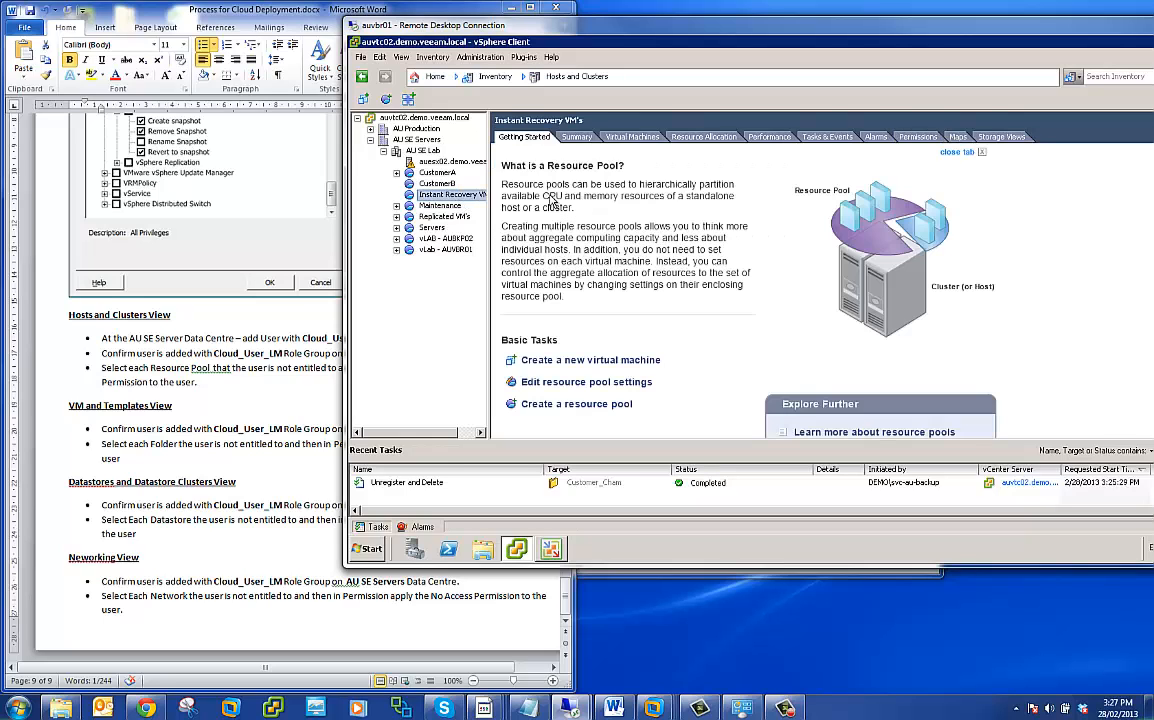
left_click(914, 139)
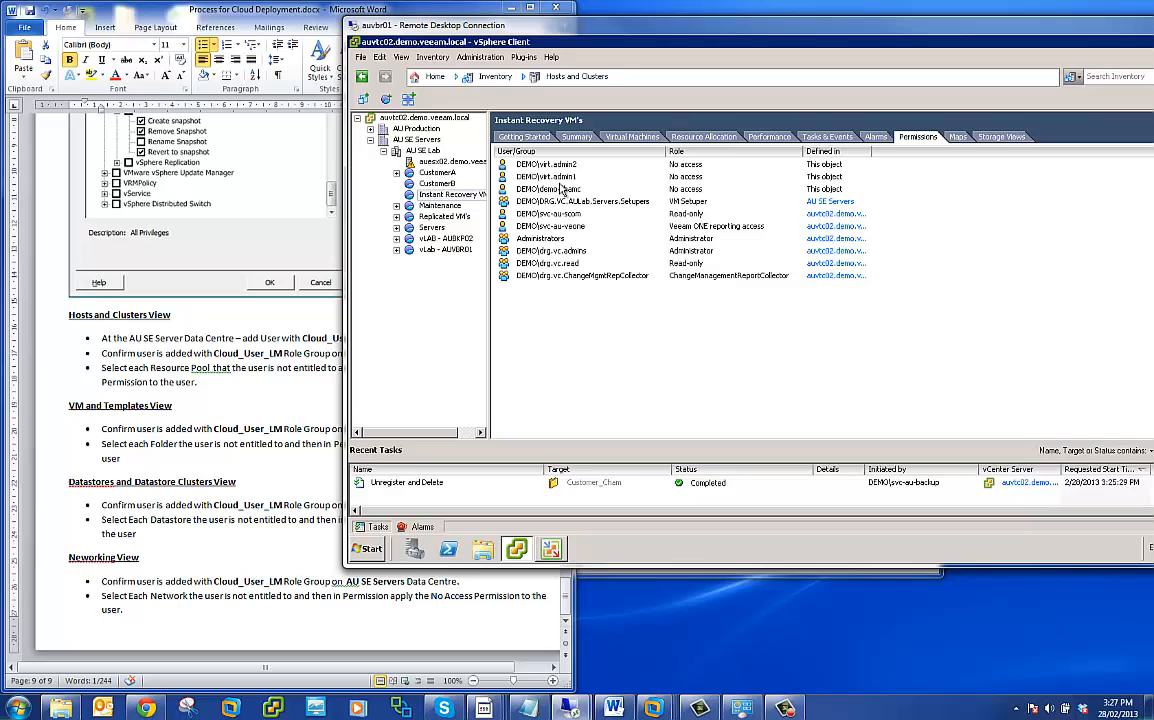
left_click(437, 205)
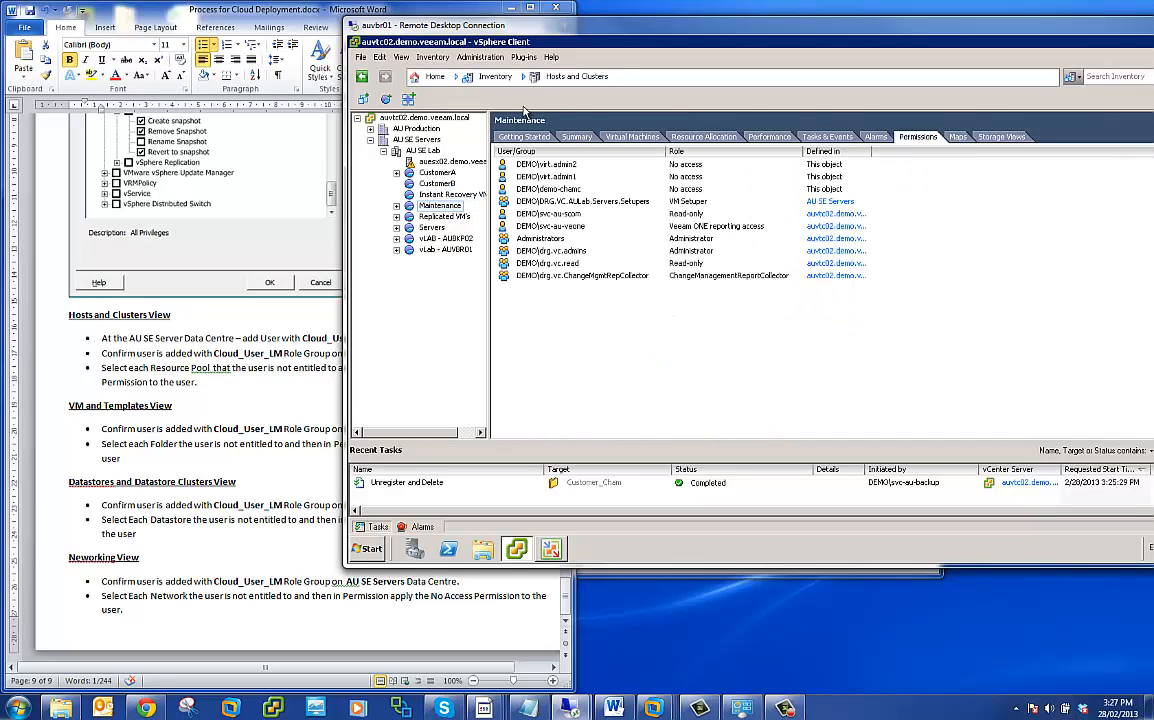
- Switch to the VMs and Templates inventory and display the permissions of the AU SE Servers datacenter
left_click(459, 77)
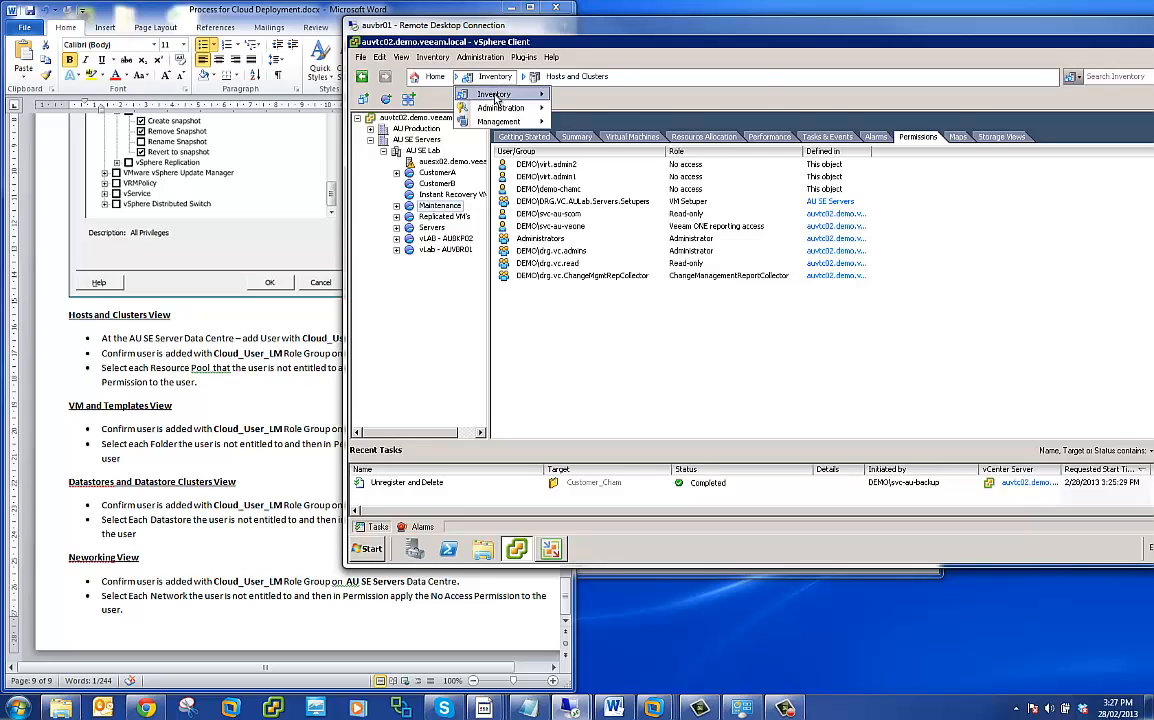
mouse_move(495, 94)
left_click(603, 126)
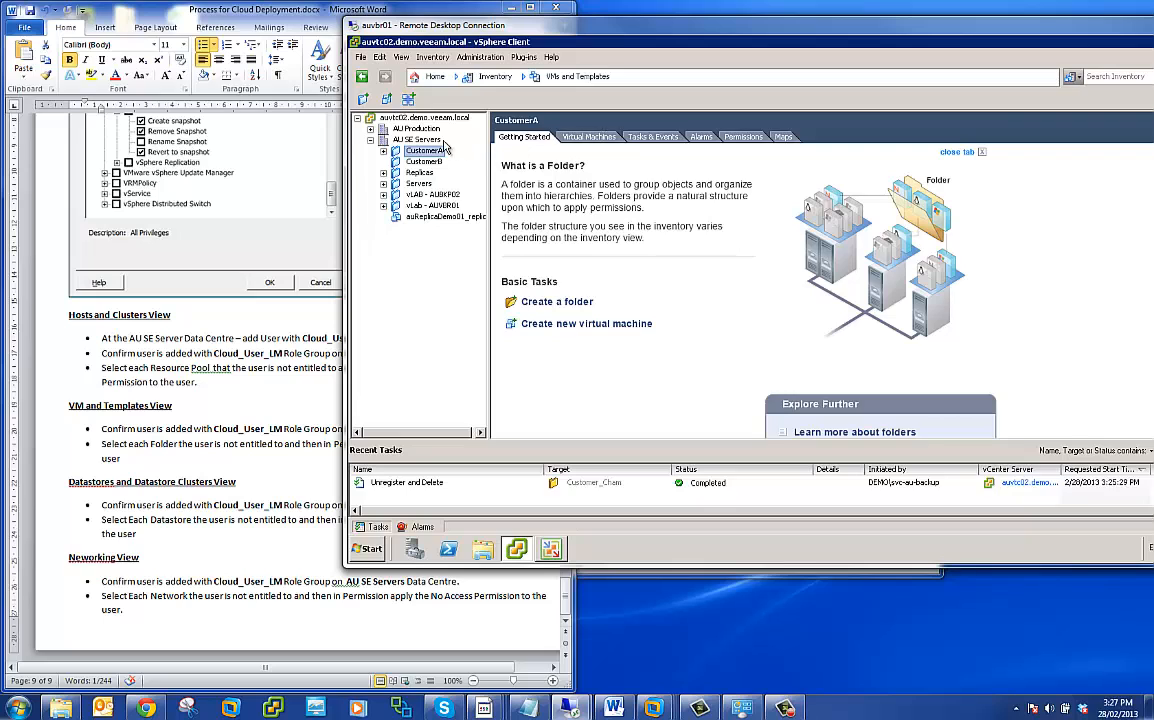
left_click(412, 140)
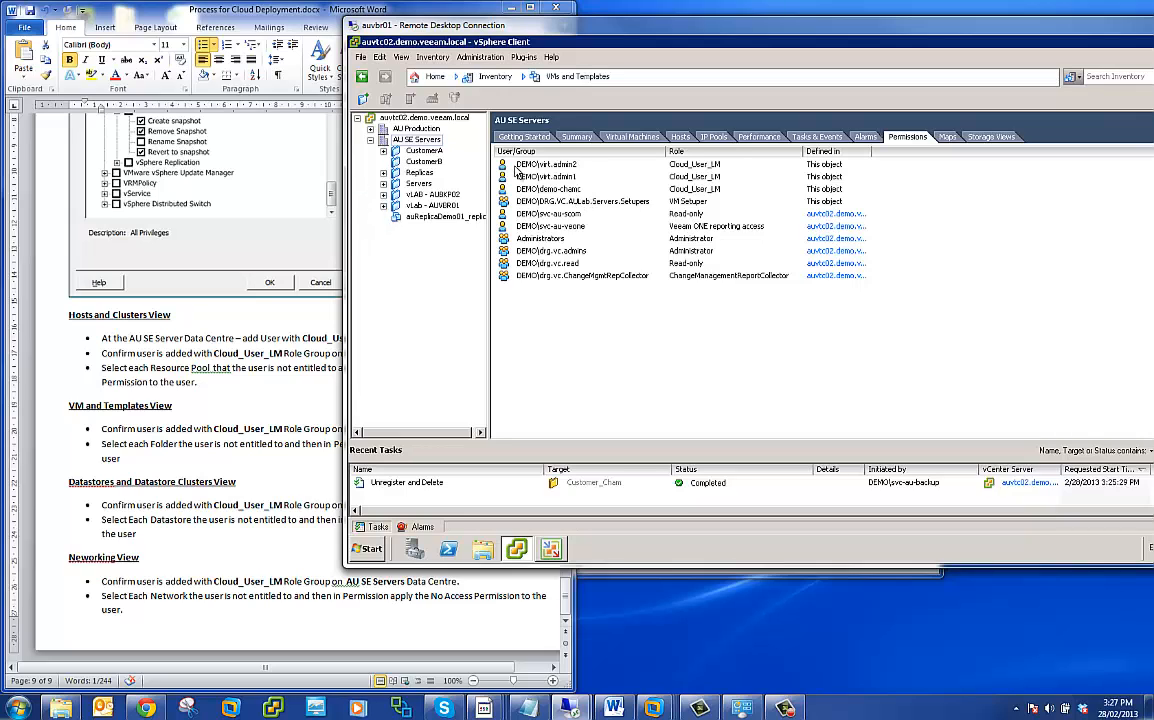
- Display the permissions of the CustomerA and CustomerB folders in the VMs and Templates inventory
left_click(424, 150)
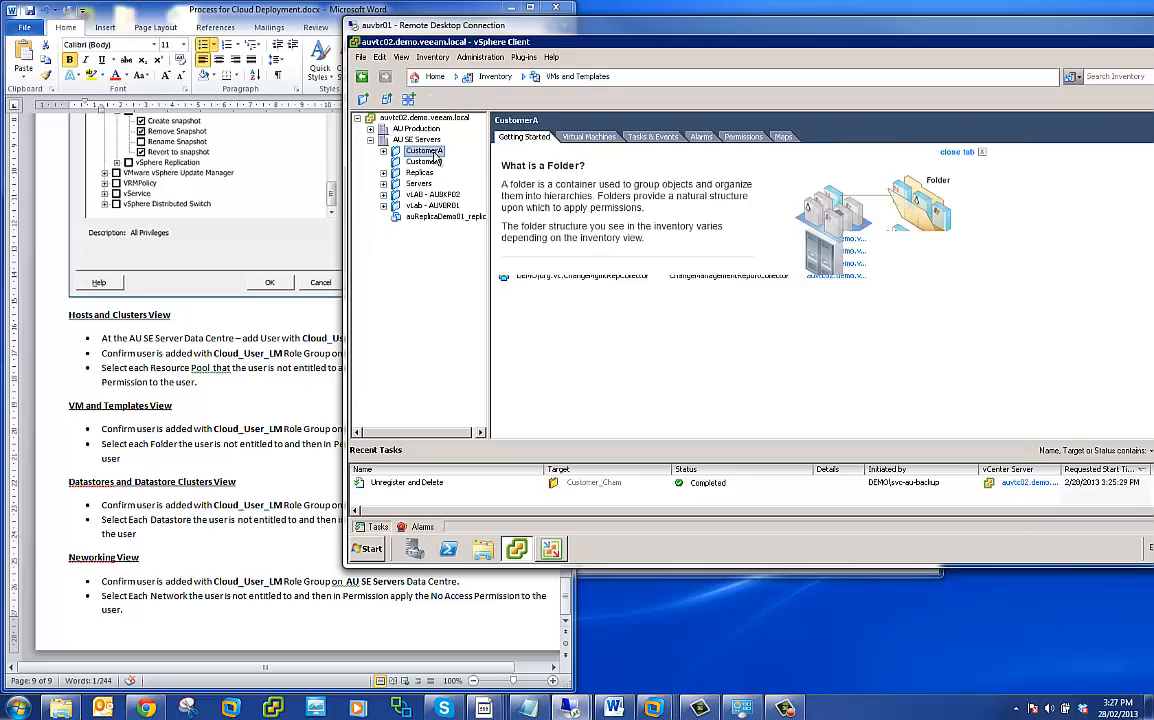
left_click(757, 137)
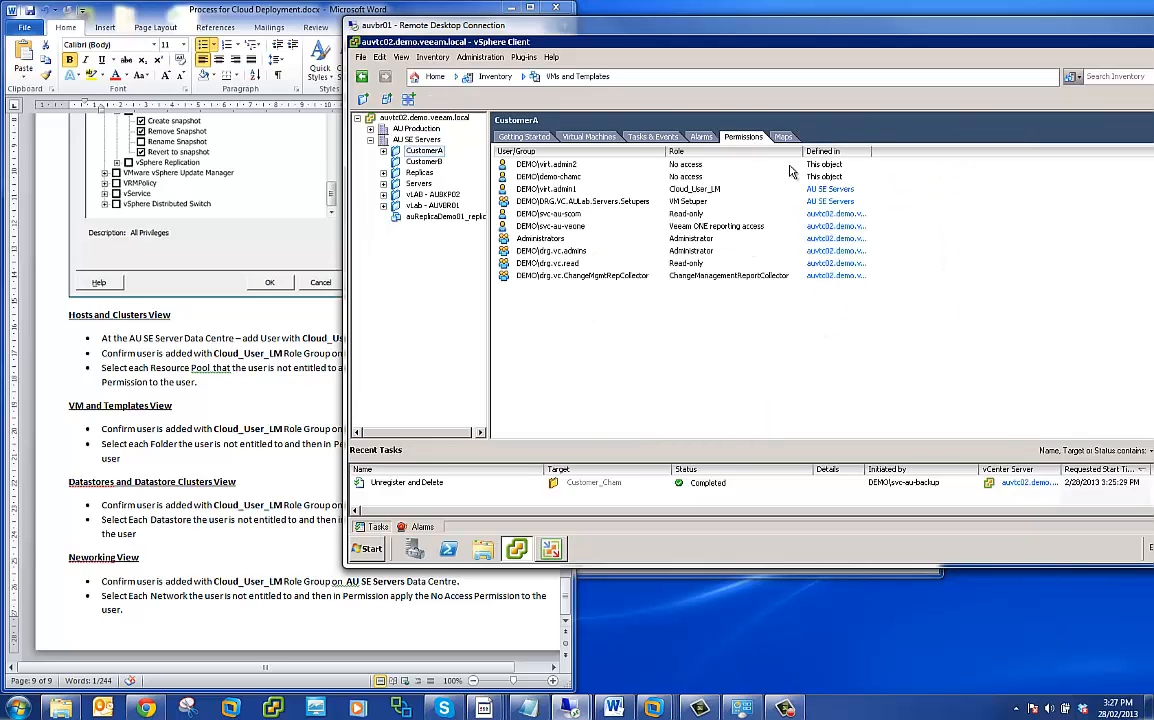
left_click(398, 161)
left_click(743, 137)
- Select the Servers folder and display the permissions of the vLab - AUVBR01 folder
left_click(418, 184)
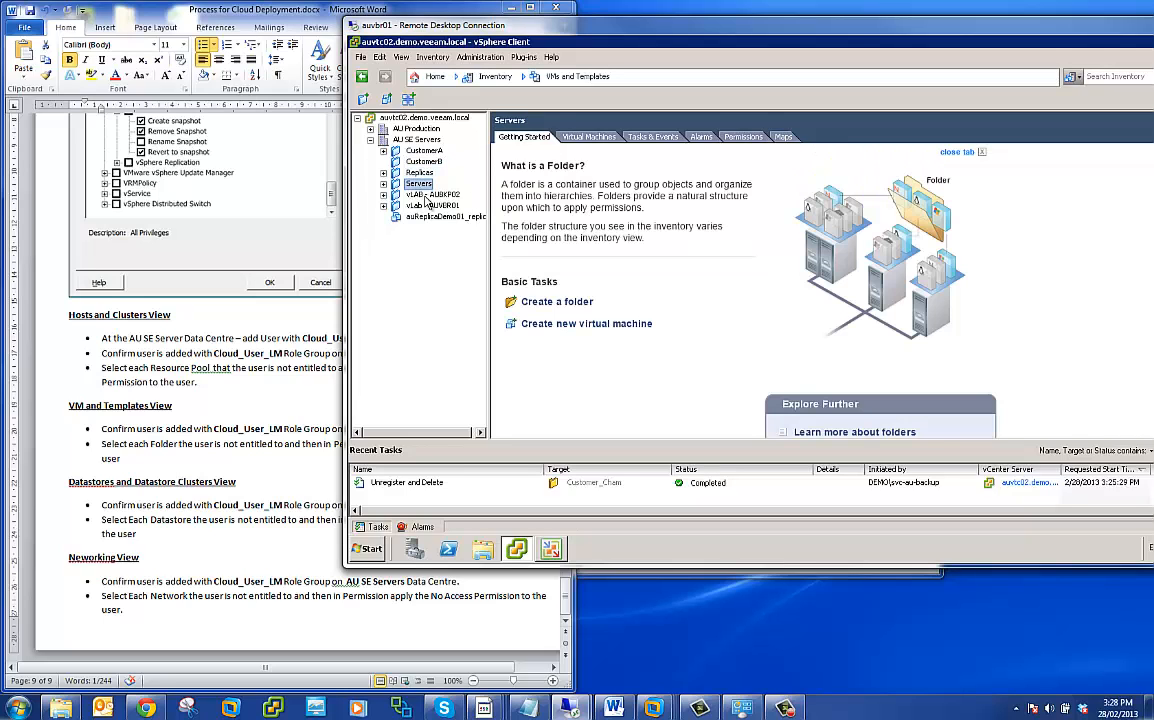
left_click(428, 205)
left_click(730, 139)
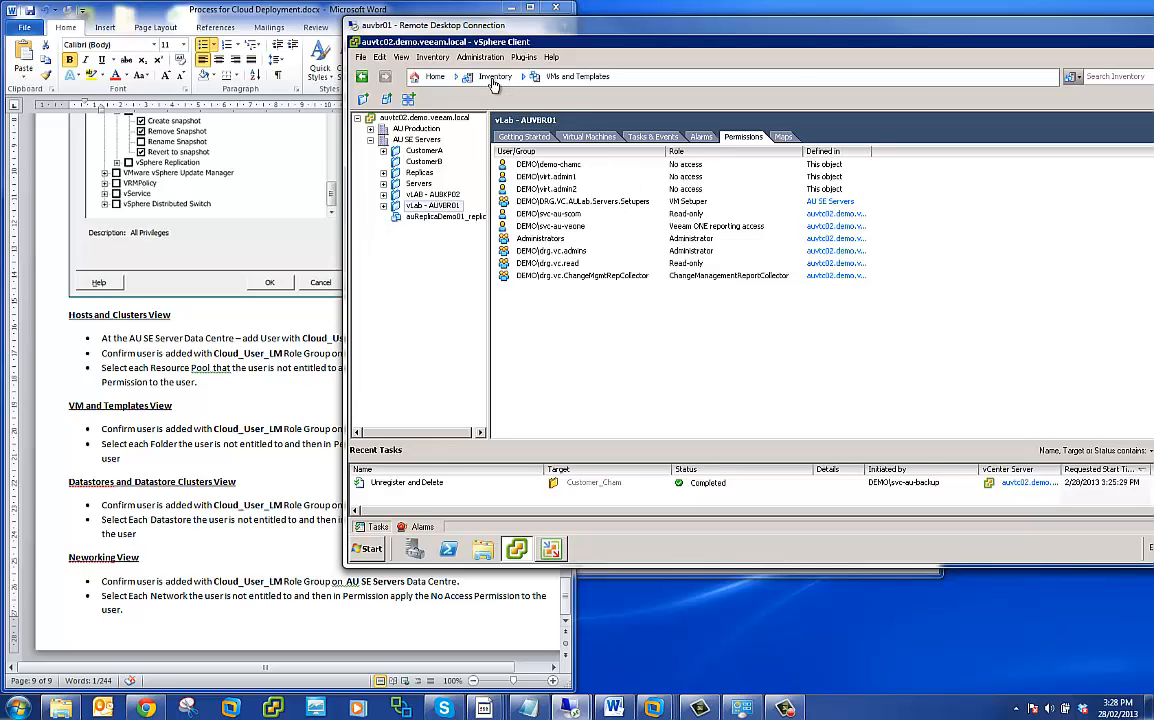
- Switch to the Datastores and Datastore Clusters inventory and display the permissions of the AU SE Servers datacenter
left_click(456, 77)
mouse_move(454, 93)
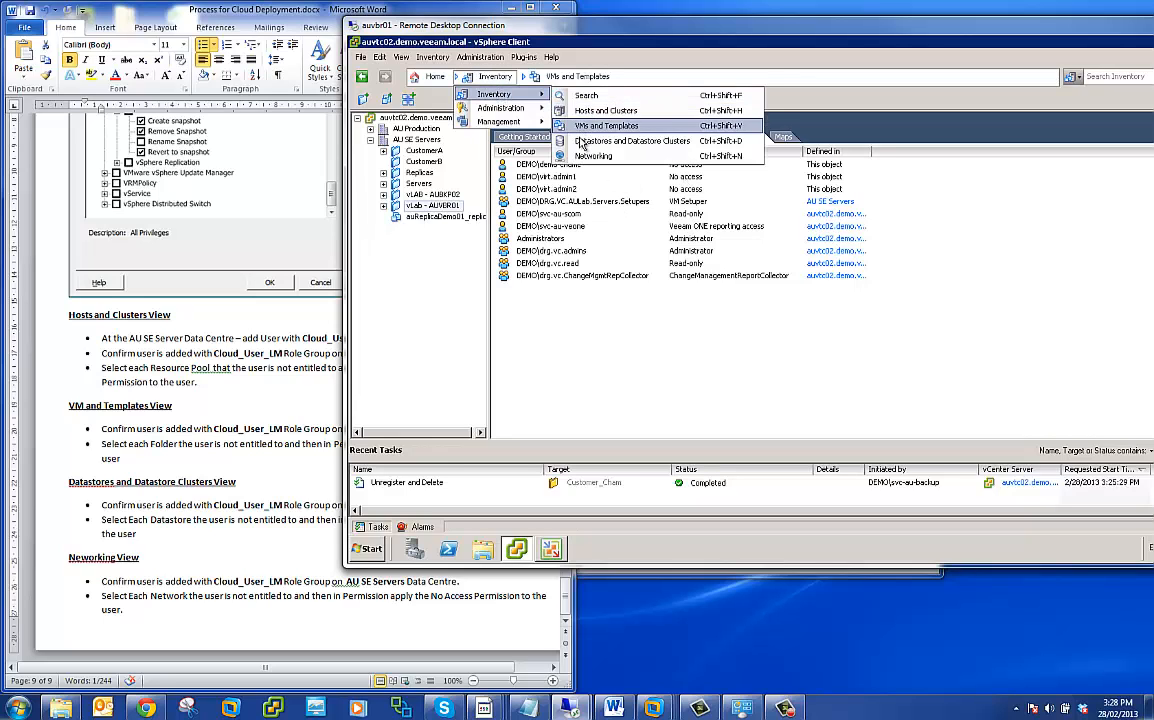
left_click(625, 141)
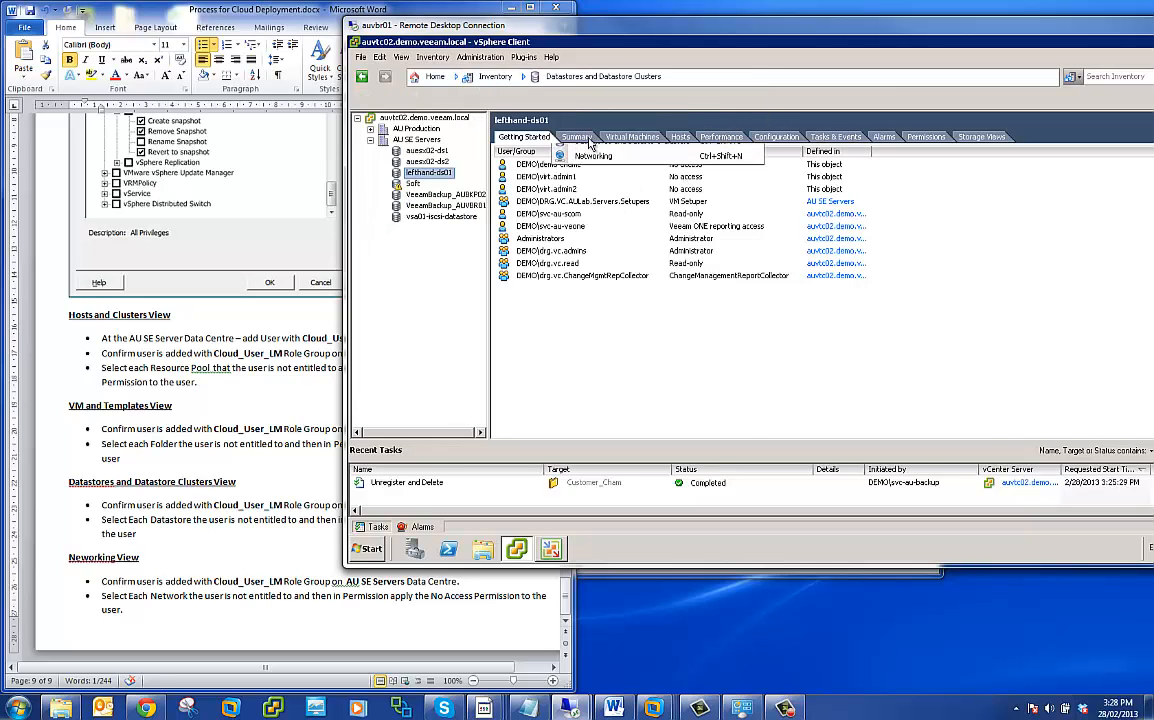
left_click(414, 140)
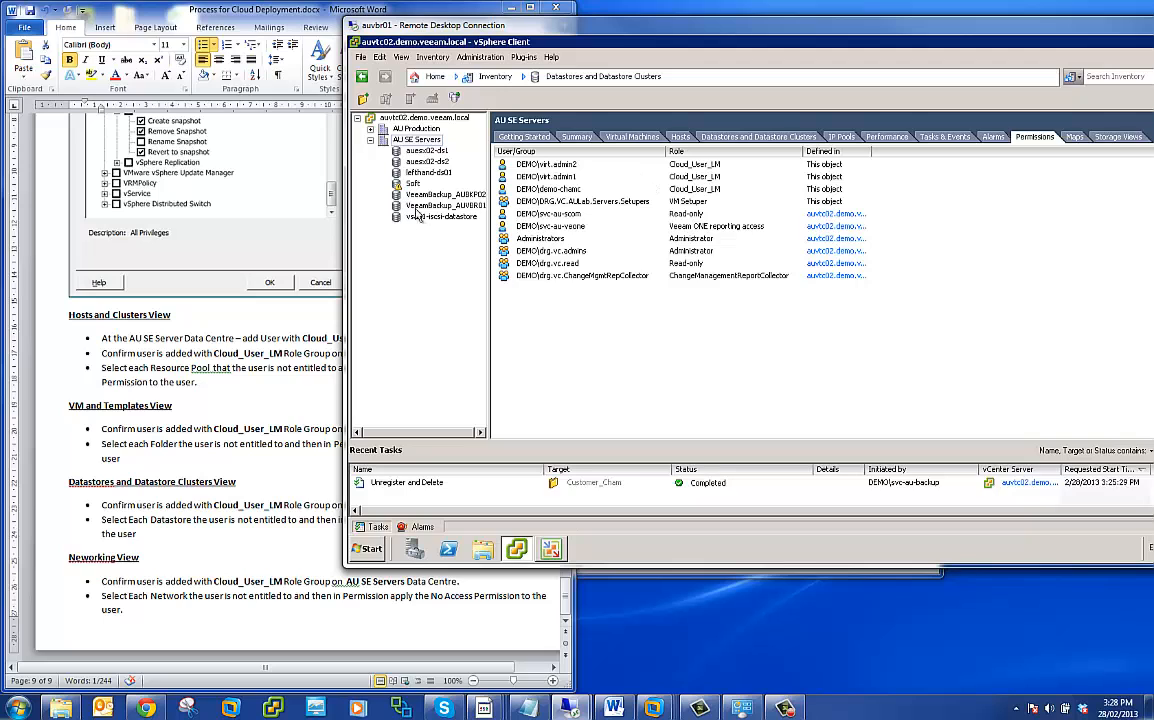
- Display the permissions of the auesx02-ds1 and auesx02-ds2 datastores
left_click(426, 150)
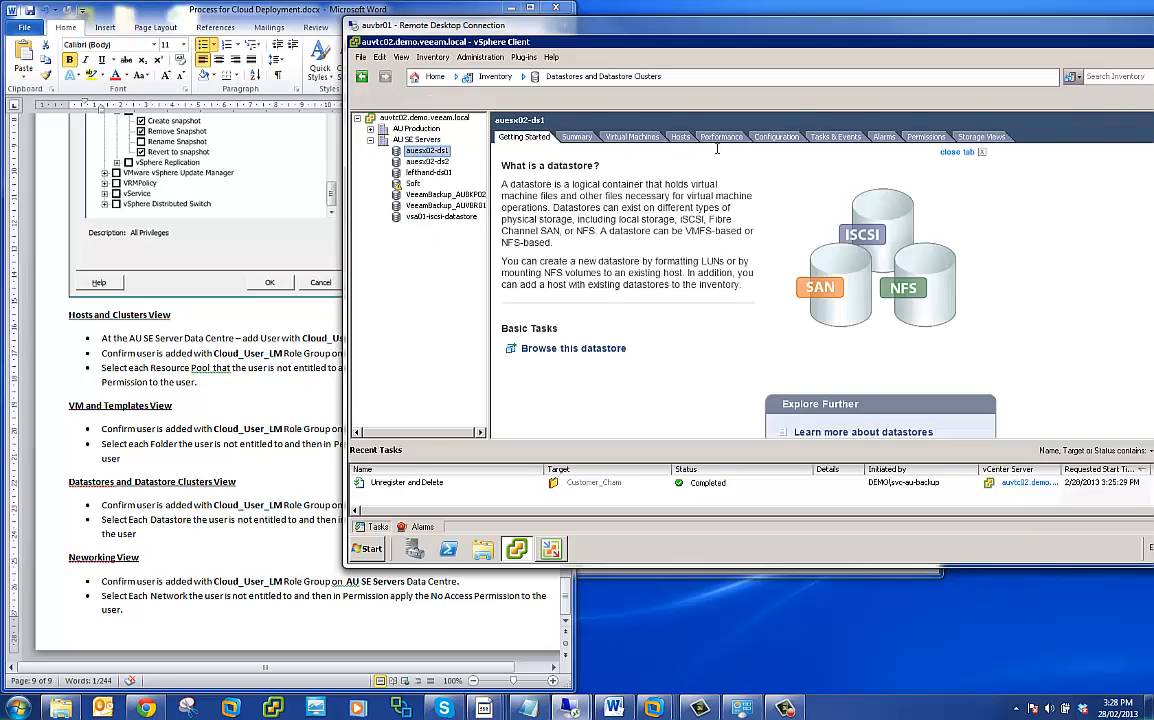
left_click(926, 134)
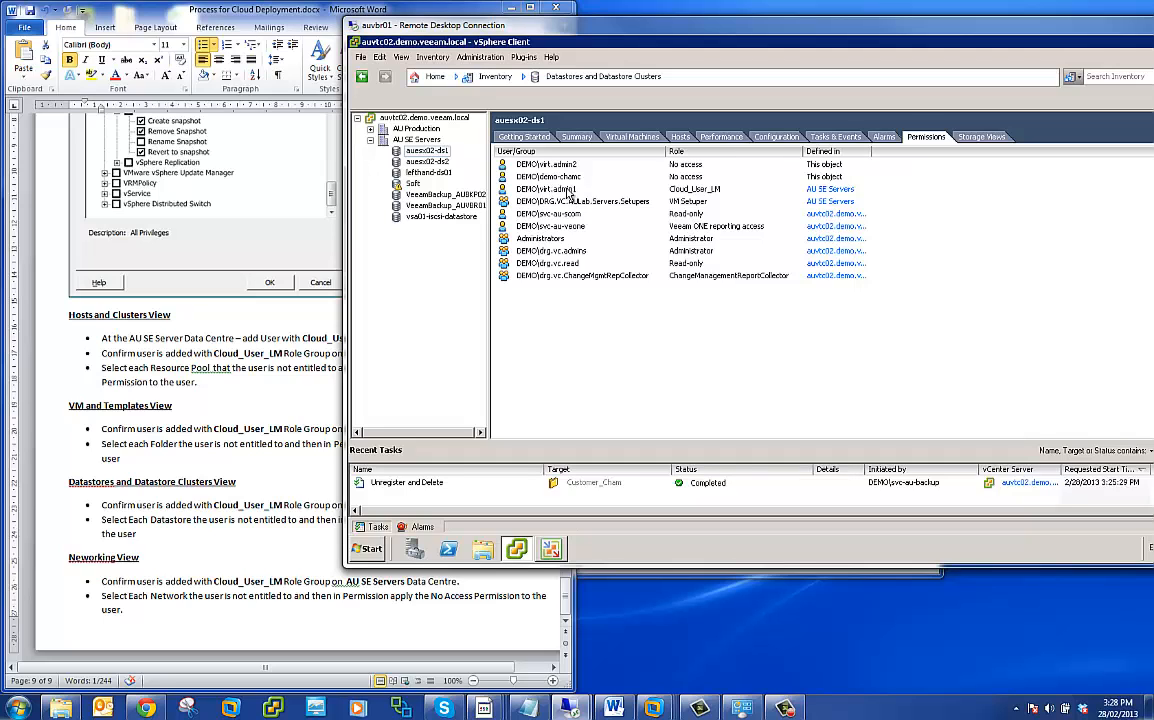
left_click(435, 162)
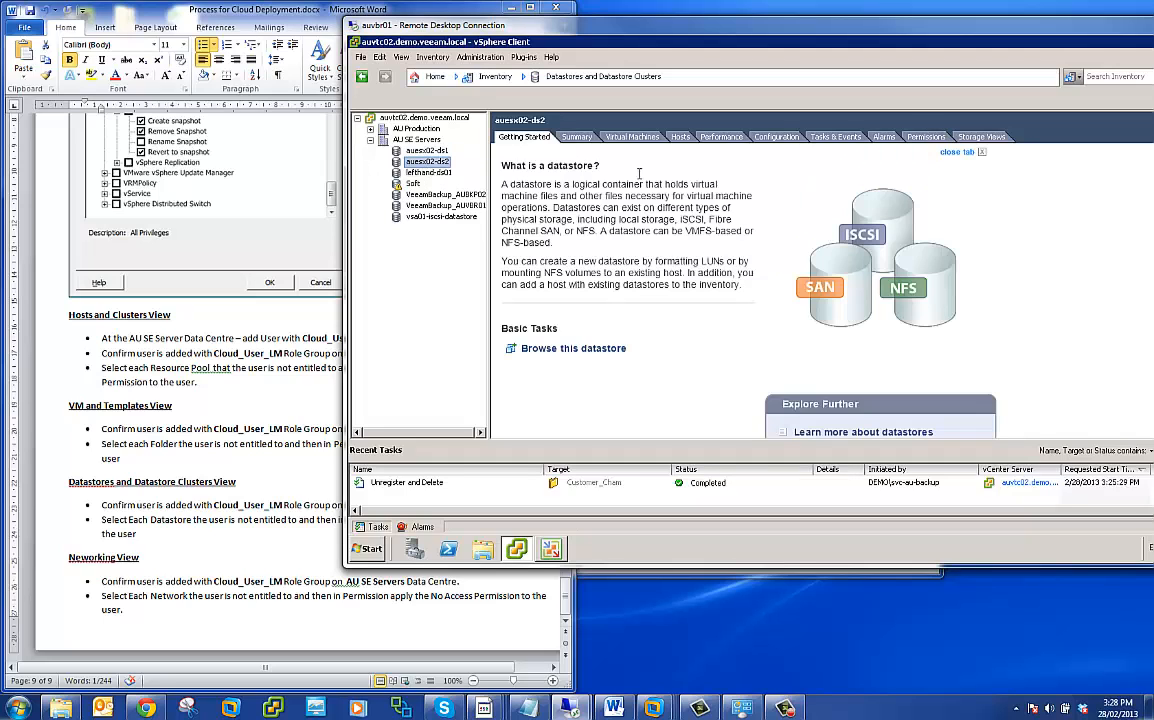
left_click(920, 137)
- Display the permissions of the lefthand-ds01 and Soft datastores
left_click(428, 172)
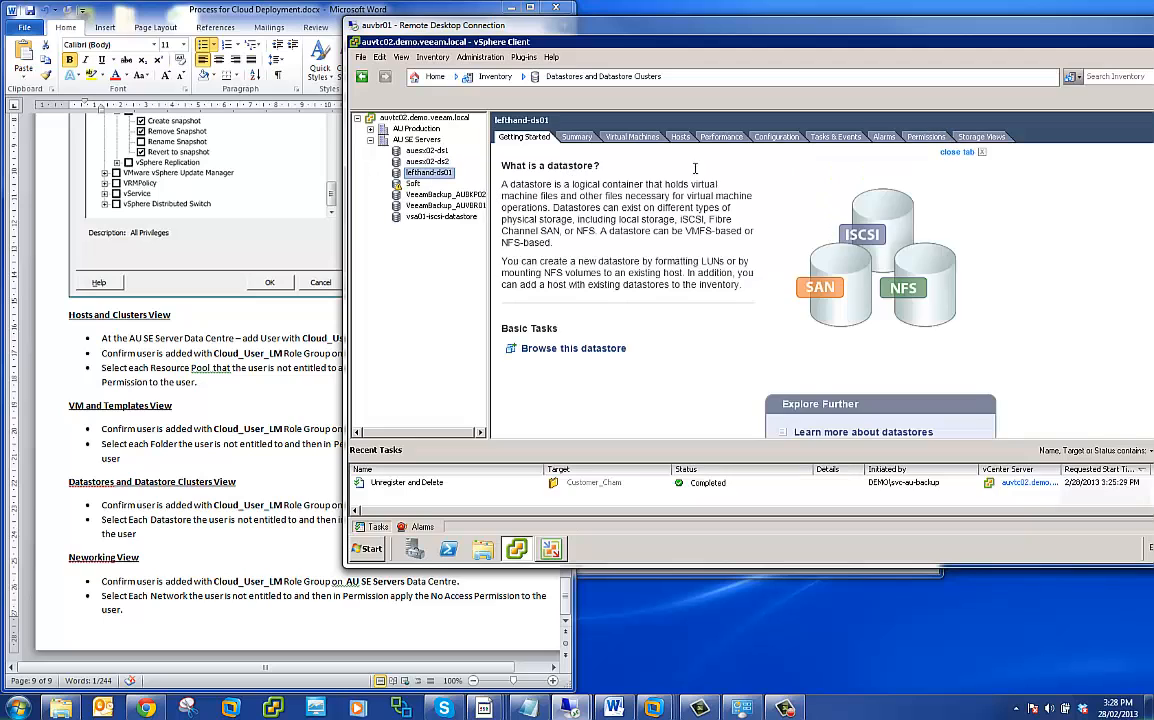
left_click(926, 137)
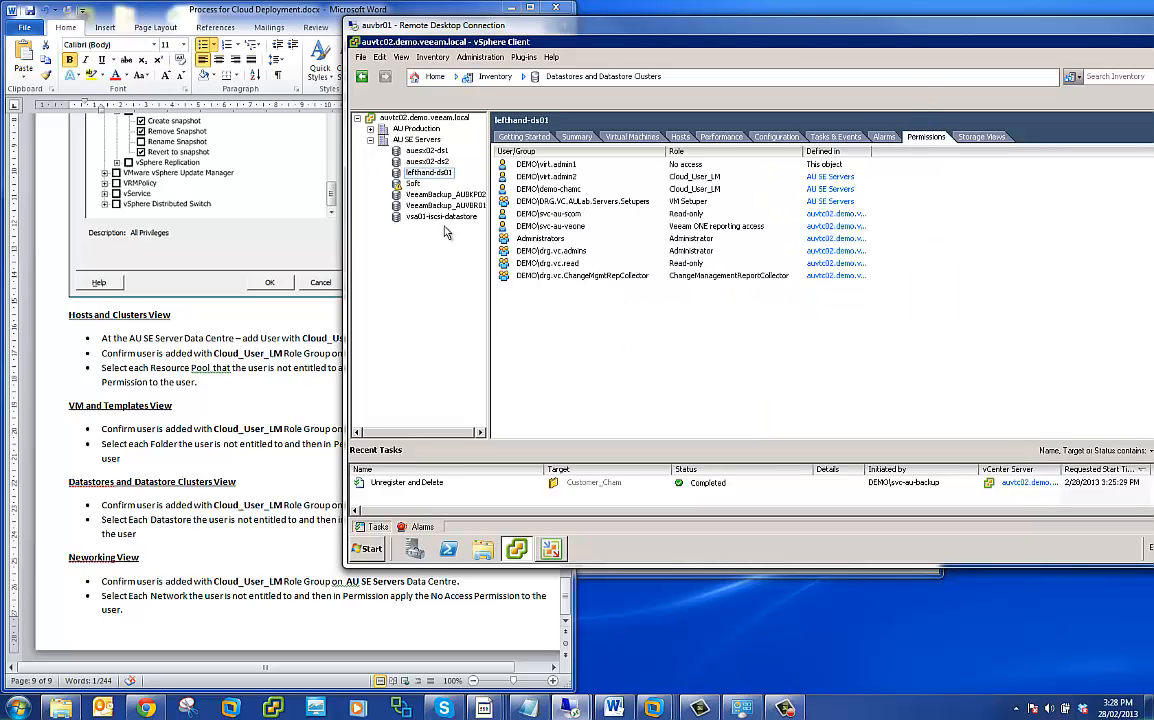
left_click(412, 184)
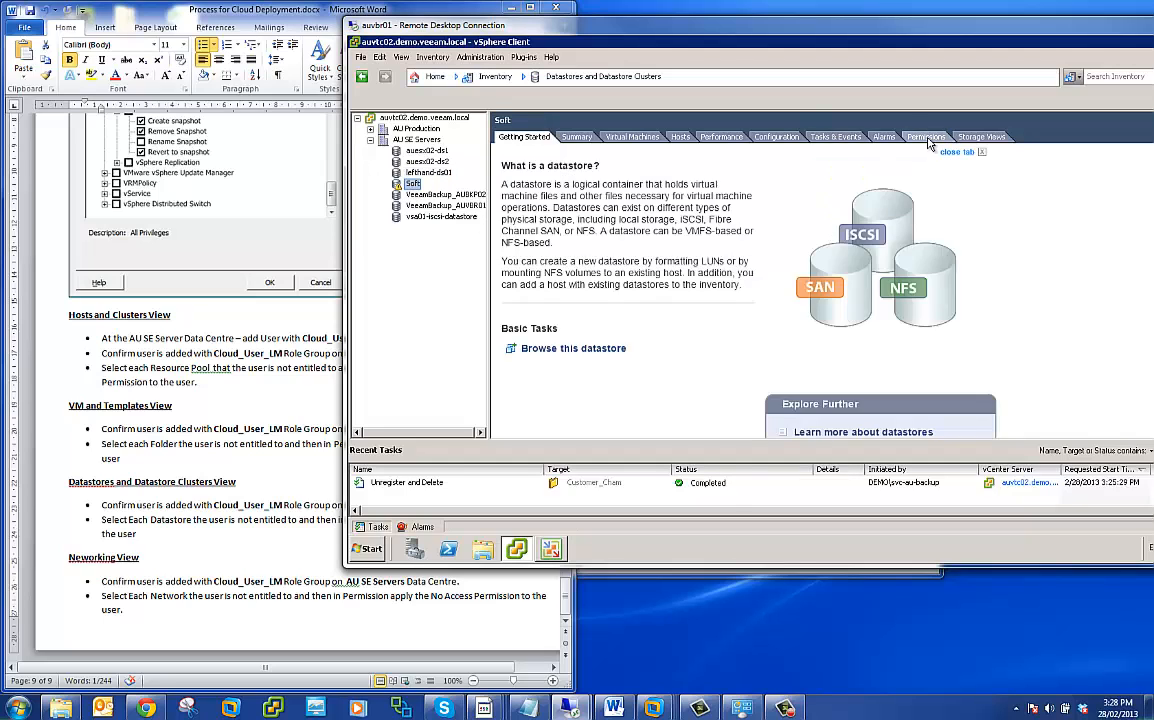
left_click(926, 137)
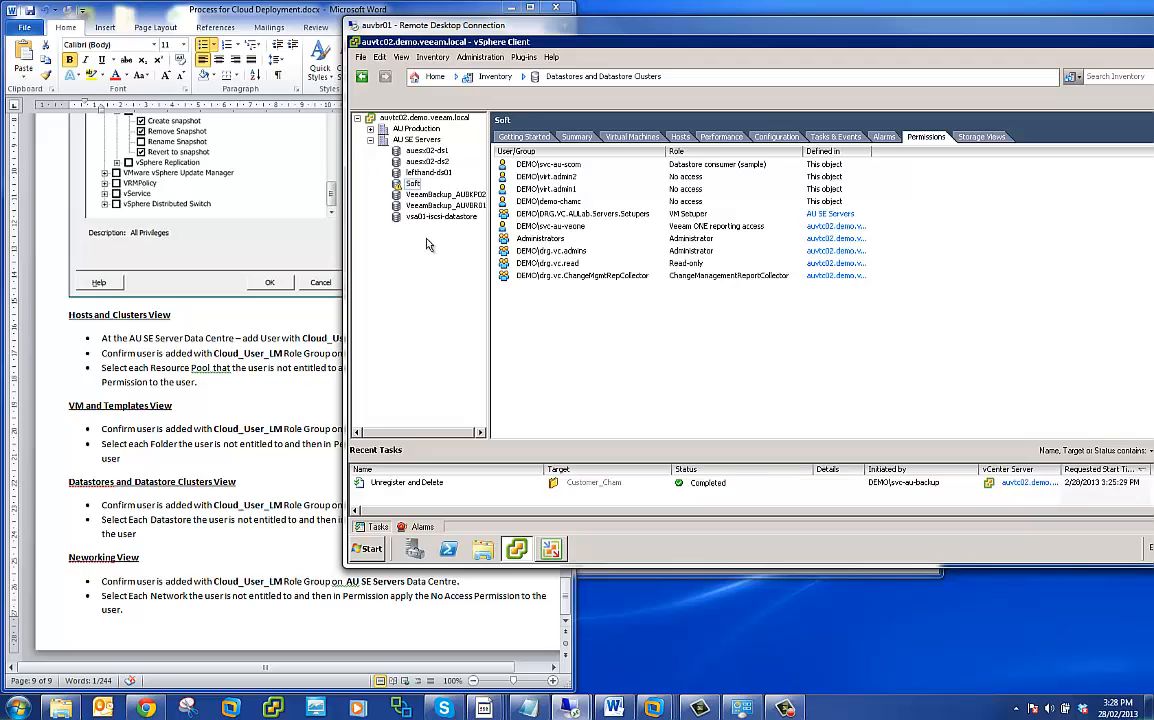
- Revisit the Hosts and Clusters inventory and return to the VMs and Templates inventory
left_click(456, 77)
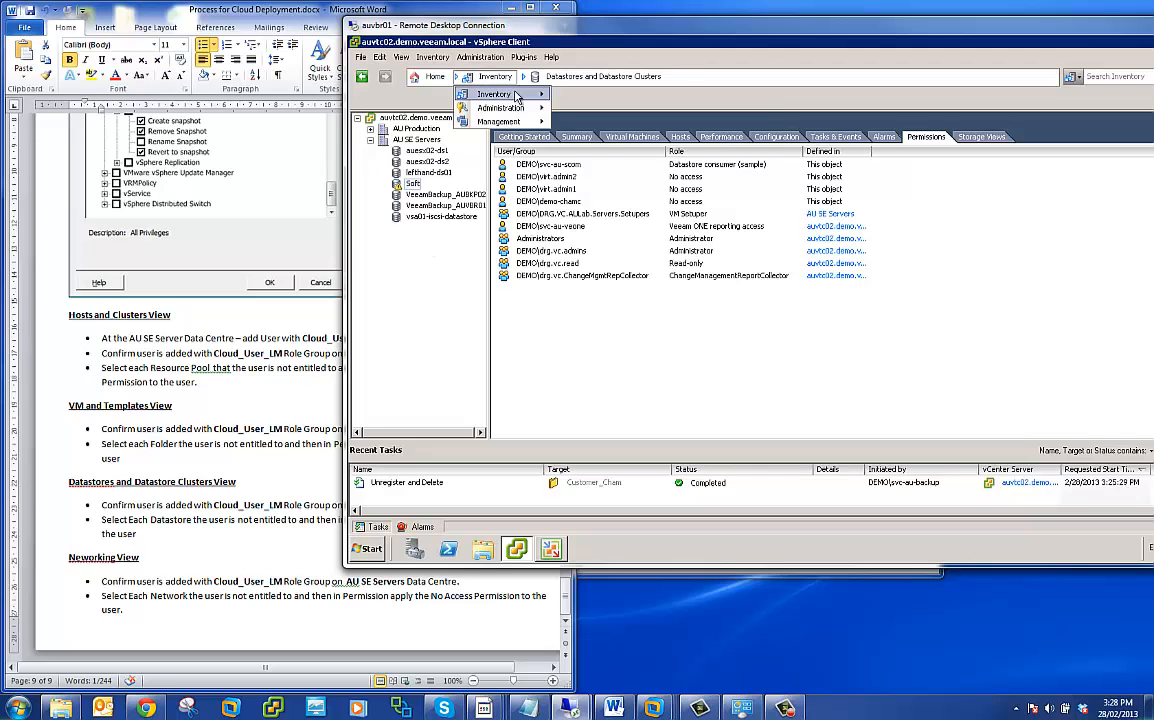
mouse_move(507, 93)
left_click(543, 107)
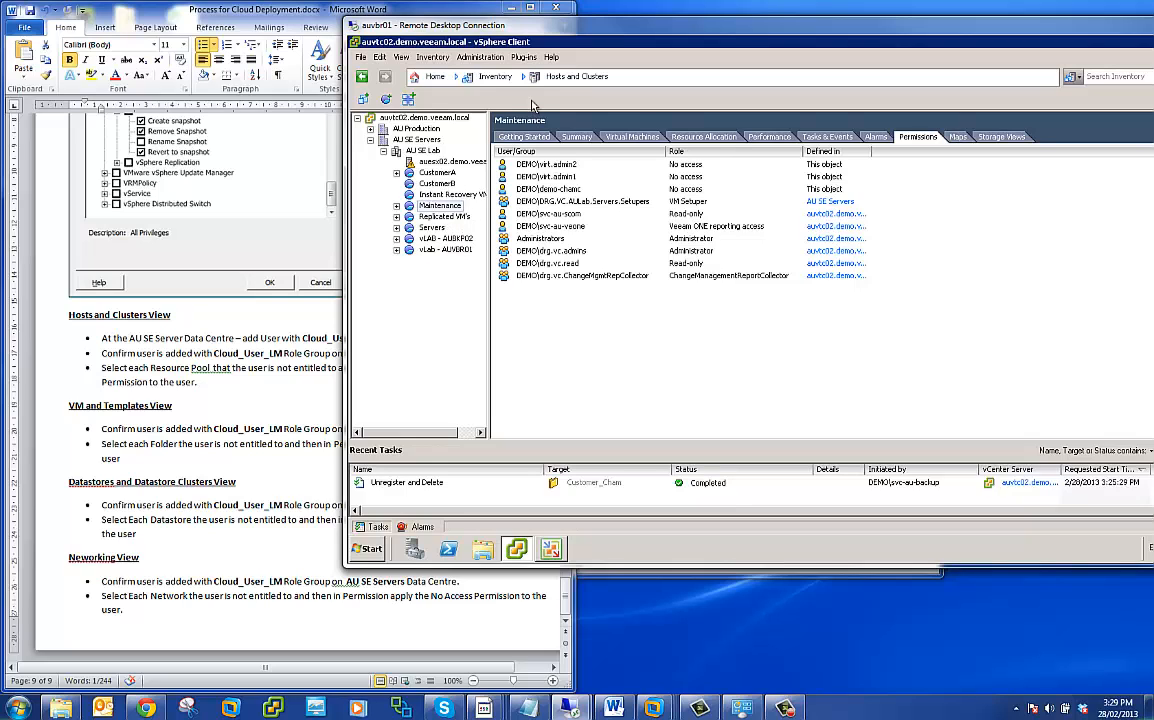
left_click(492, 77)
mouse_move(505, 95)
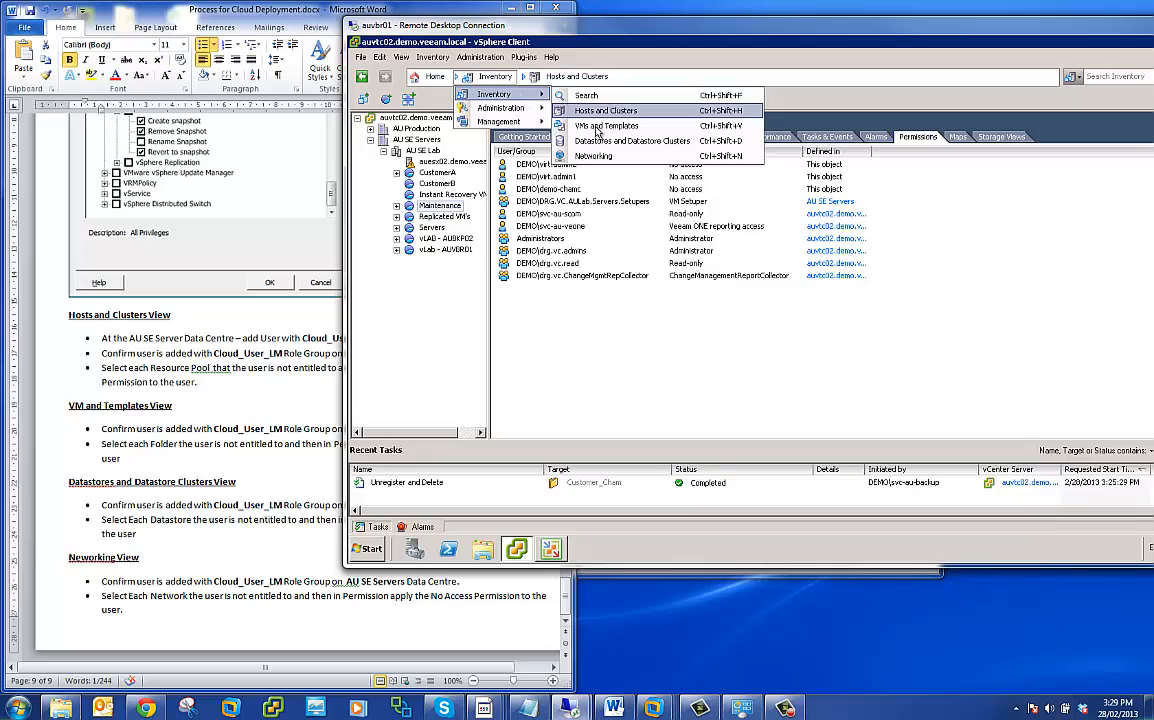
left_click(565, 124)
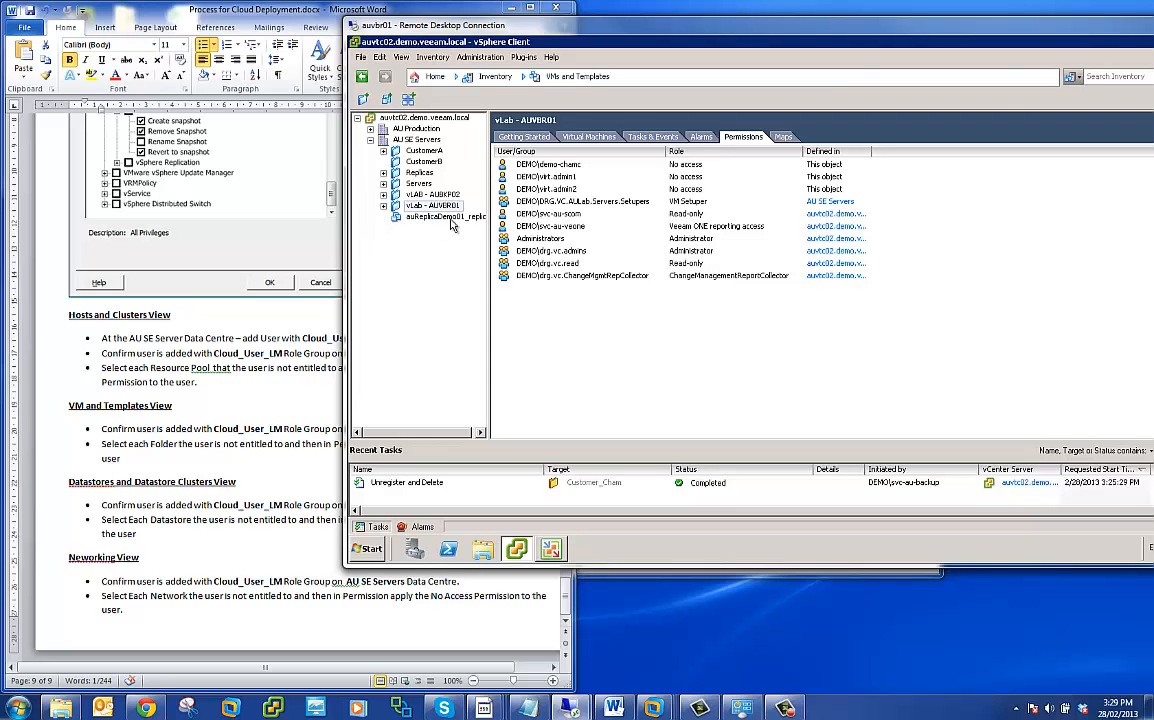
- Minimize the current vSphere Client and log in to auvtc02 in a new vSphere Client session as demo\virt.admin1 with the account password
left_click_drag(912, 32, 876, 34)
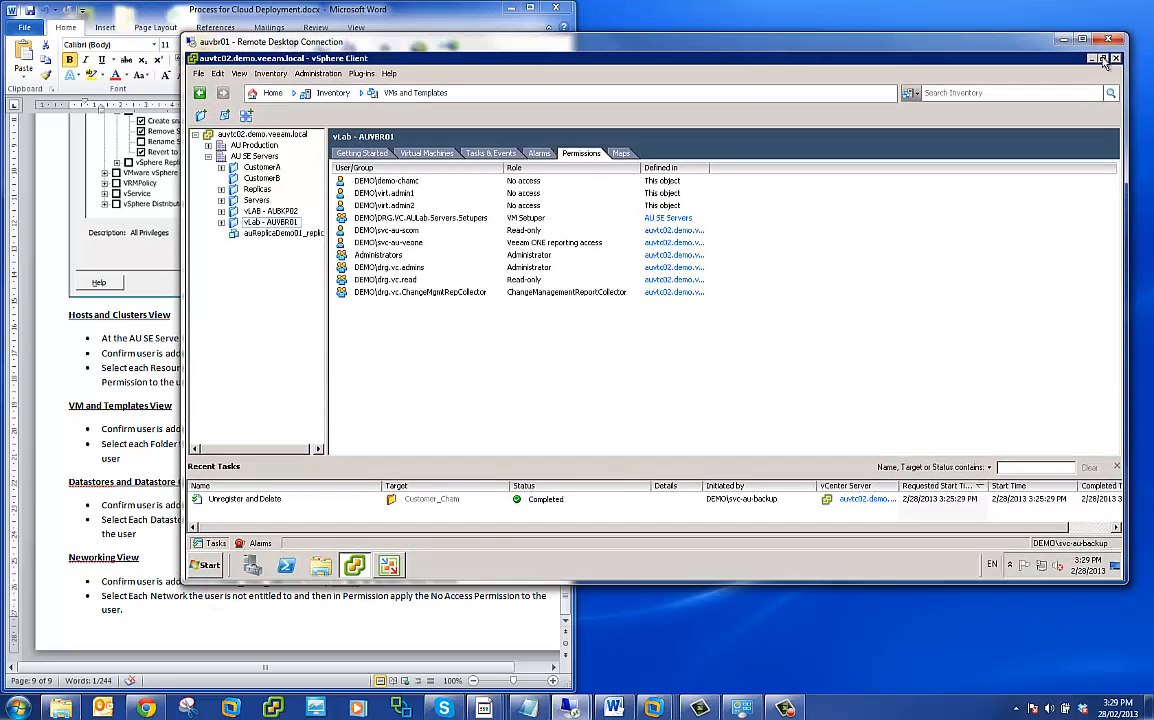
left_click(1092, 60)
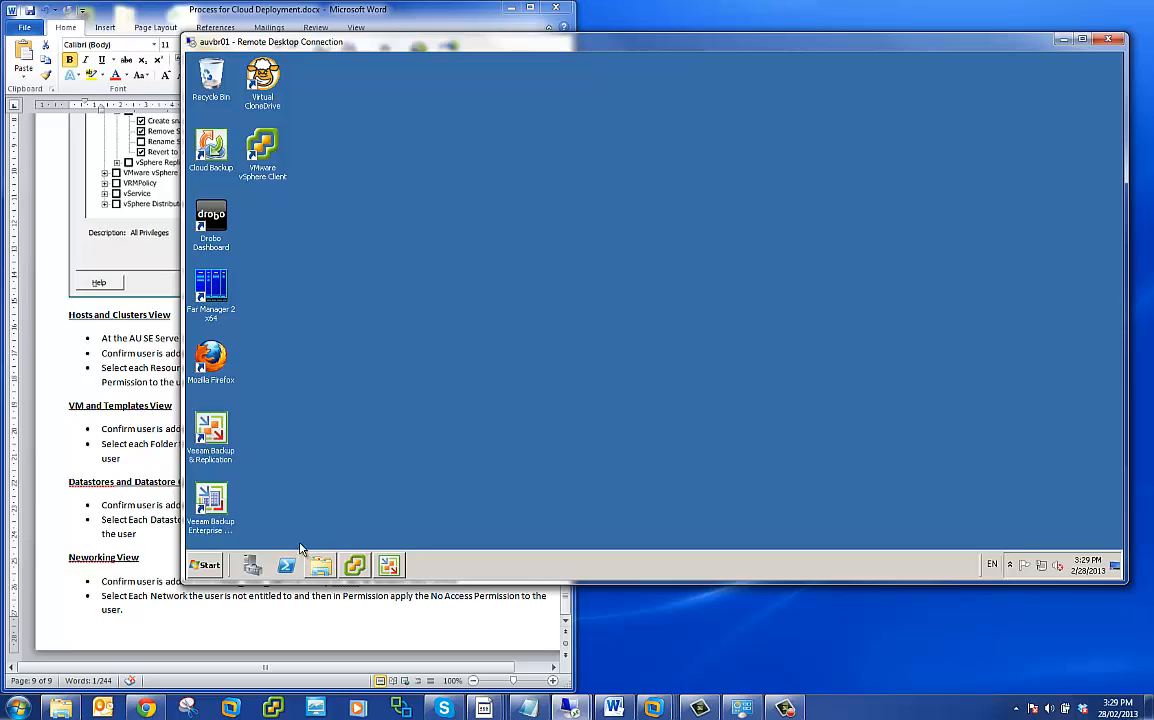
double_click(270, 155)
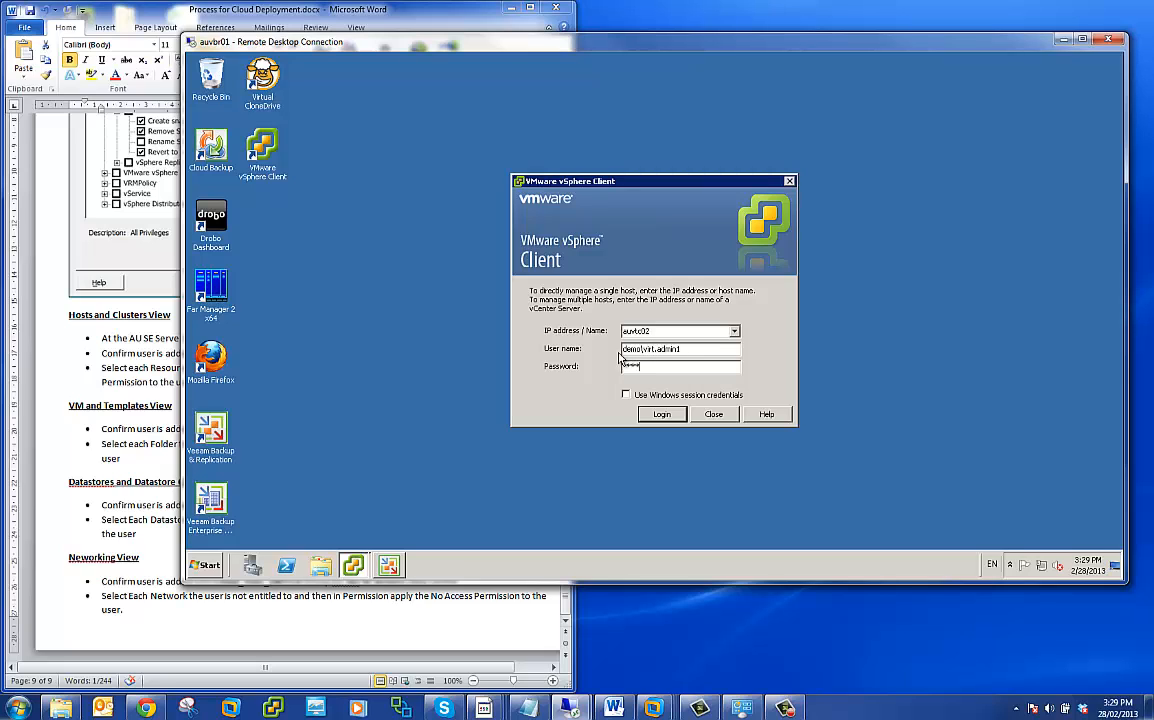
key("Return")
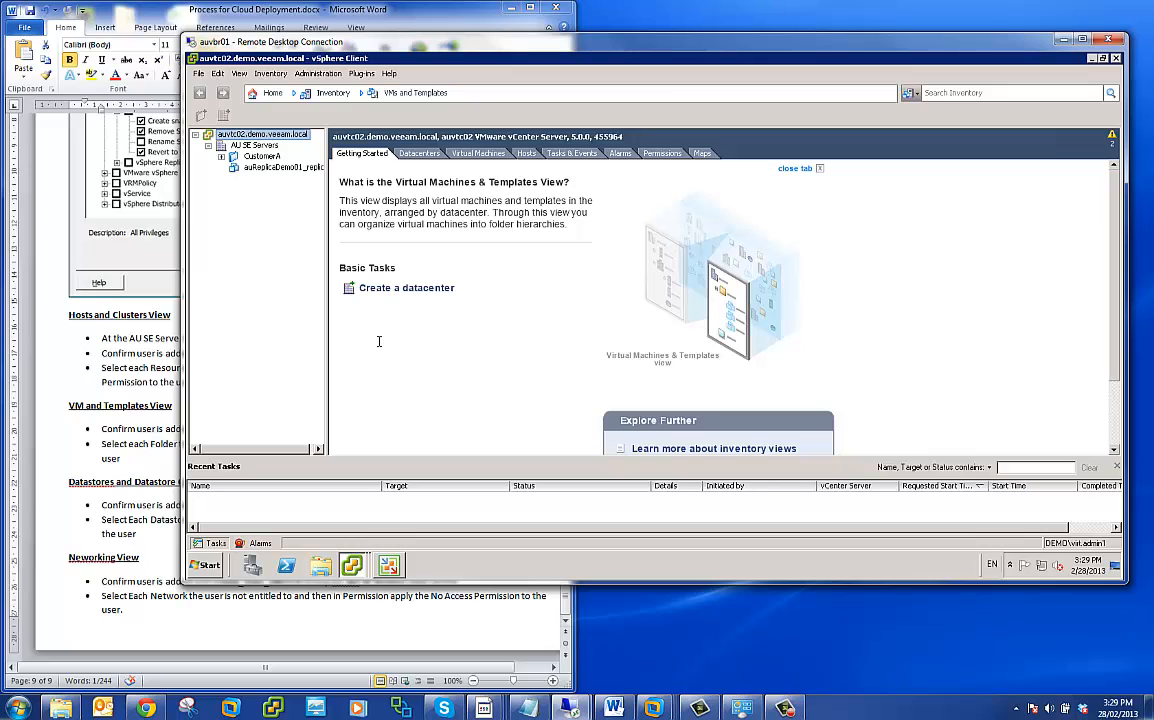
- Expand the CustomerA folder and view its Cloud_SRV01 replica and the auReplicaDemo01_replica virtual machine under AU SE Servers
left_click(221, 157)
left_click(258, 156)
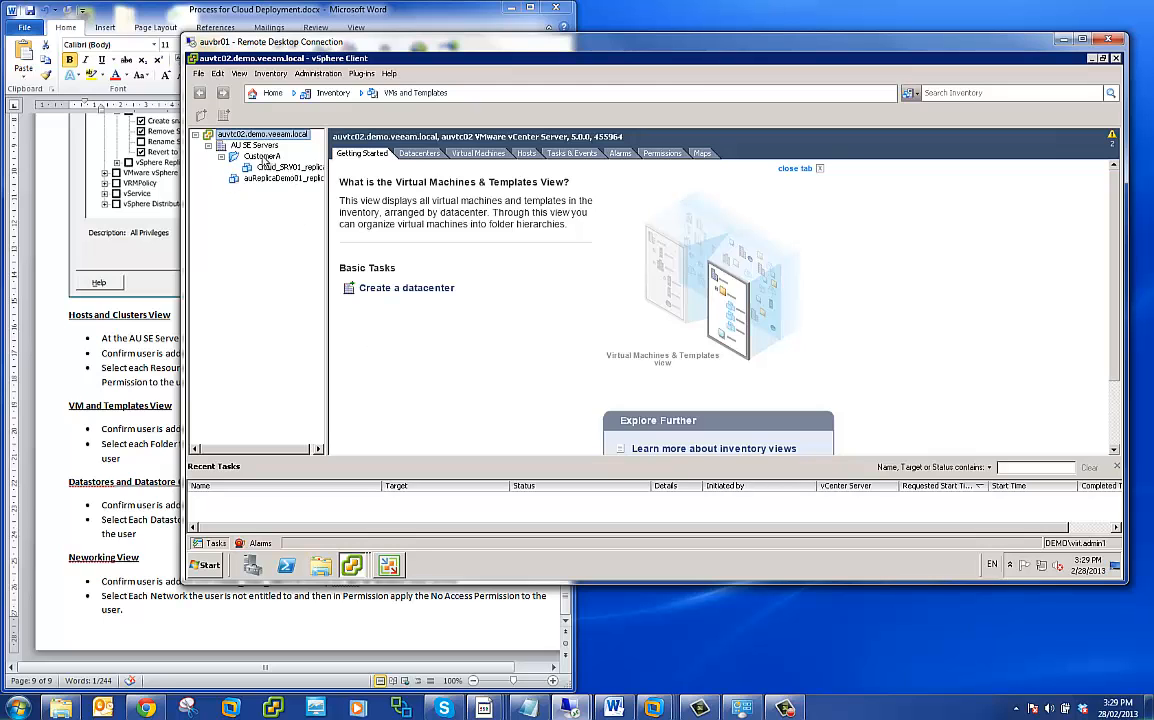
left_click(270, 168)
left_click(266, 157)
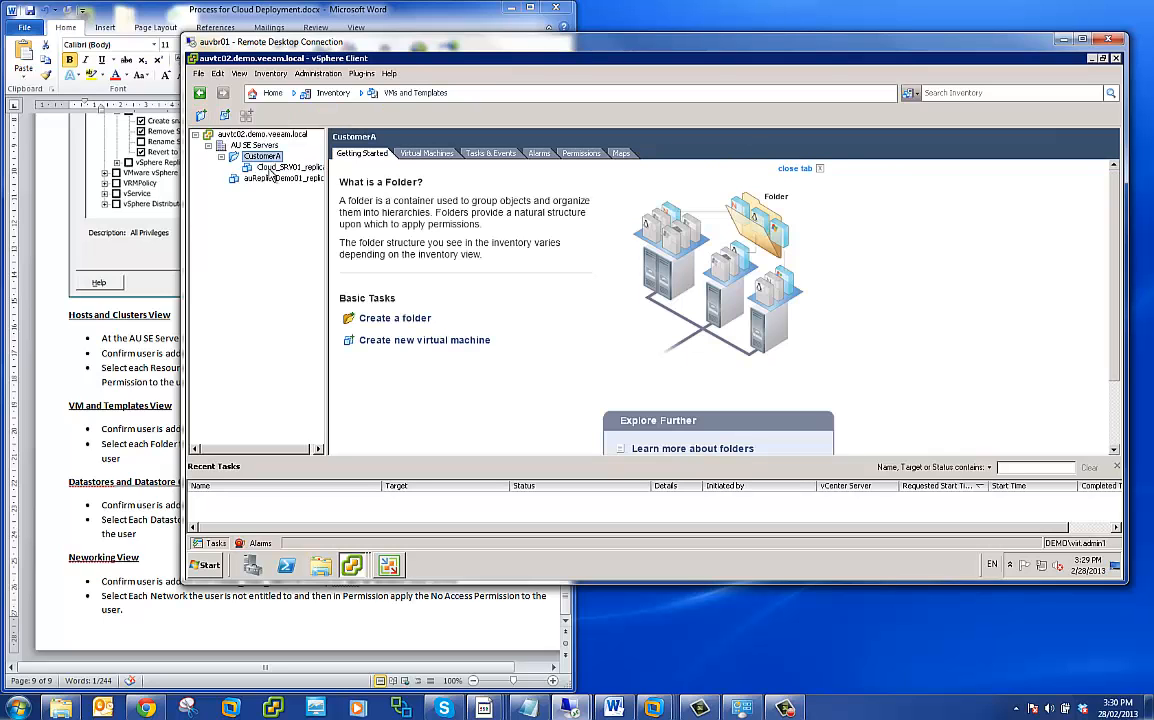
left_click(262, 179)
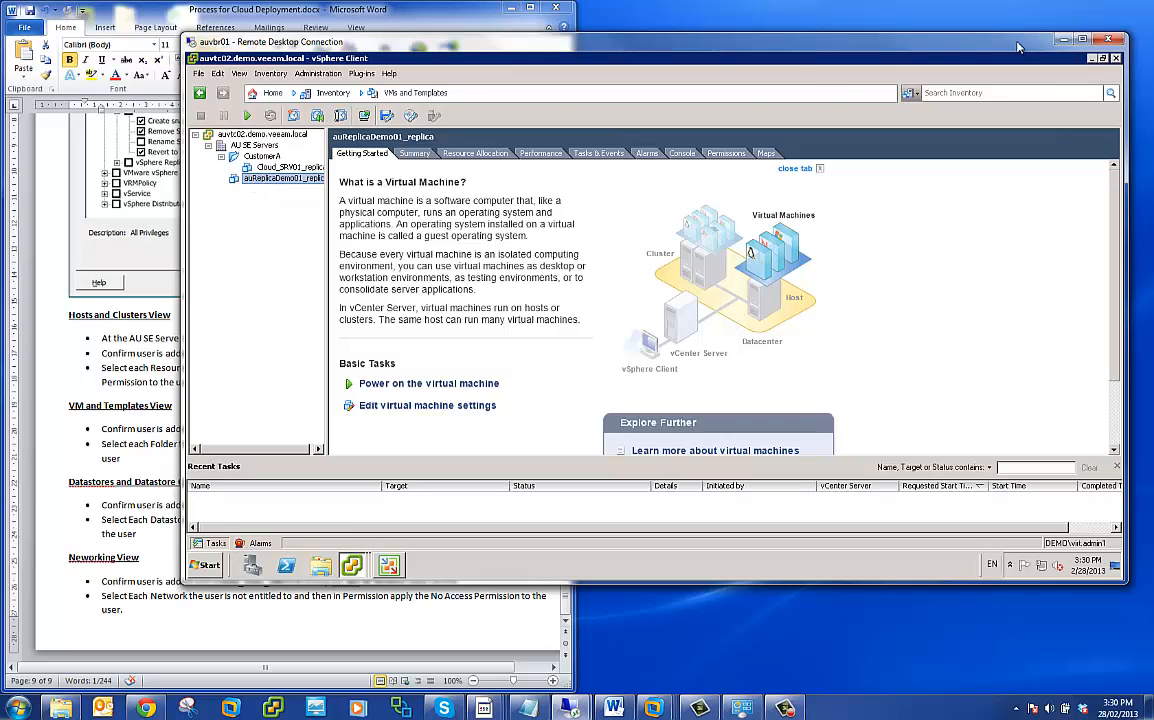
- Switch to the administrator's vSphere Client session and move the auReplicaDemo01_replica virtual machine into the Replicas folder
left_click(1092, 59)
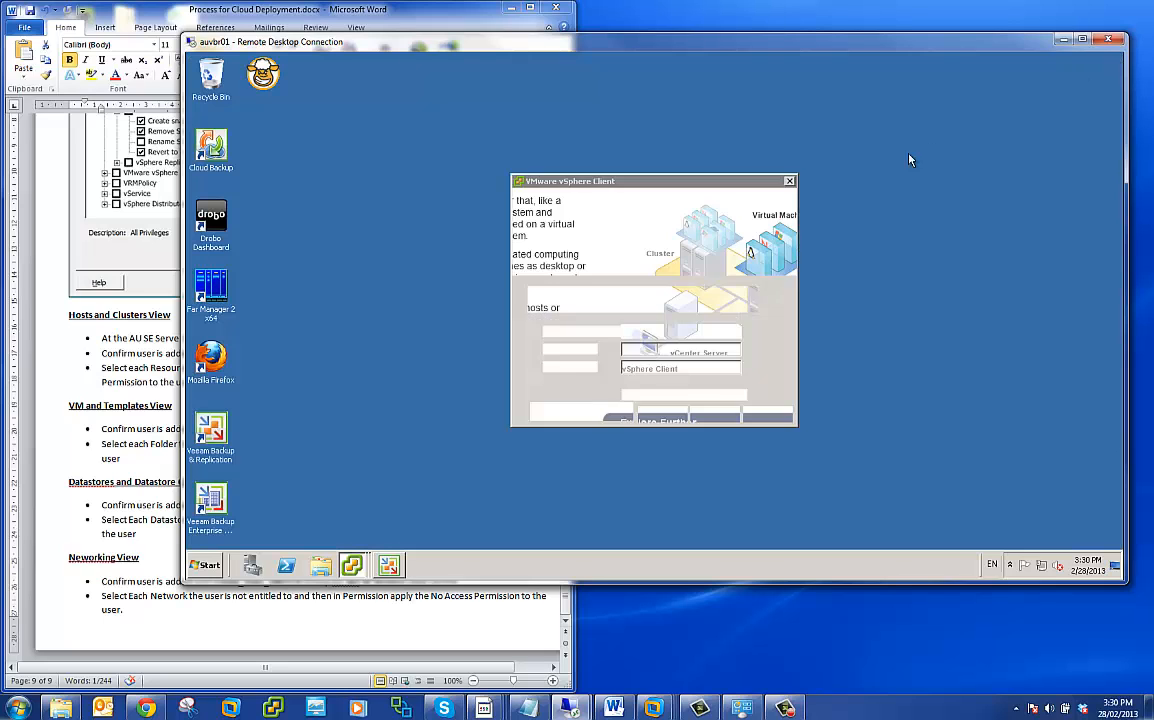
mouse_move(358, 575)
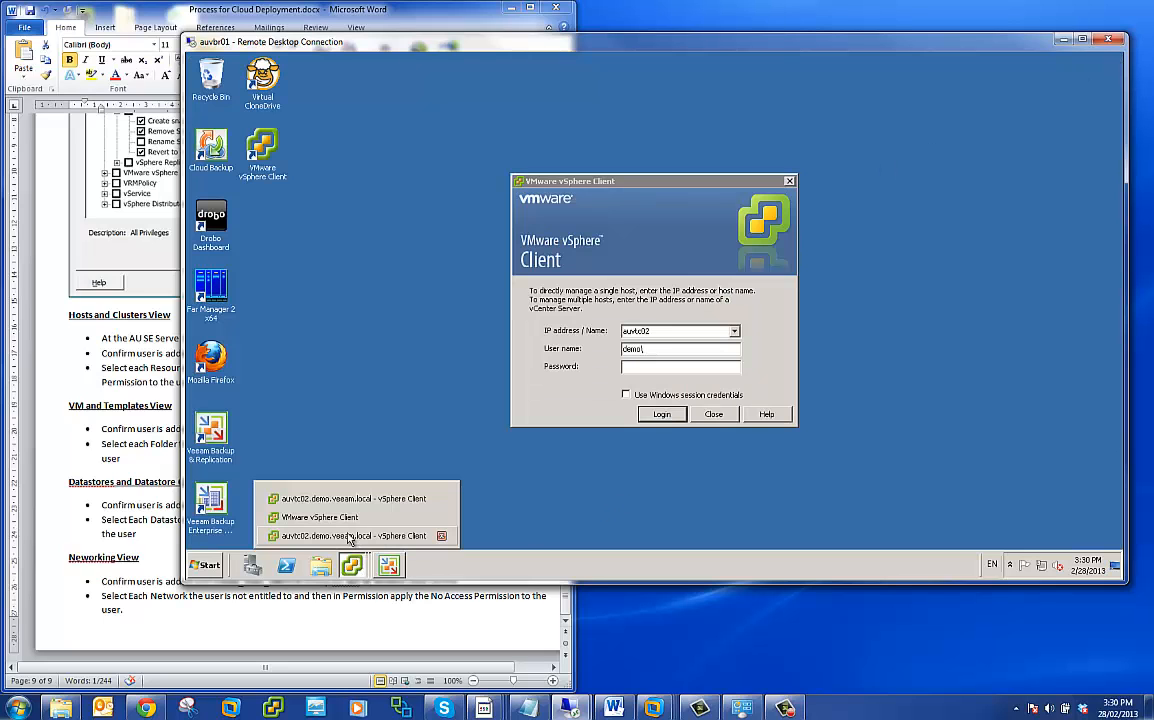
left_click(335, 536)
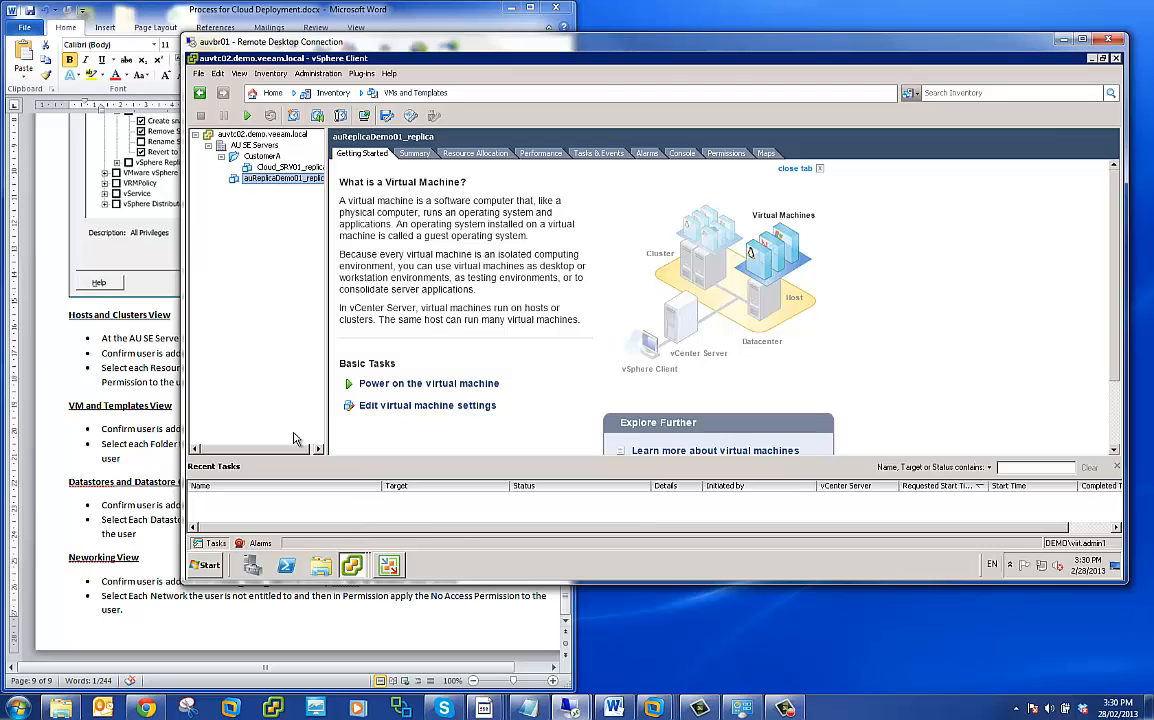
left_click(351, 565)
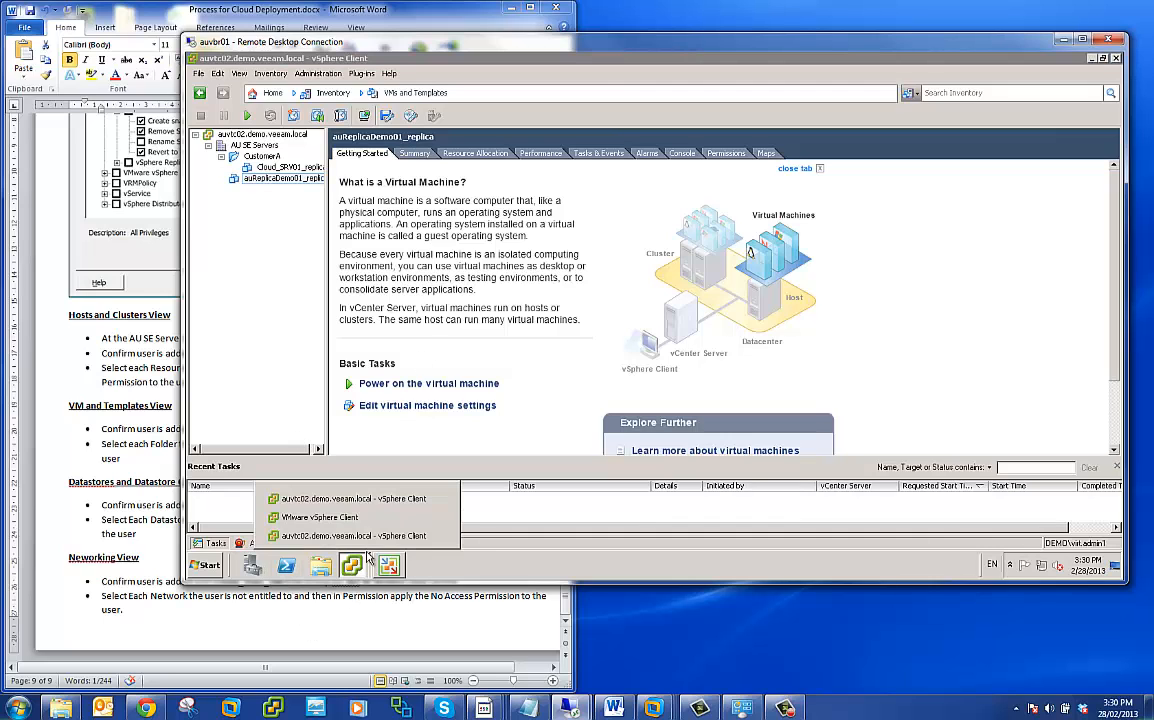
left_click(350, 498)
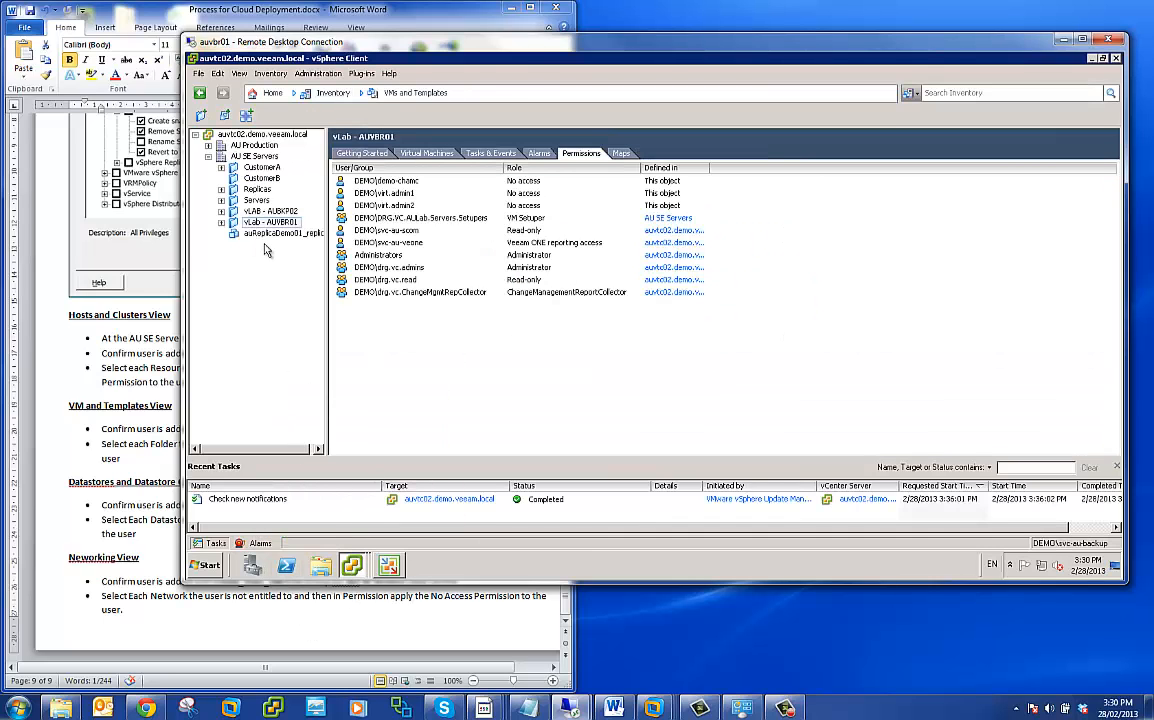
left_click(268, 222)
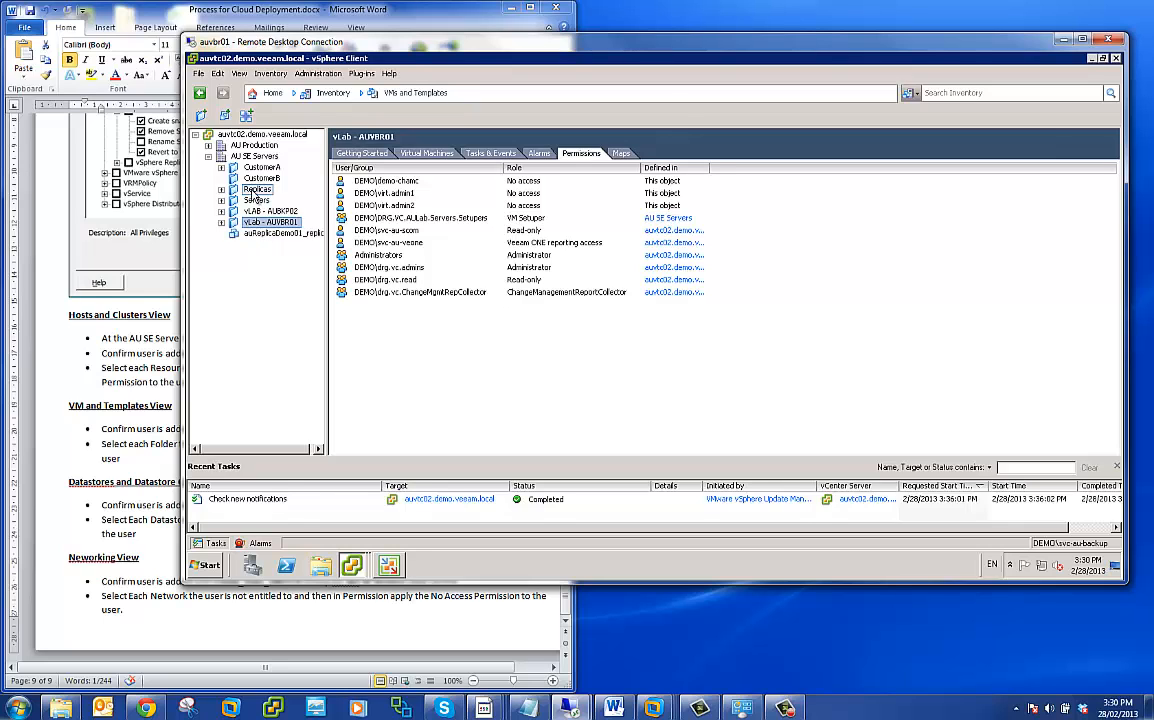
left_click_drag(253, 193, 254, 192)
- Return to the customer's vSphere Client session and check the CustomerA folder and the inventory tree under AU SE Servers
left_click(352, 567)
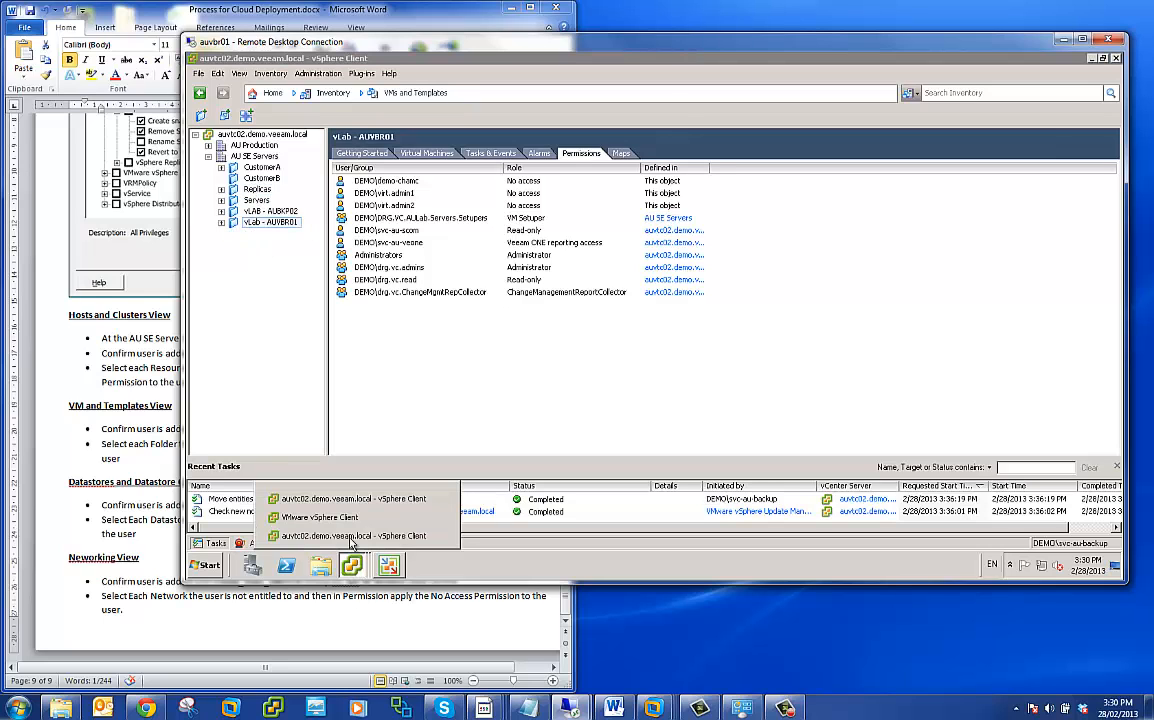
left_click(349, 538)
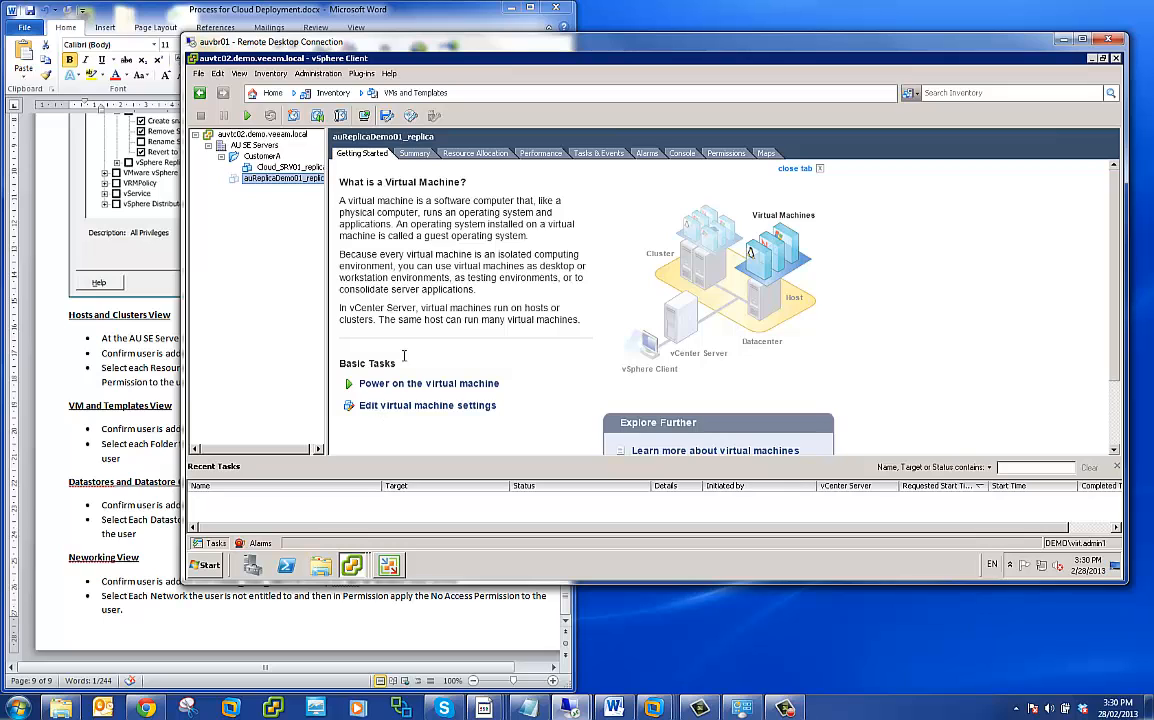
left_click(255, 158)
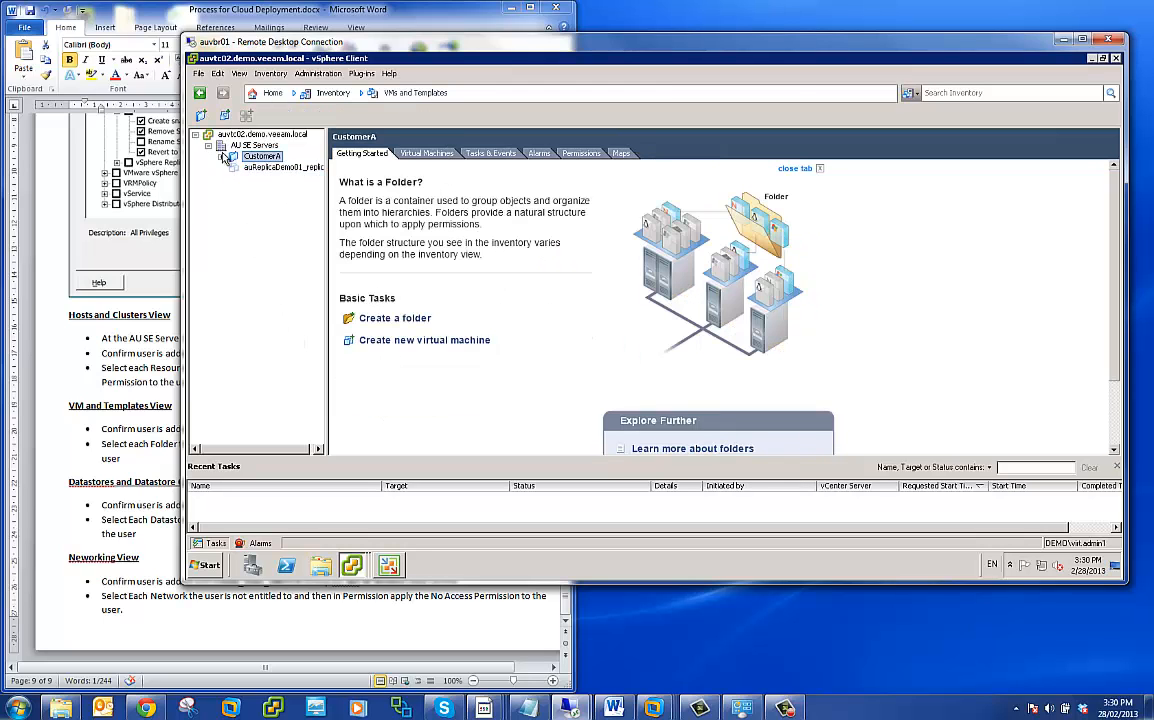
left_click(209, 146)
left_click(209, 146)
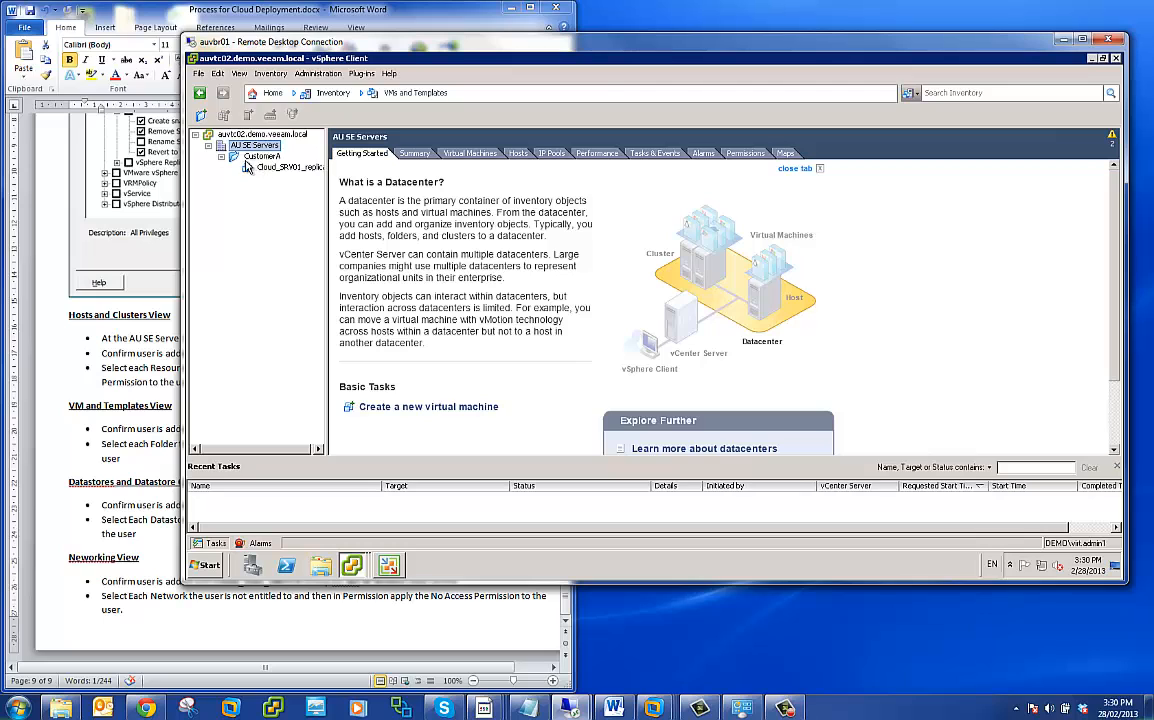
- Show the Hosts and Clusters inventory and expand the CustomerA resource pool
left_click(331, 95)
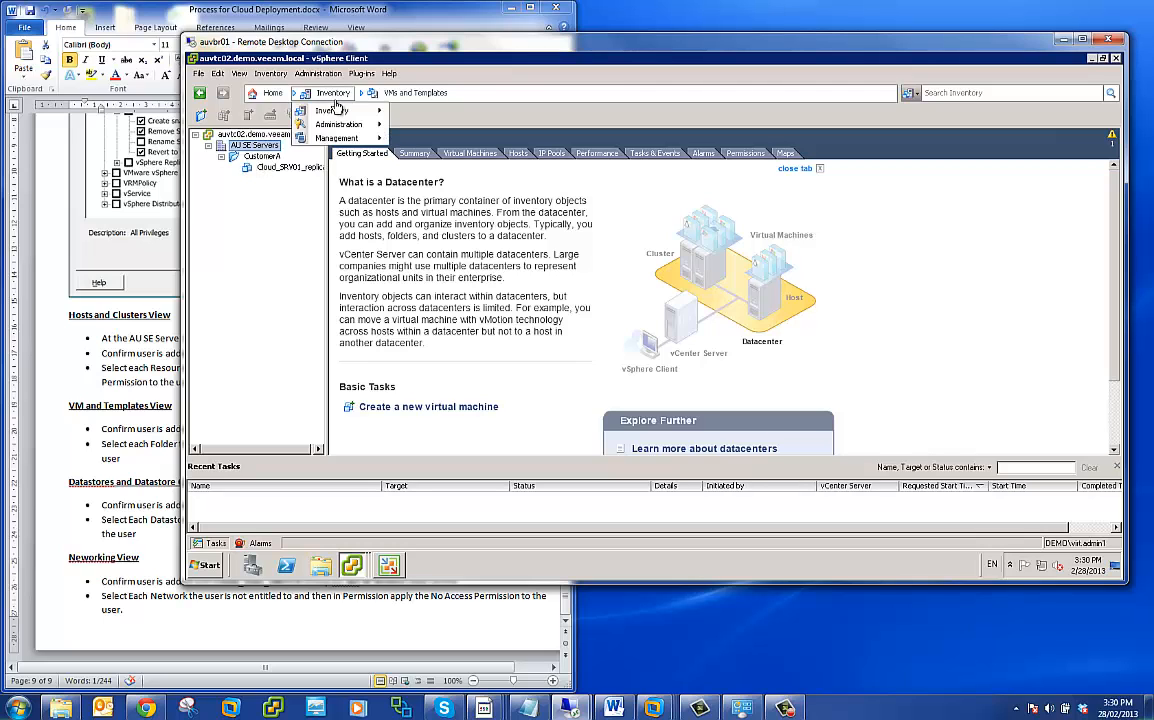
mouse_move(322, 110)
left_click(422, 130)
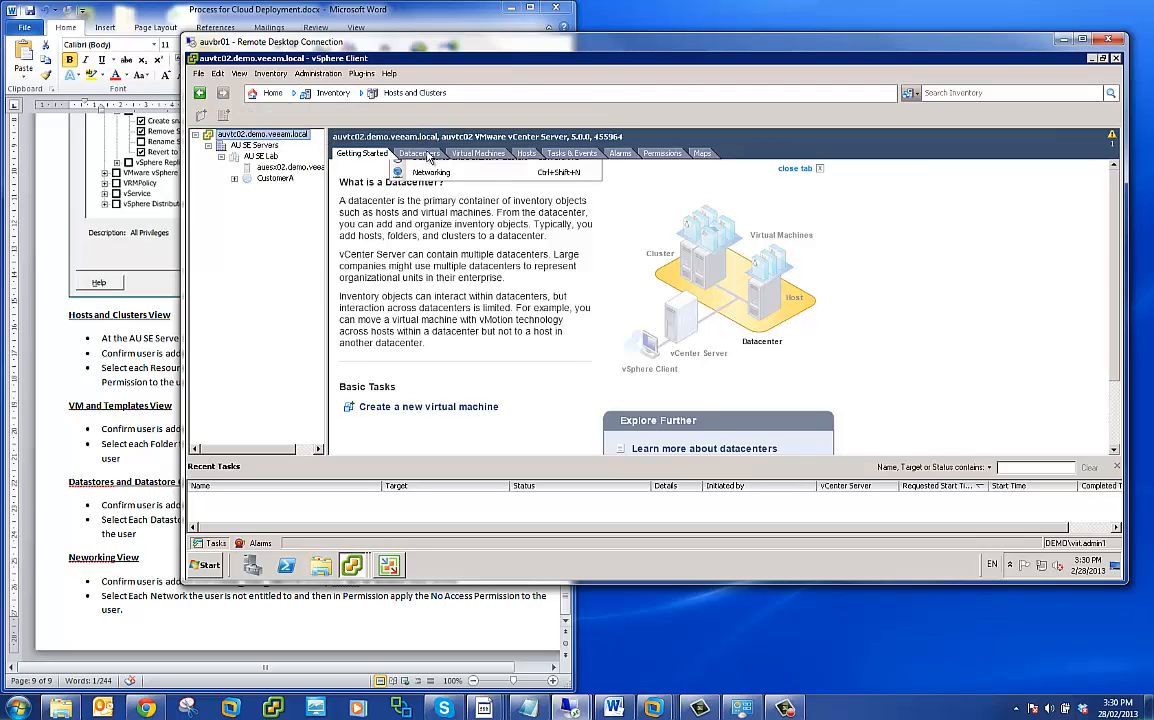
left_click(234, 178)
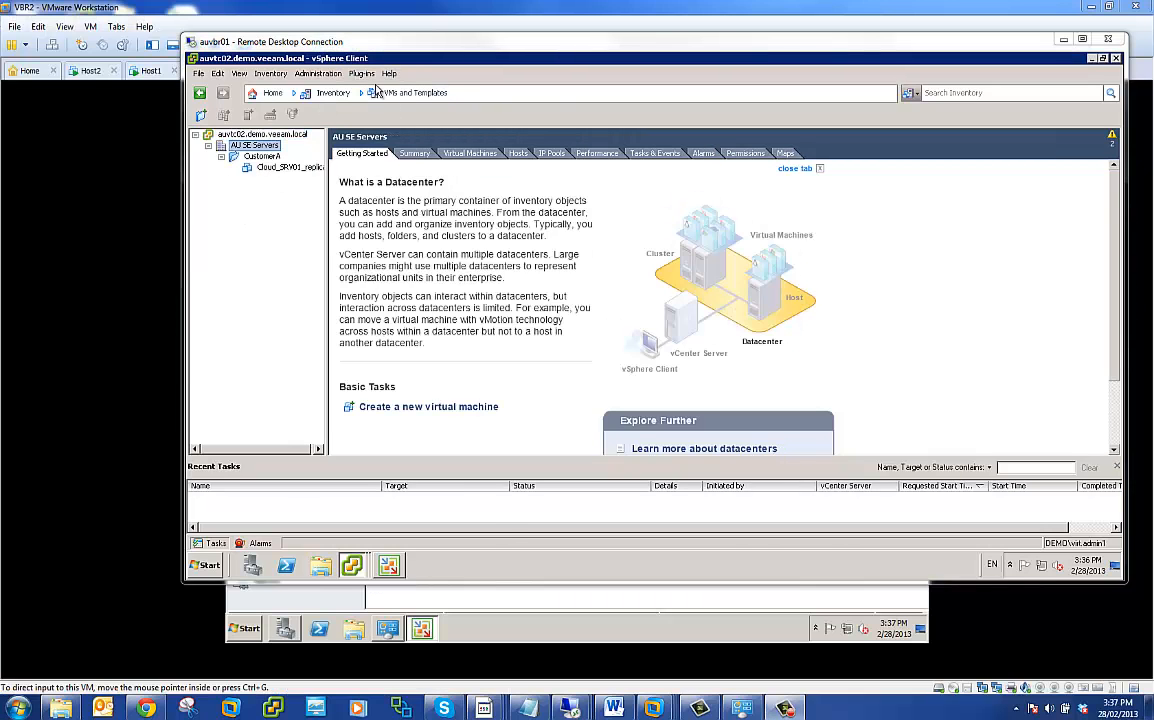
- List the virtual machines on the auesx02-ds1 datastore in the customer session, and return to the VMs and Templates inventory
left_click(307, 93)
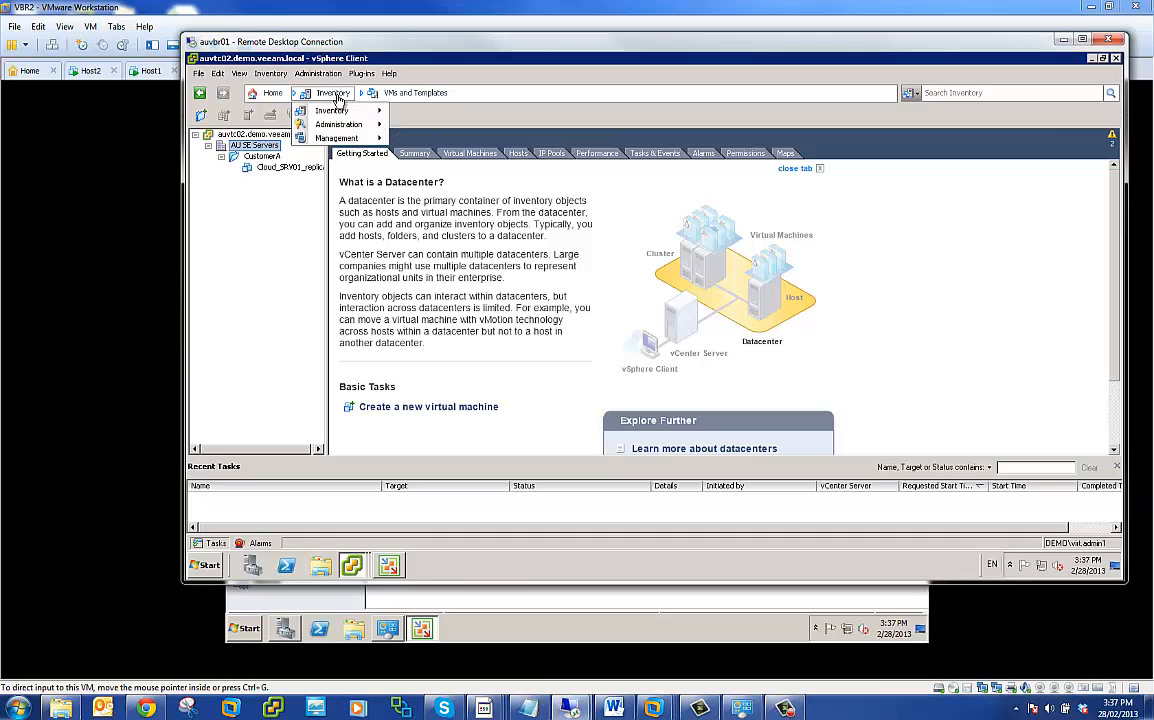
mouse_move(325, 110)
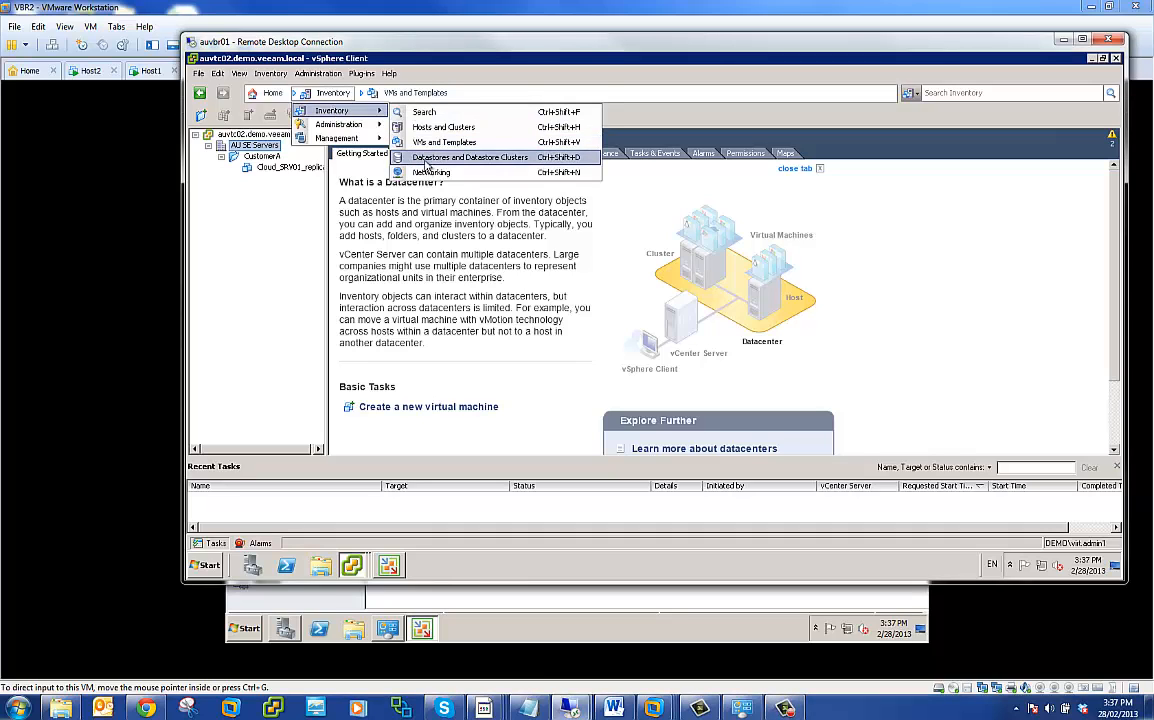
left_click(426, 158)
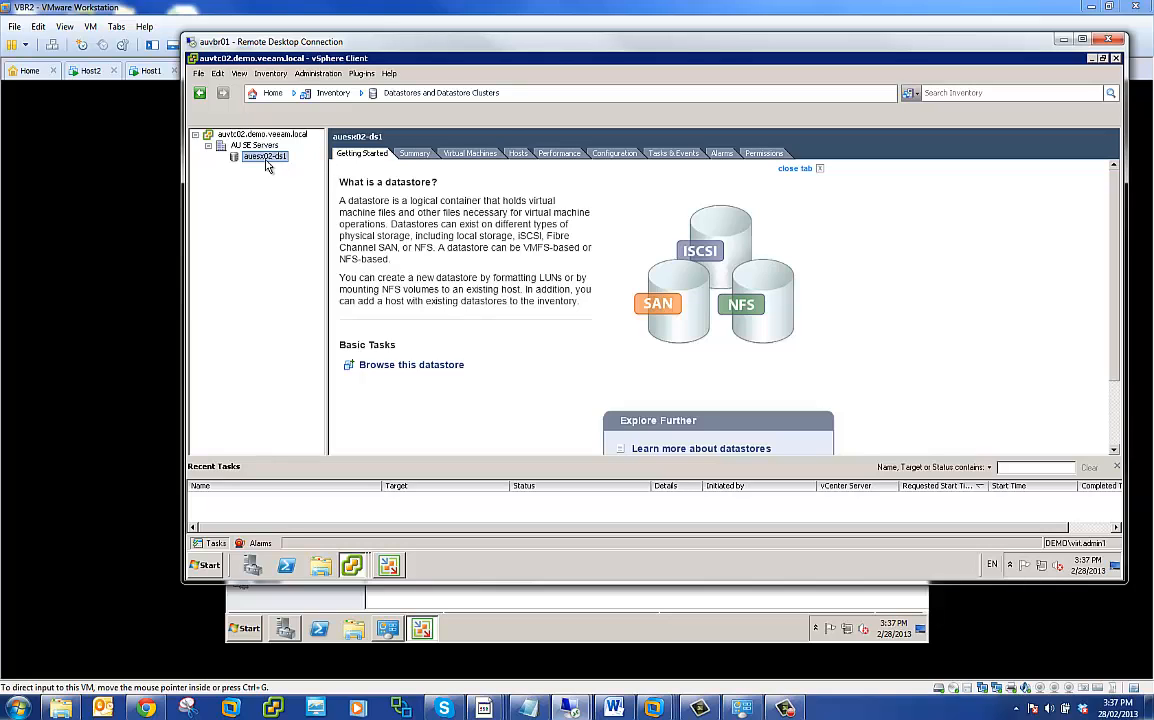
left_click(445, 153)
left_click(373, 204)
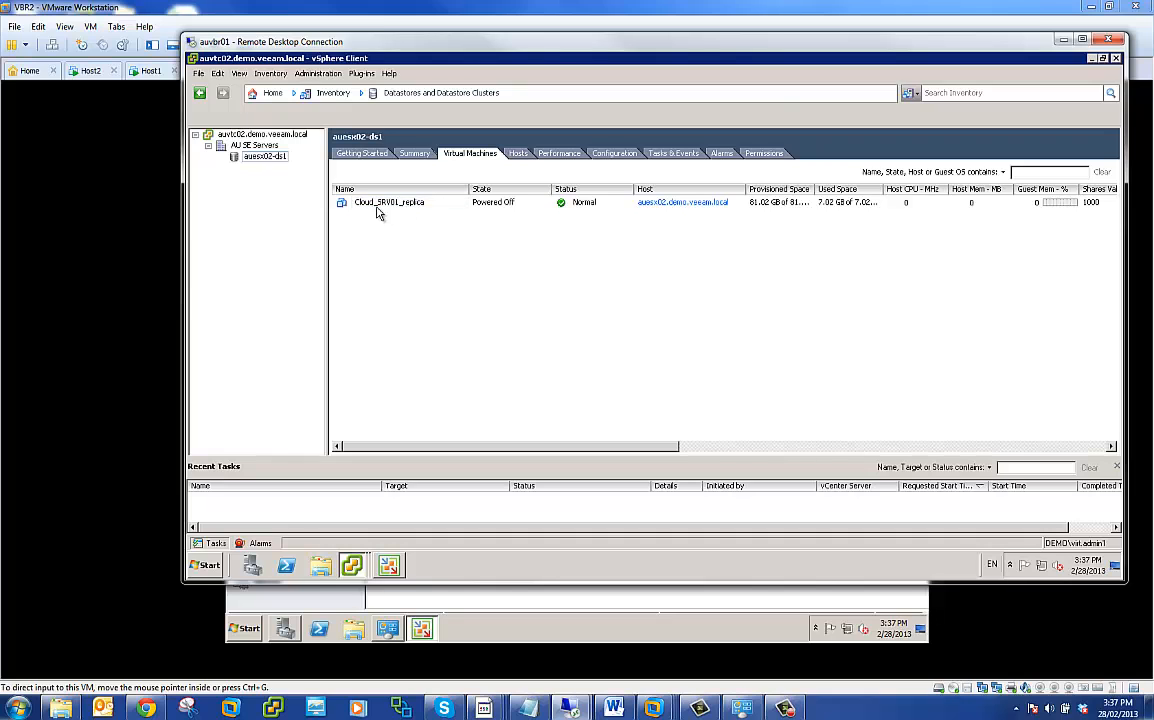
left_click(327, 104)
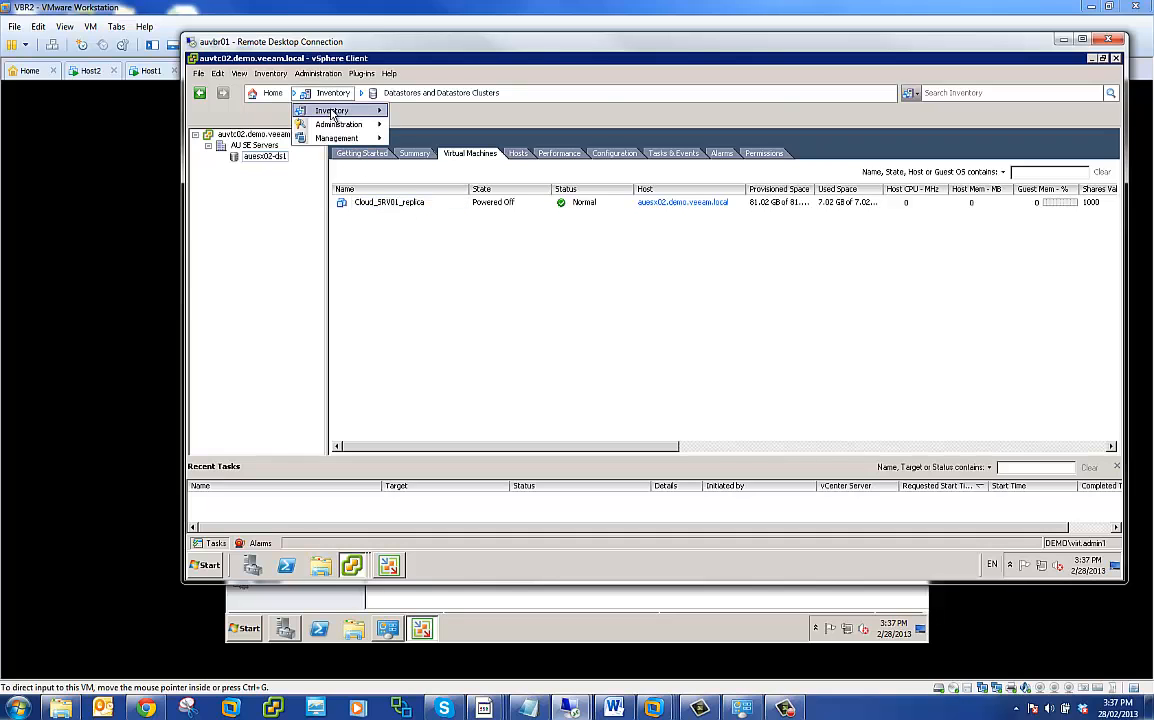
mouse_move(335, 110)
left_click(417, 146)
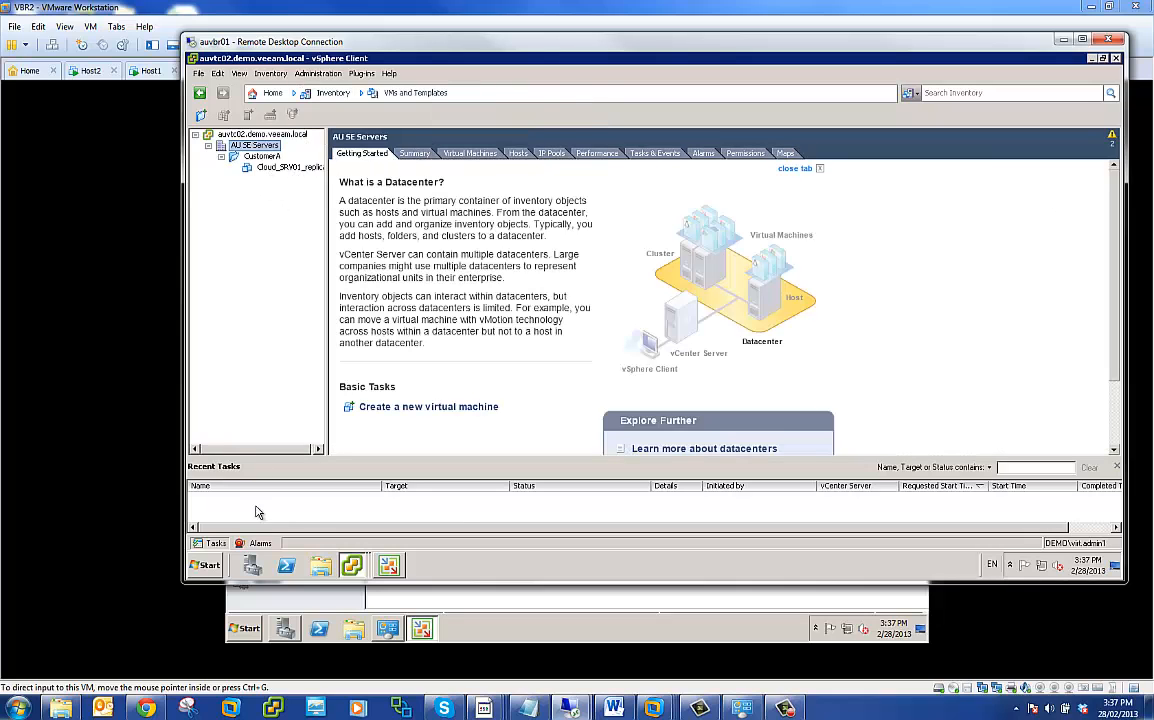
- Switch to the administrator's vSphere Client session and list the virtual machines stored on auesx02-ds1 for comparison
left_click(351, 565)
left_click(363, 500)
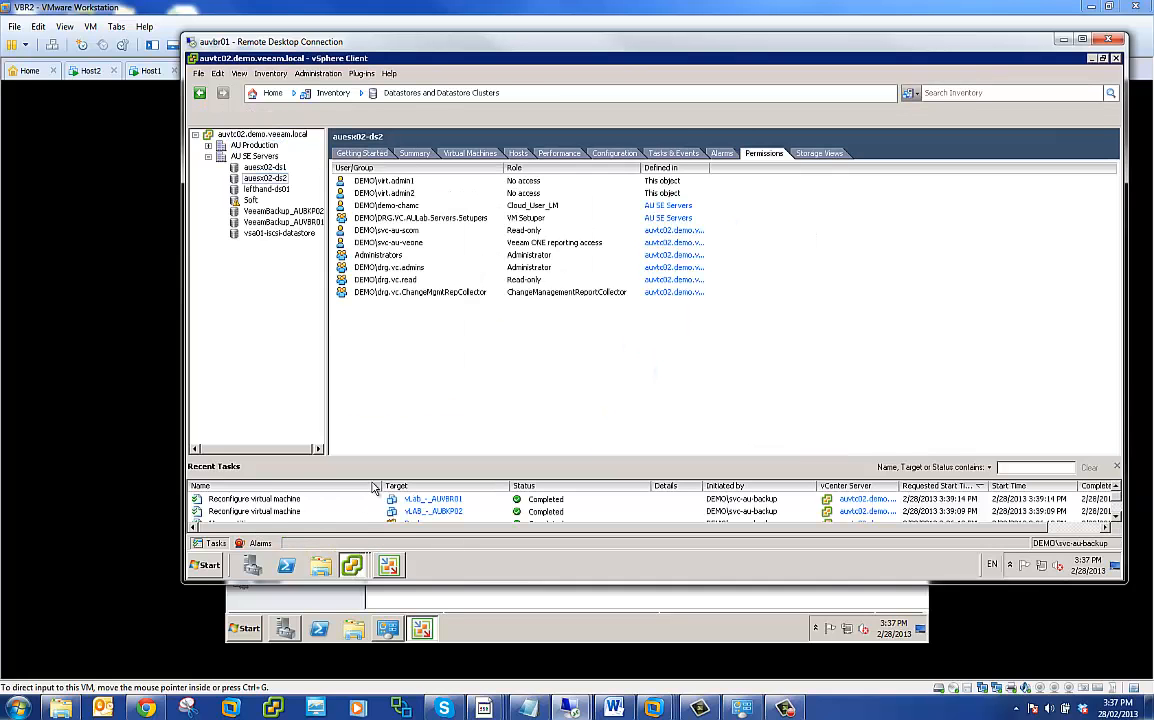
left_click(455, 153)
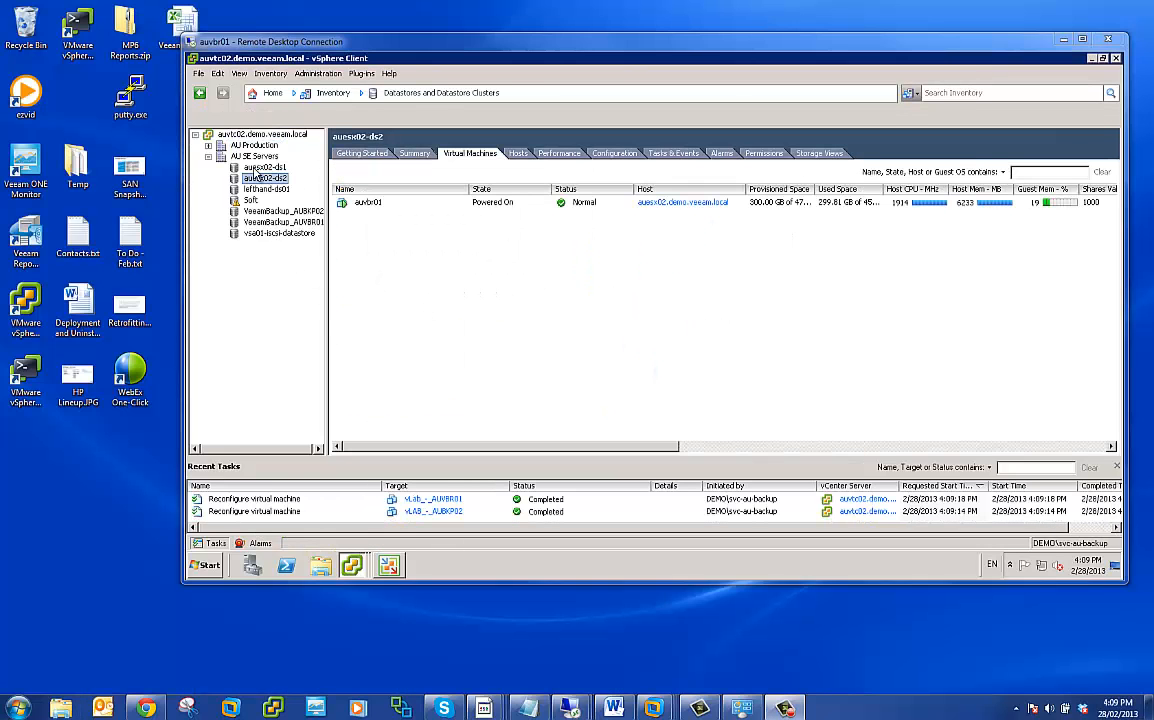
left_click(265, 167)
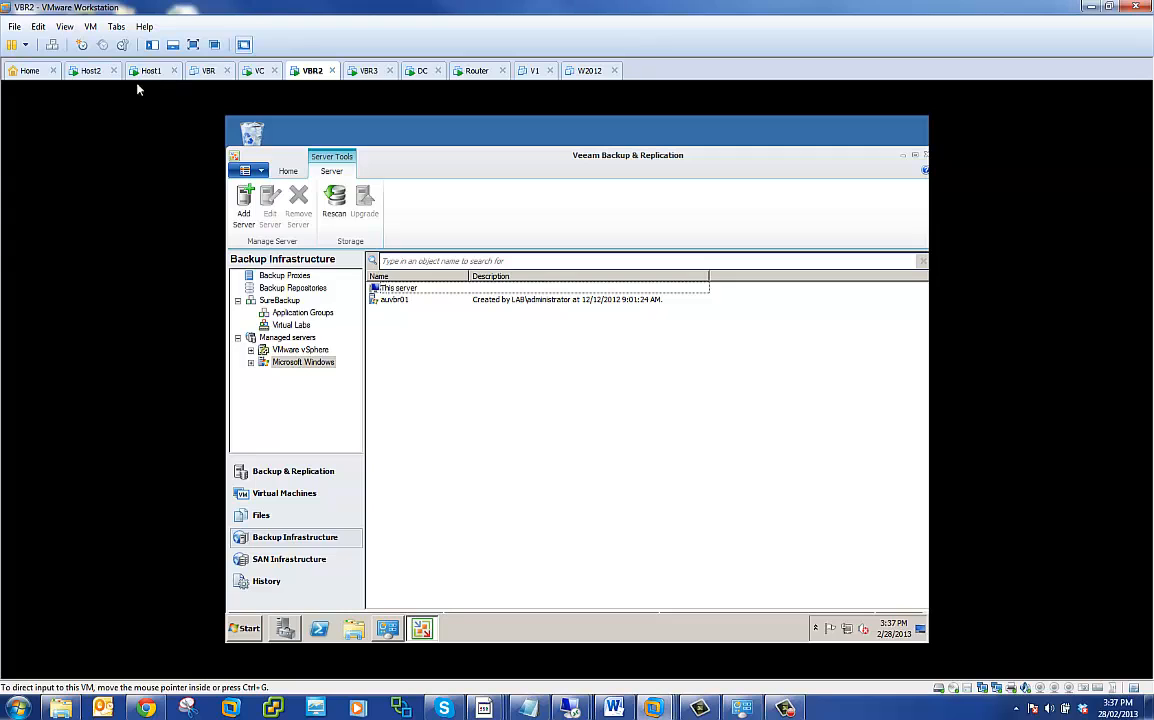
- Expand the VMware vSphere managed servers on VBR2 and show the hosts of the VC and auvtc02 vCenter servers
left_click(266, 364)
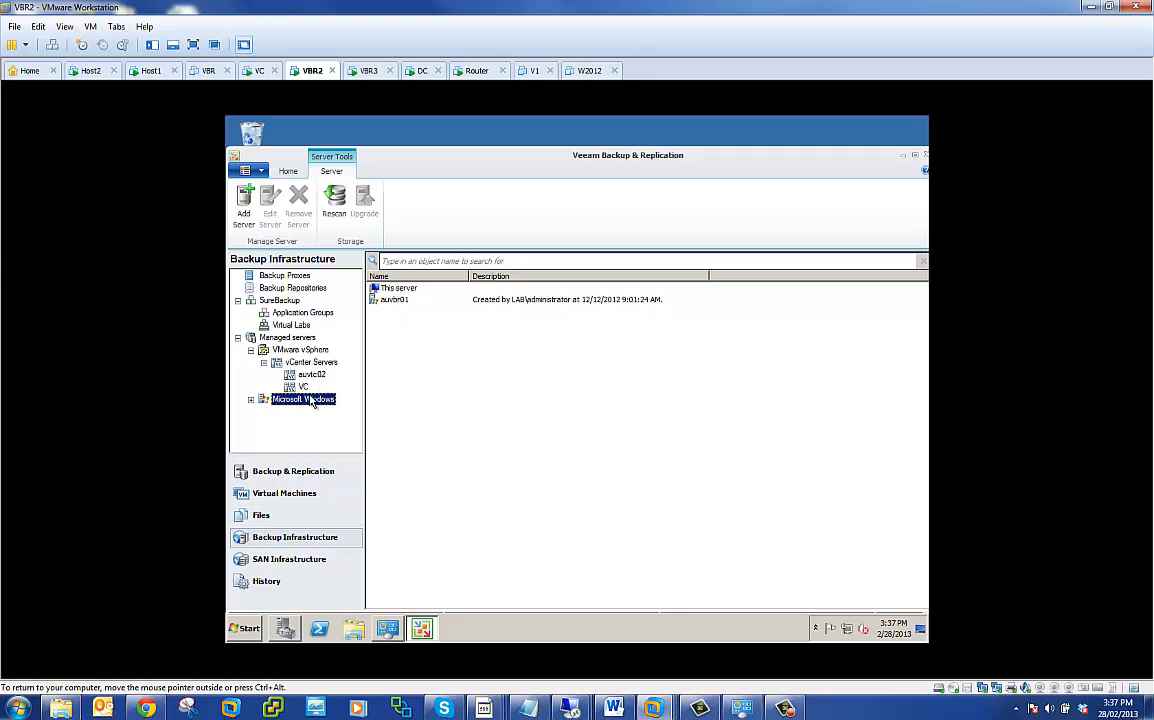
left_click(298, 385)
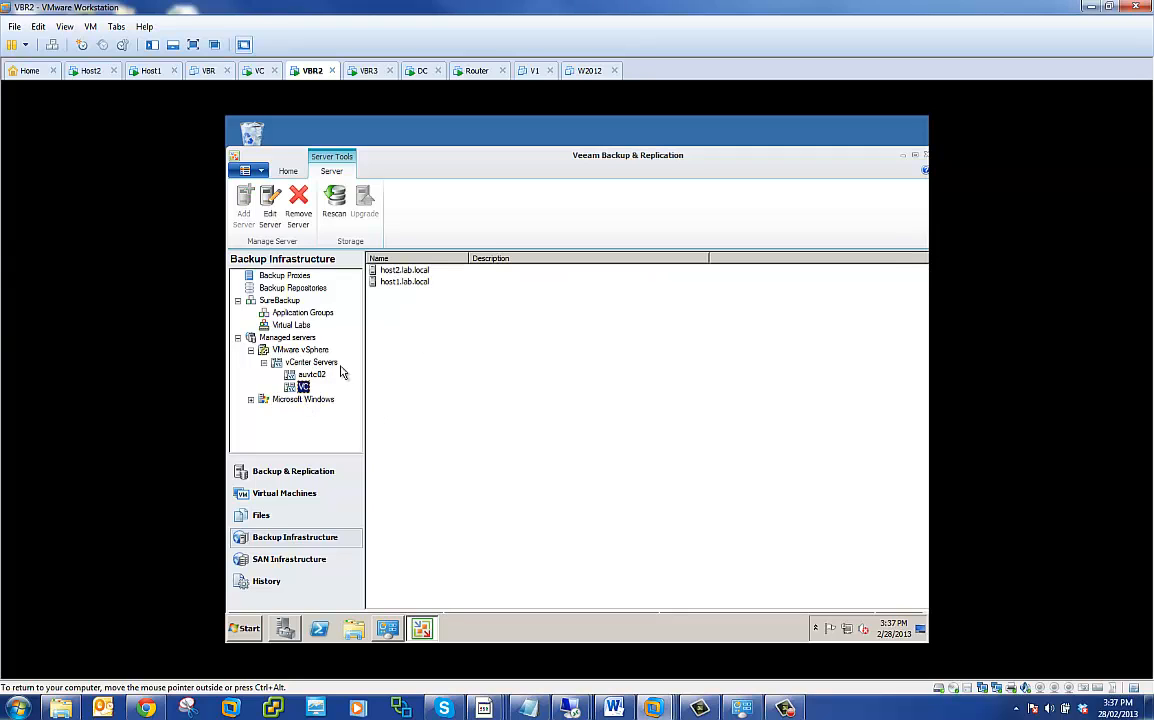
left_click(311, 374)
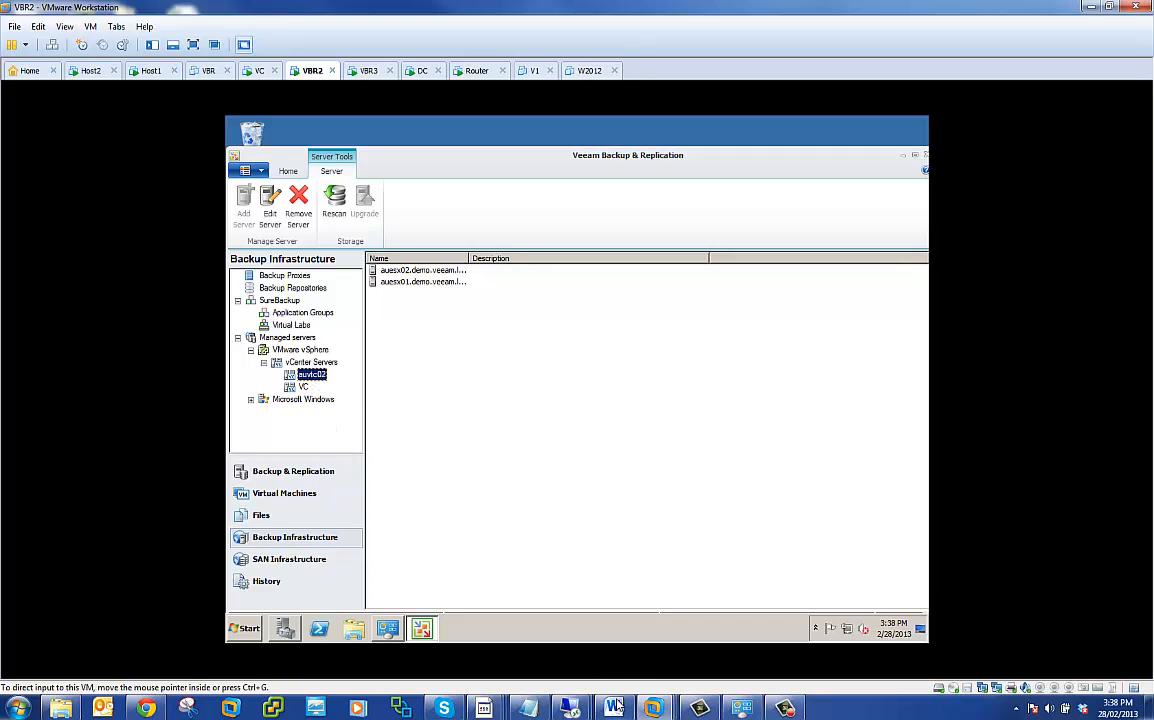
- Switch to the Process for Cloud Deployment document in Word and highlight the VPN creation item under Customer Setup
left_click(570, 708)
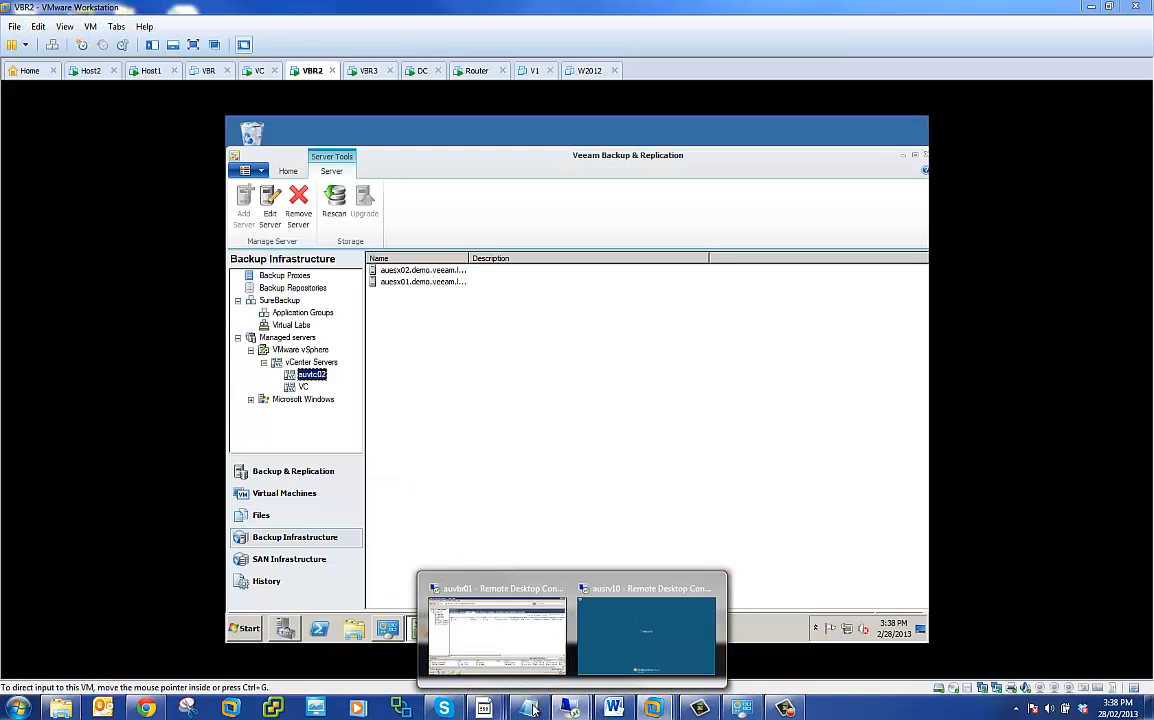
left_click(613, 708)
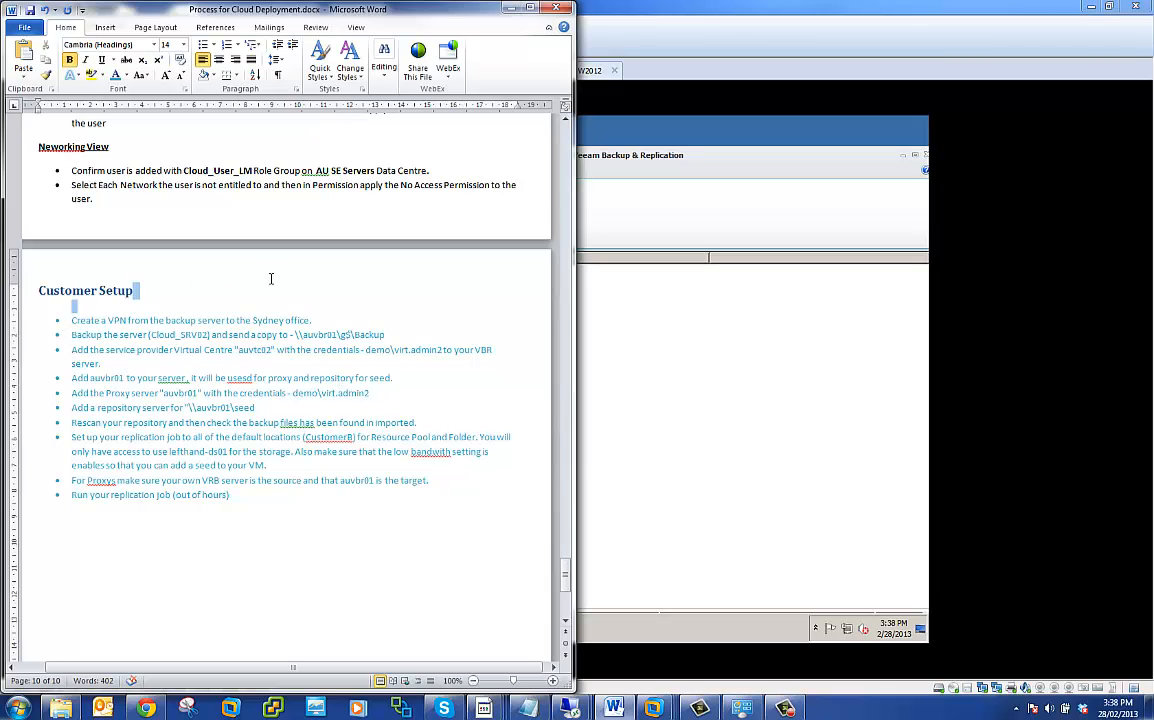
triple_click(300, 320)
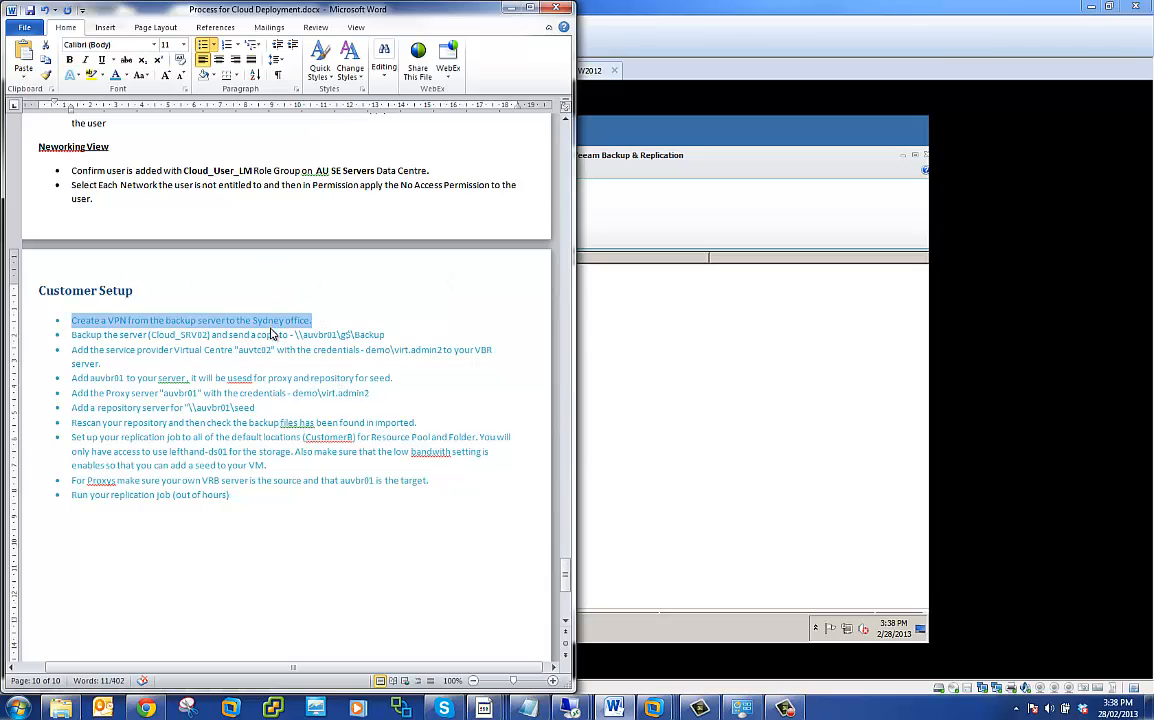
- Go back to the VBR2 machine, show its VPN connection in Network Connections, and minimize that window
left_click(670, 517)
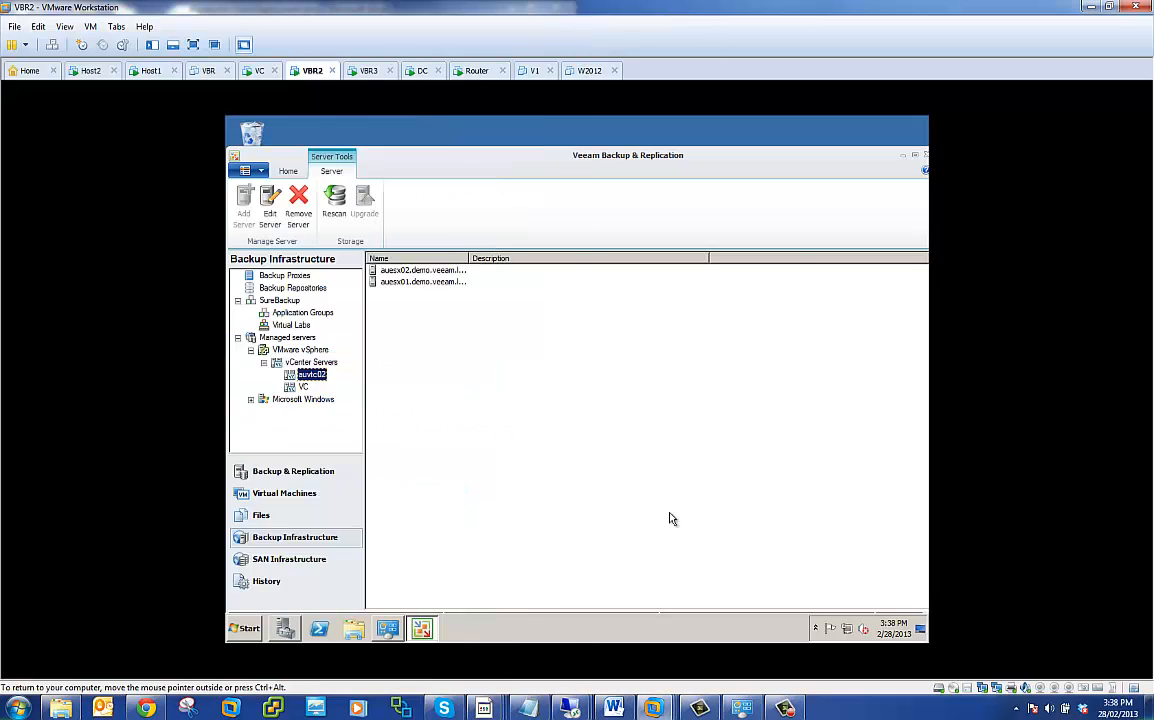
left_click(251, 630)
left_click(384, 629)
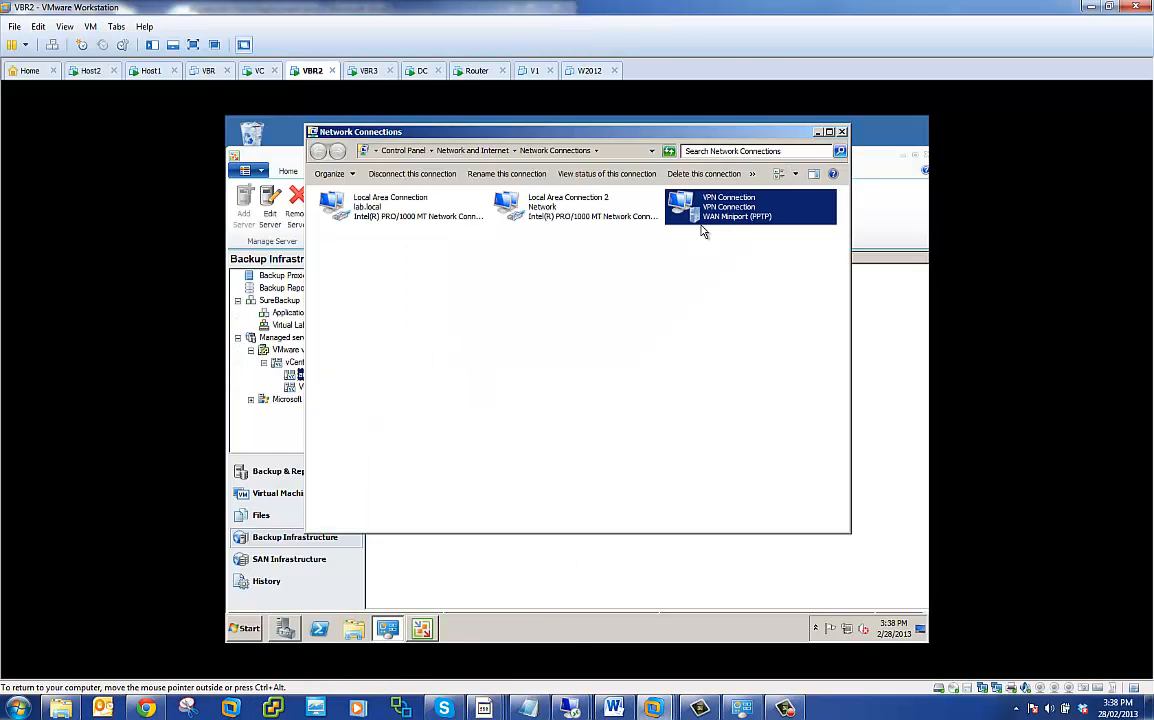
left_click(818, 132)
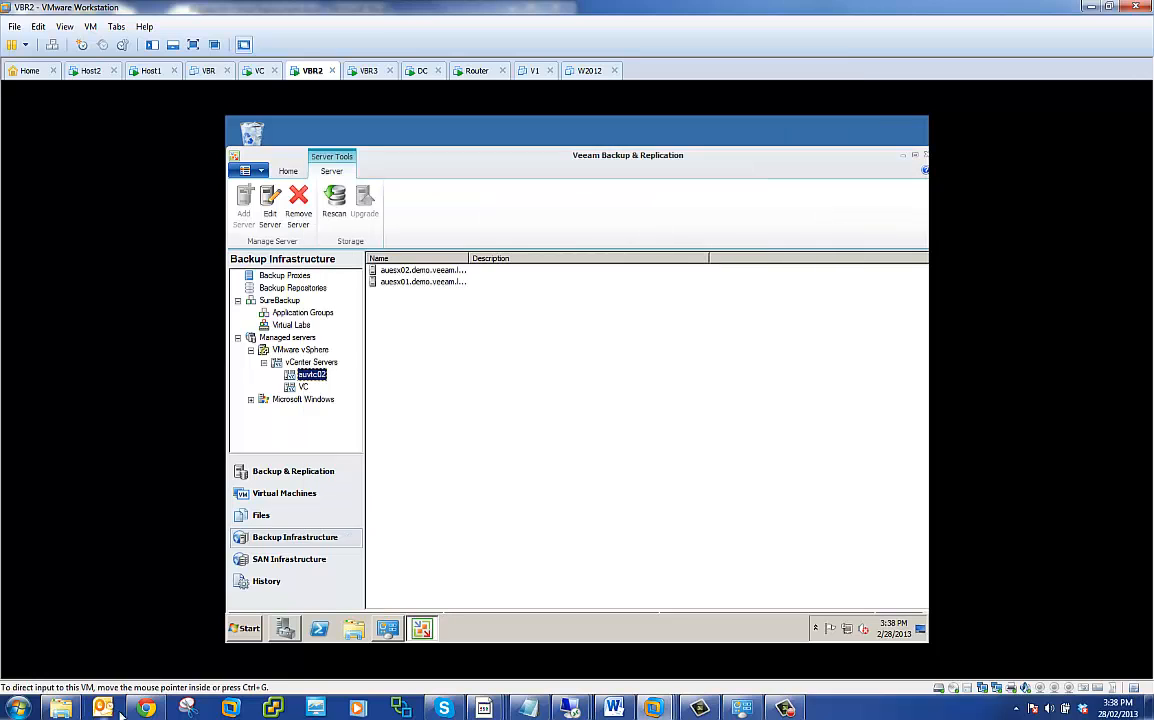
- Highlight the \\auvbr01\g$\Backup path and the item on adding auvbr01 as proxy and seed repository in the Word document
left_click(614, 708)
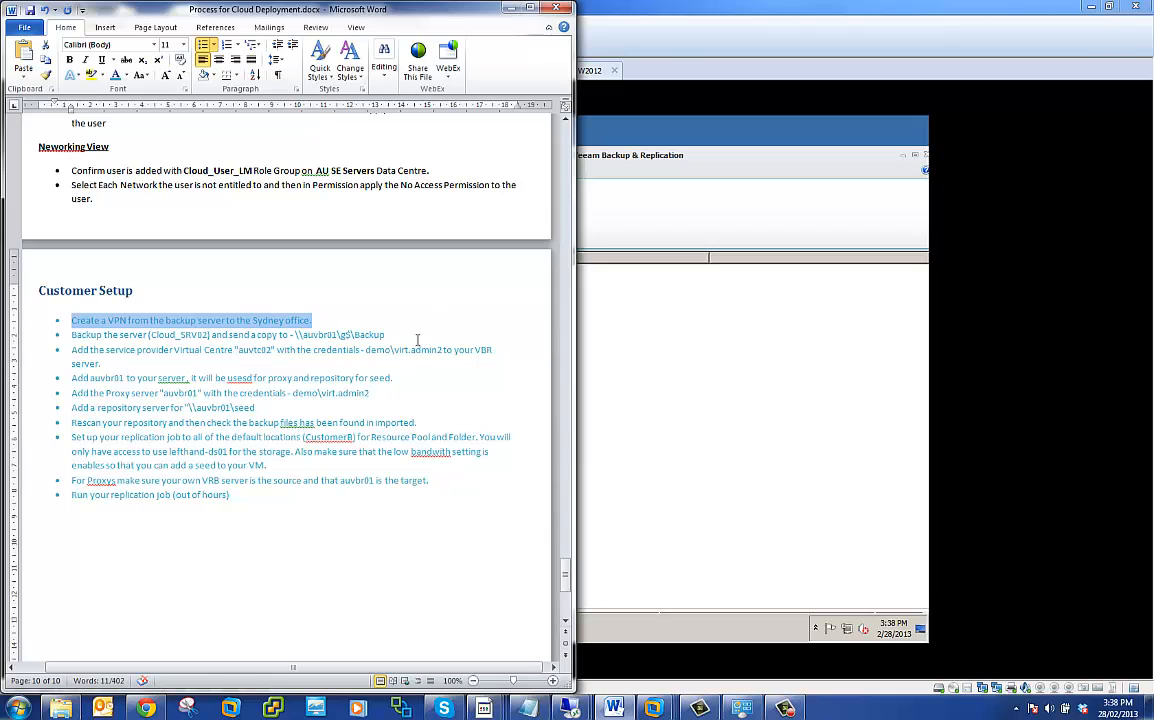
left_click_drag(391, 337, 293, 337)
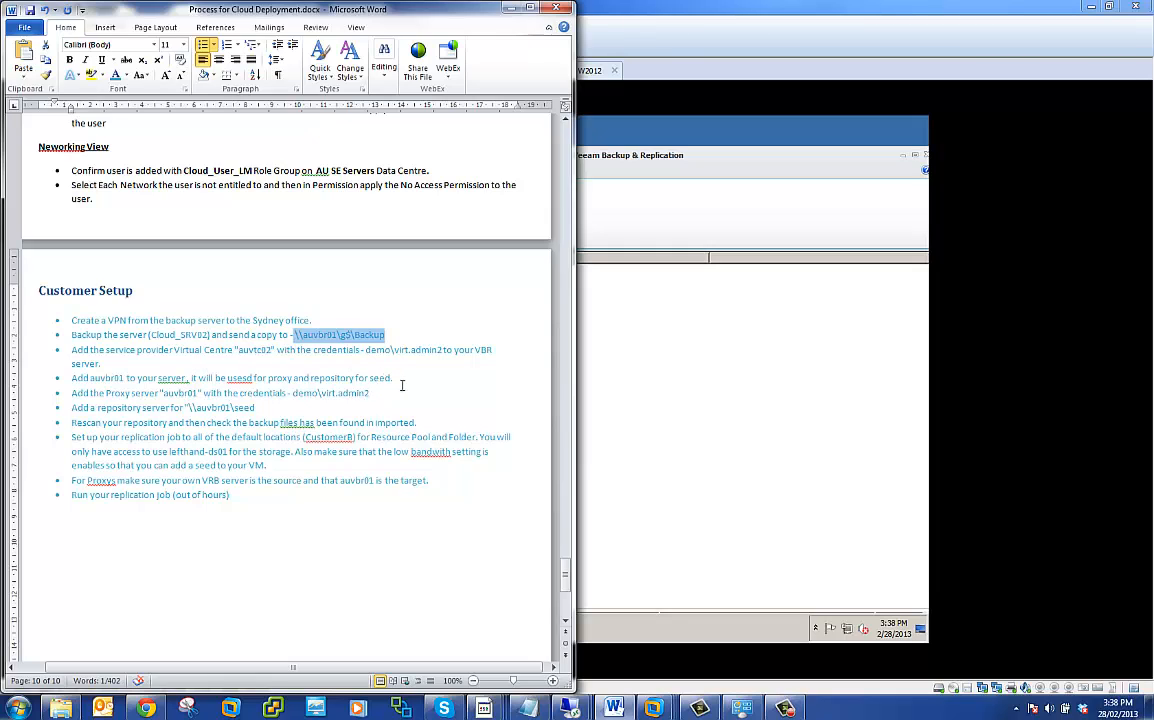
left_click_drag(406, 381, 69, 380)
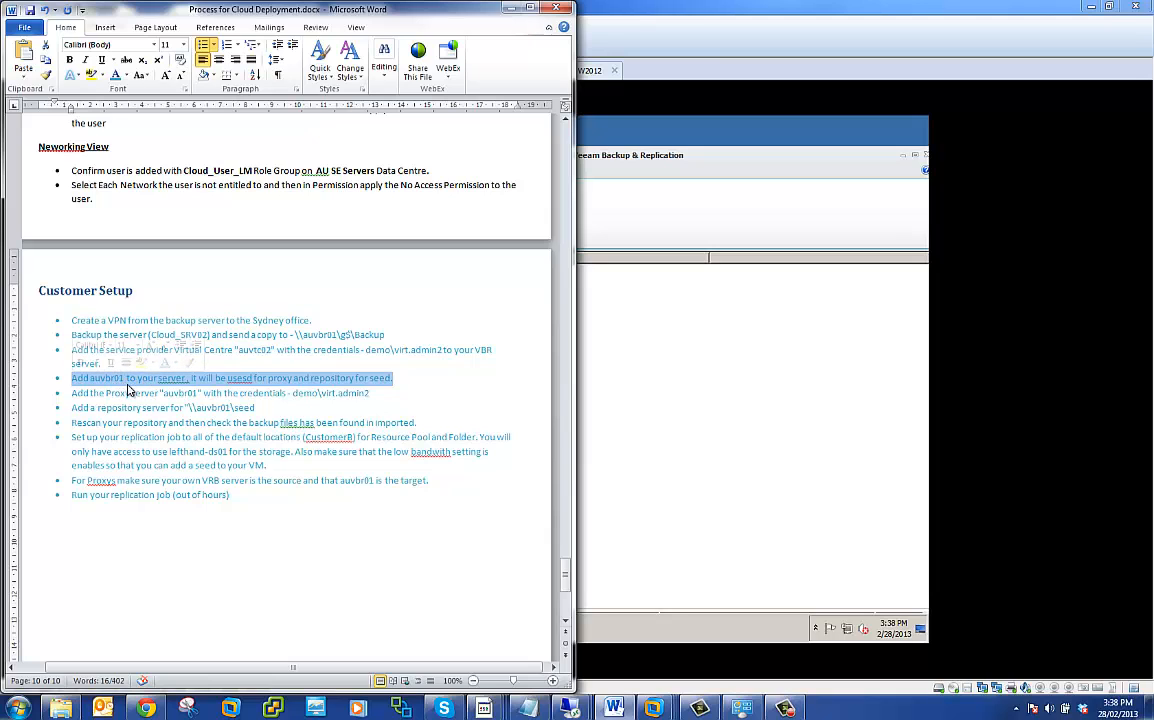
- Return to VBR2 and browse the virtual machines of auvtc02 down to the CustomerA resource pool and the auesx02 host
left_click(709, 403)
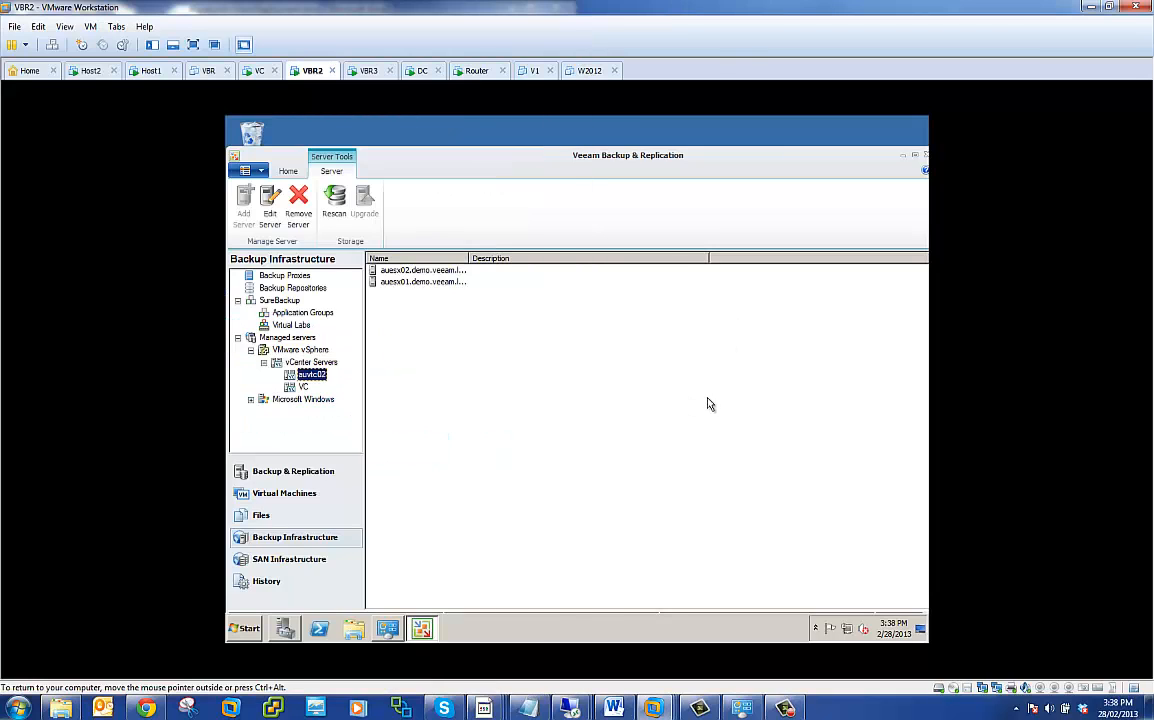
left_click(285, 492)
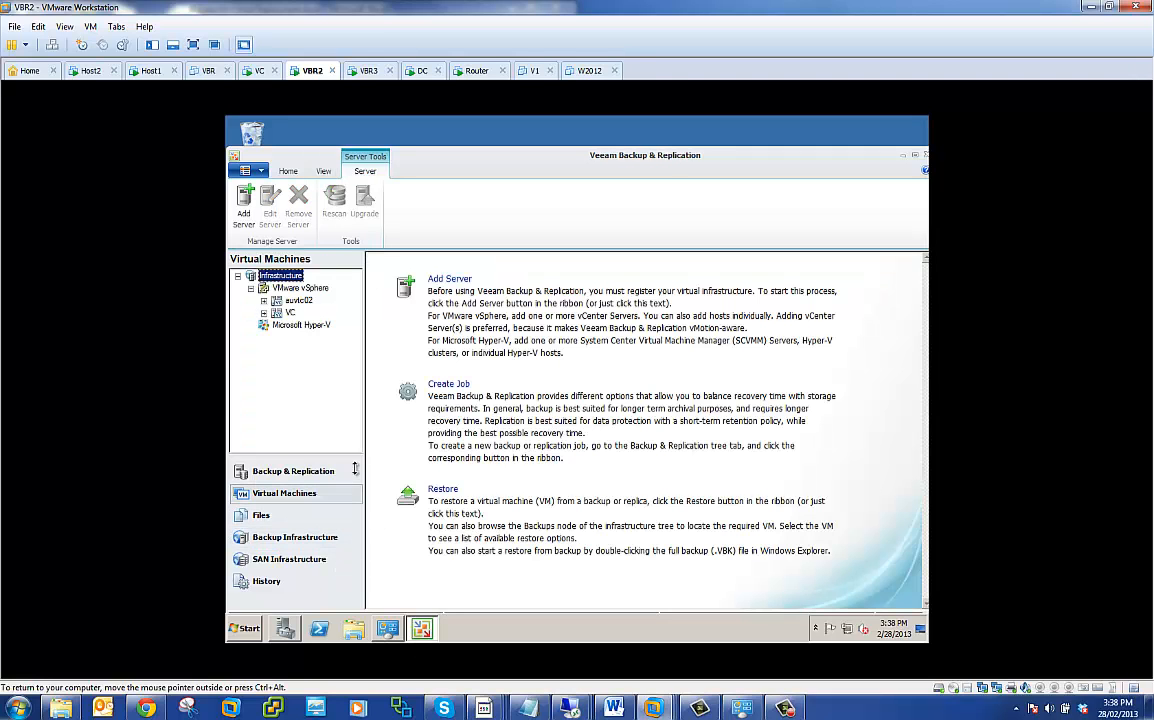
left_click(264, 302)
left_click(277, 313)
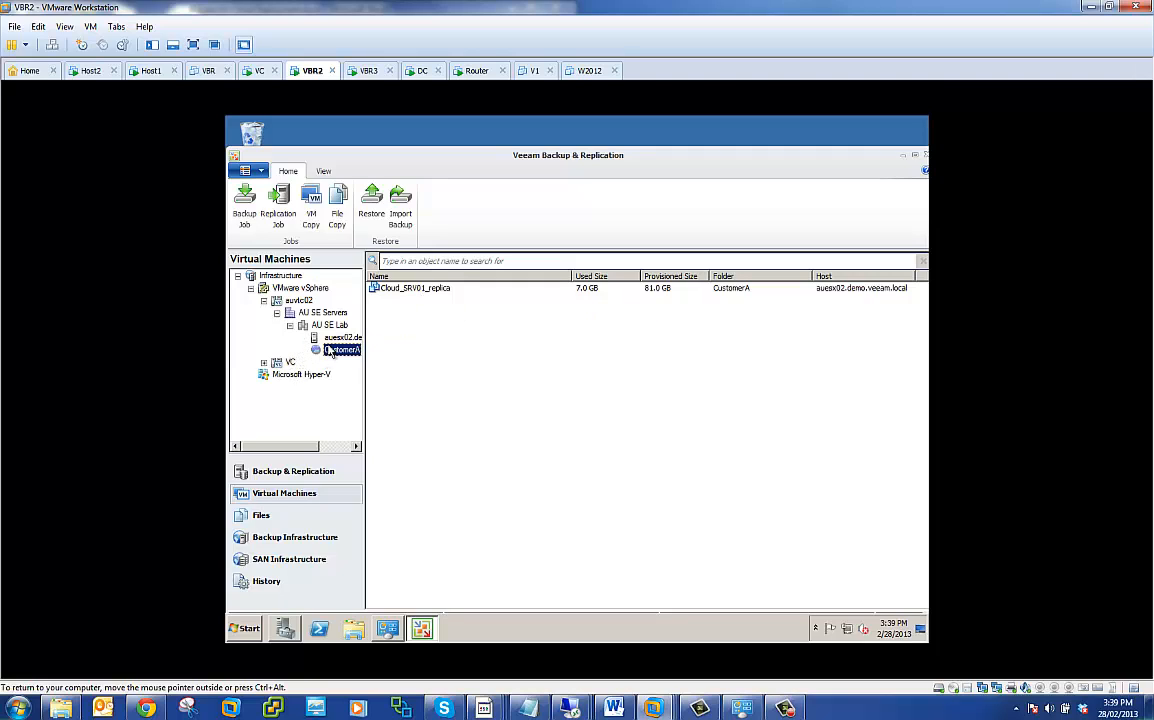
left_click(338, 338)
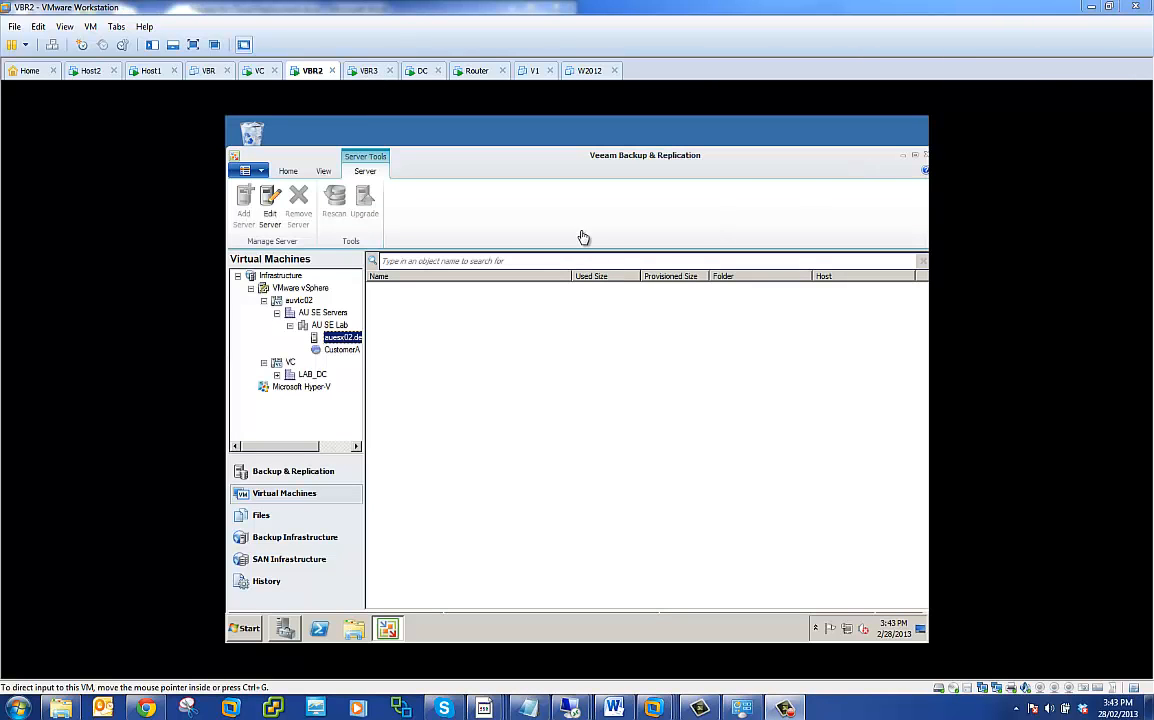
- Switch to the VBR3 machine, restore Veeam Backup & Replication, and show the hosts of the auvtc02 vCenter server
left_click(369, 71)
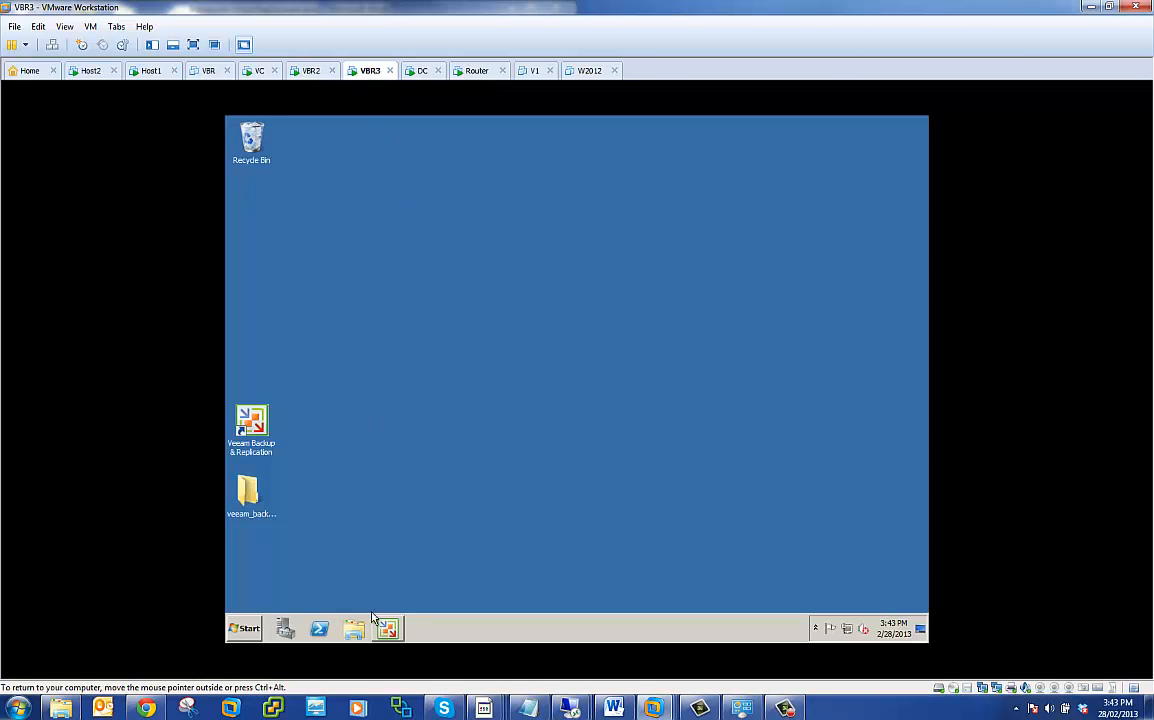
left_click(390, 630)
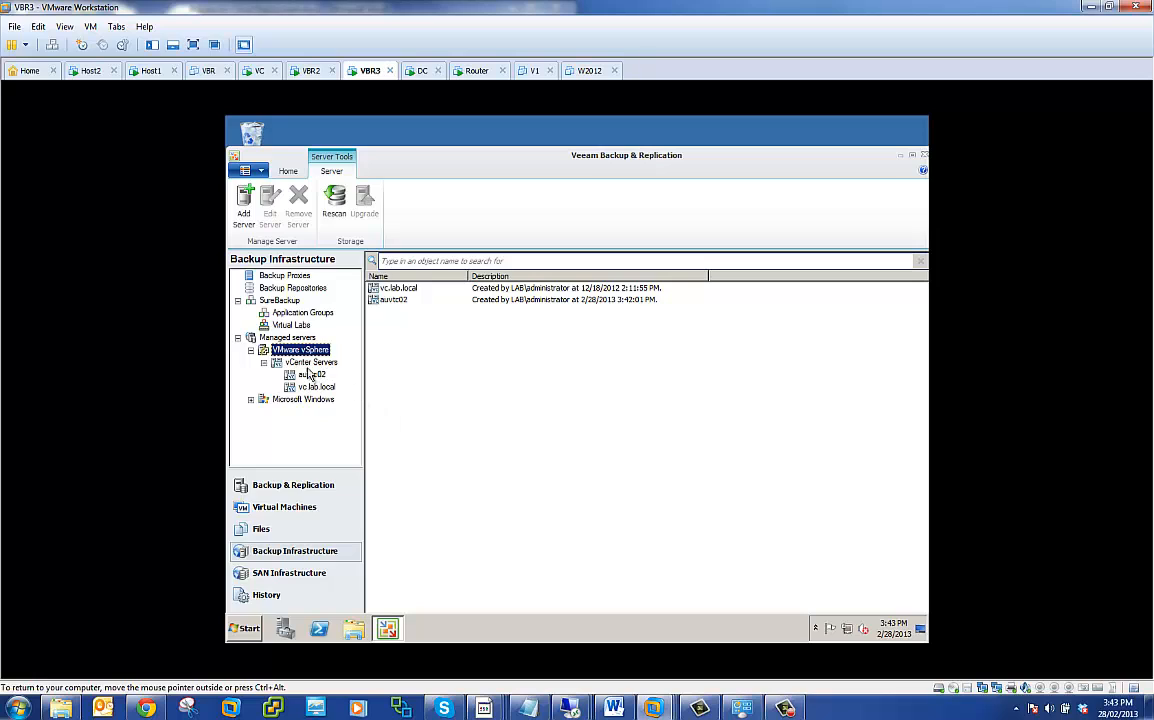
left_click(311, 377)
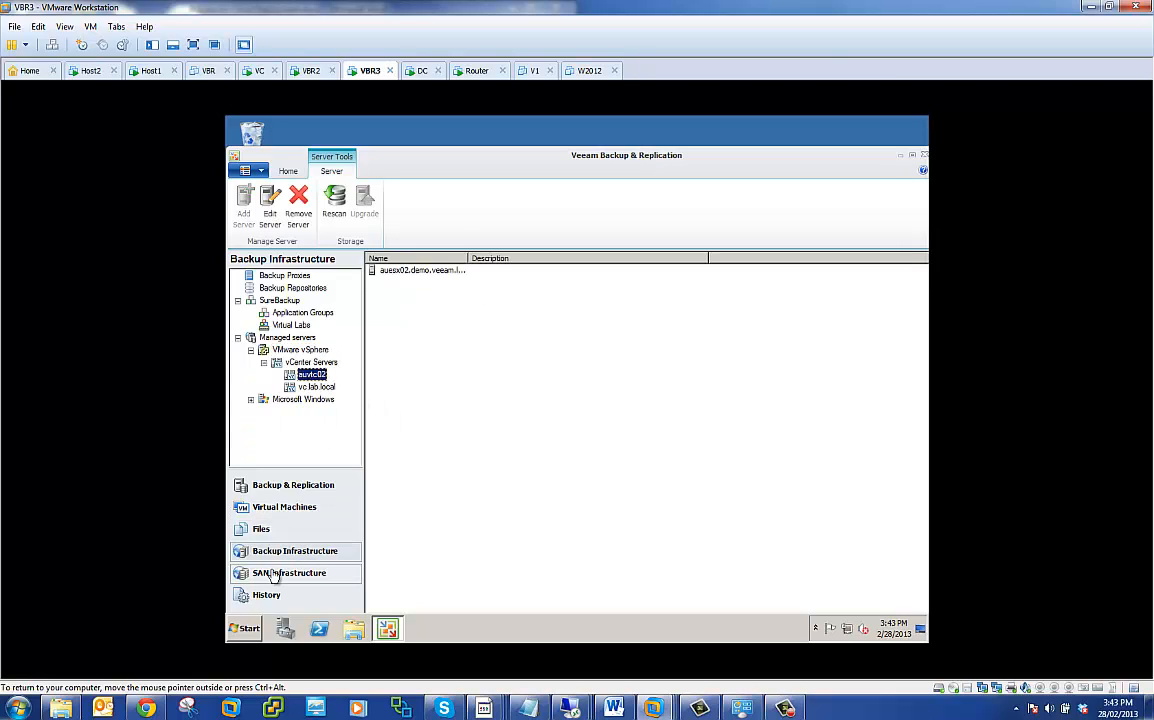
- In VBR3's virtual machines view, expand auvtc02 through AU SE Servers and AU SE Lab and show the CustomerB resource pool
left_click(286, 507)
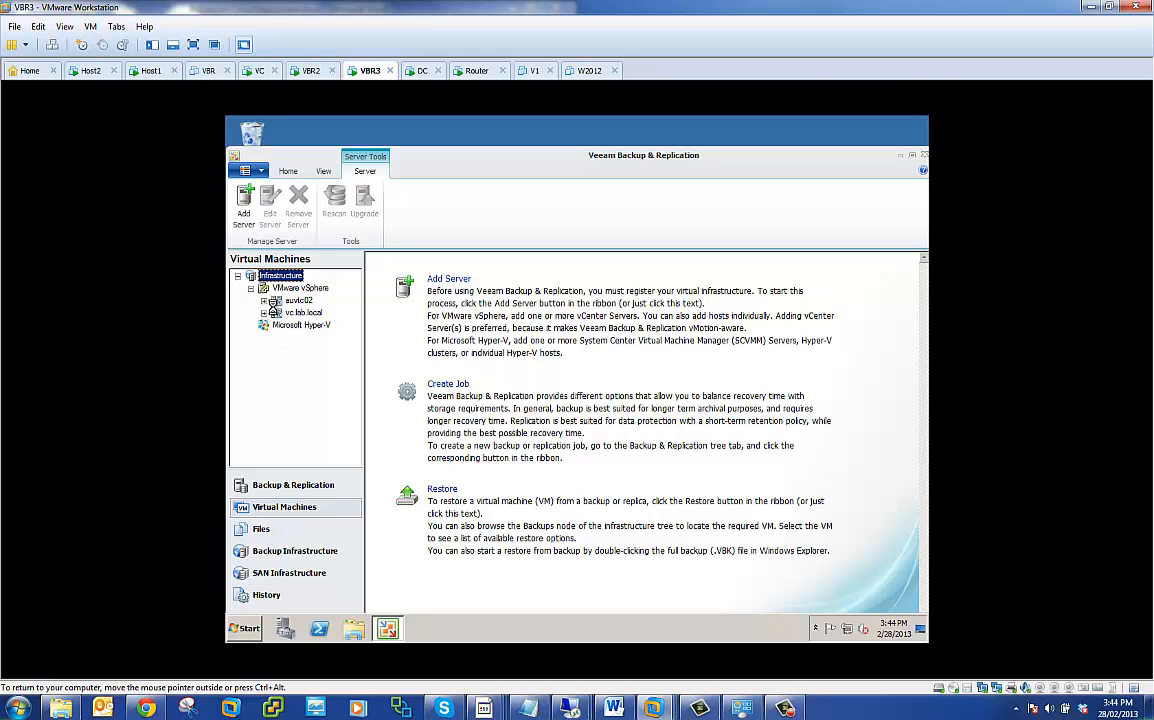
left_click(264, 301)
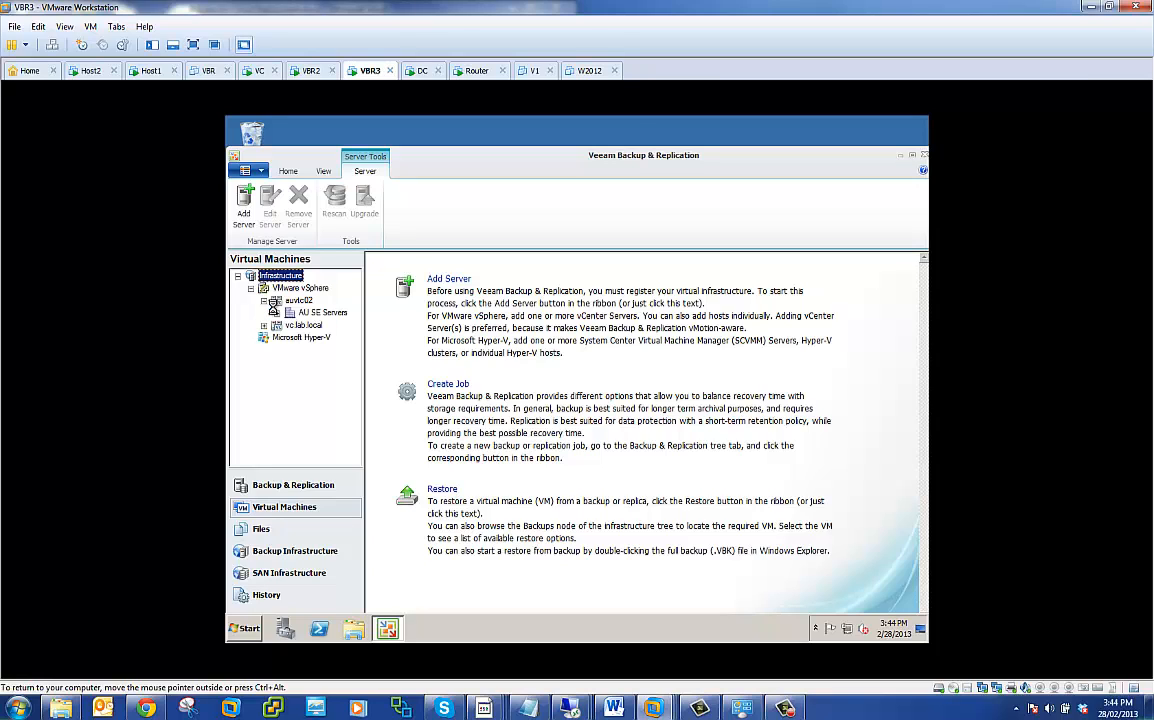
left_click(277, 313)
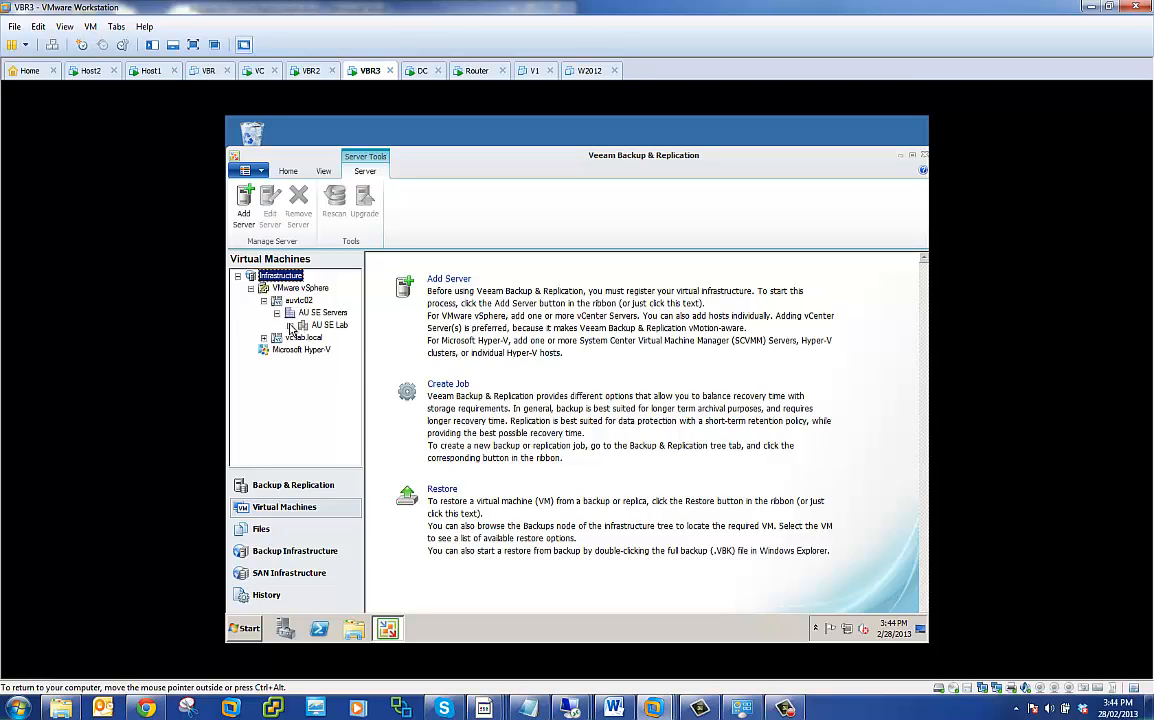
left_click(289, 325)
left_click(341, 349)
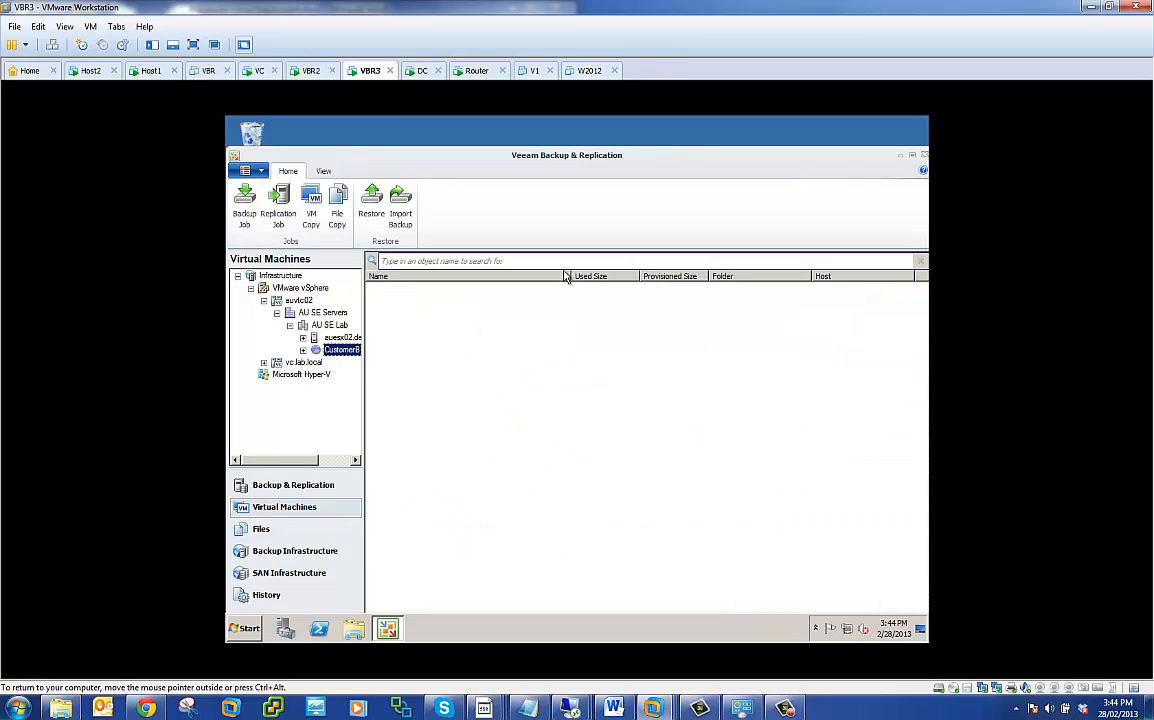
- Go back to VBR2 and open the Cloud_SRV01 replication job for editing at its Destination settings
left_click(310, 70)
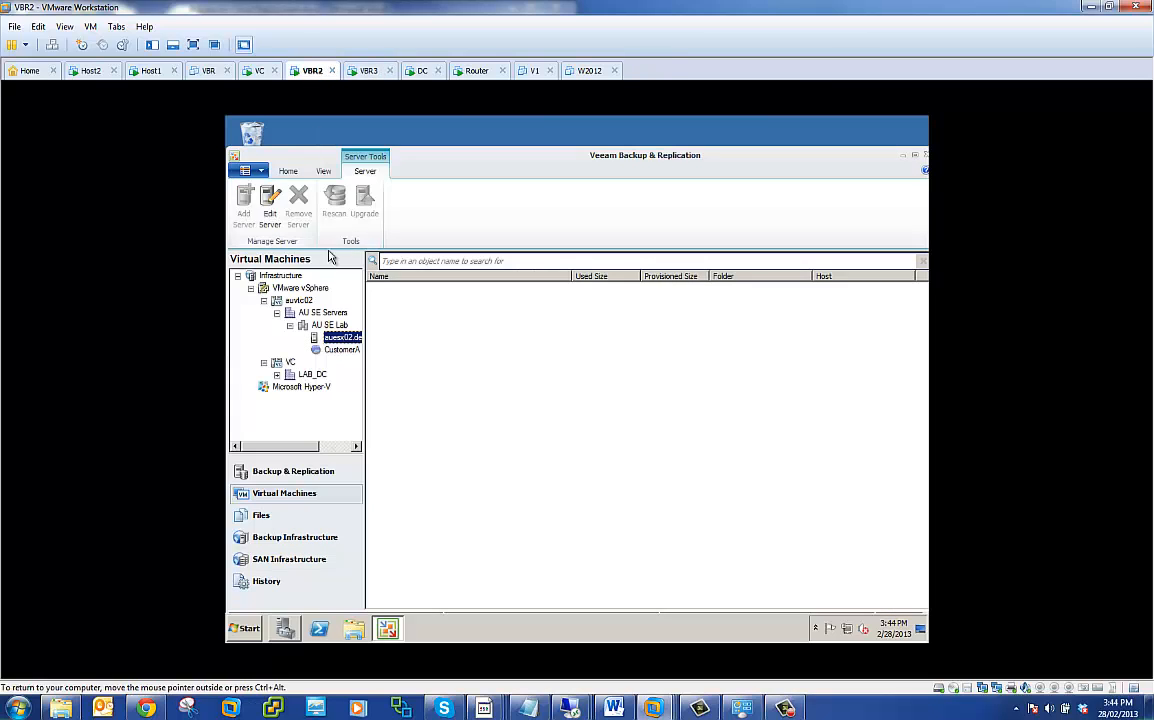
left_click(240, 474)
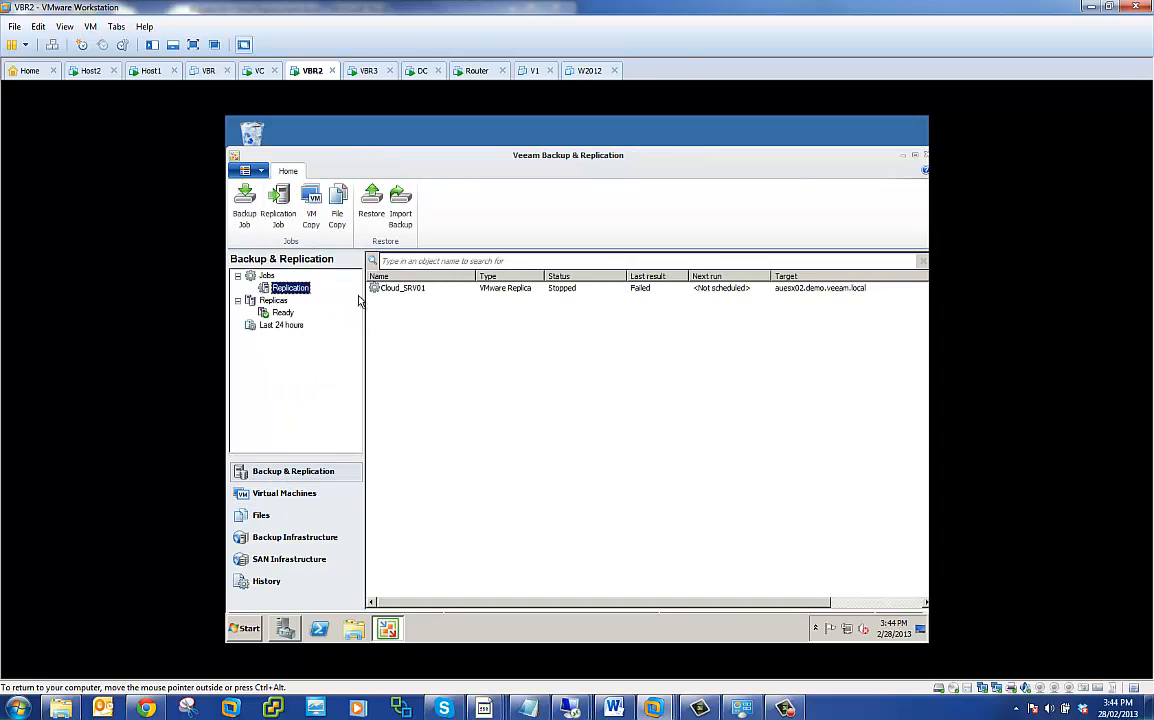
right_click(390, 290)
left_click(410, 430)
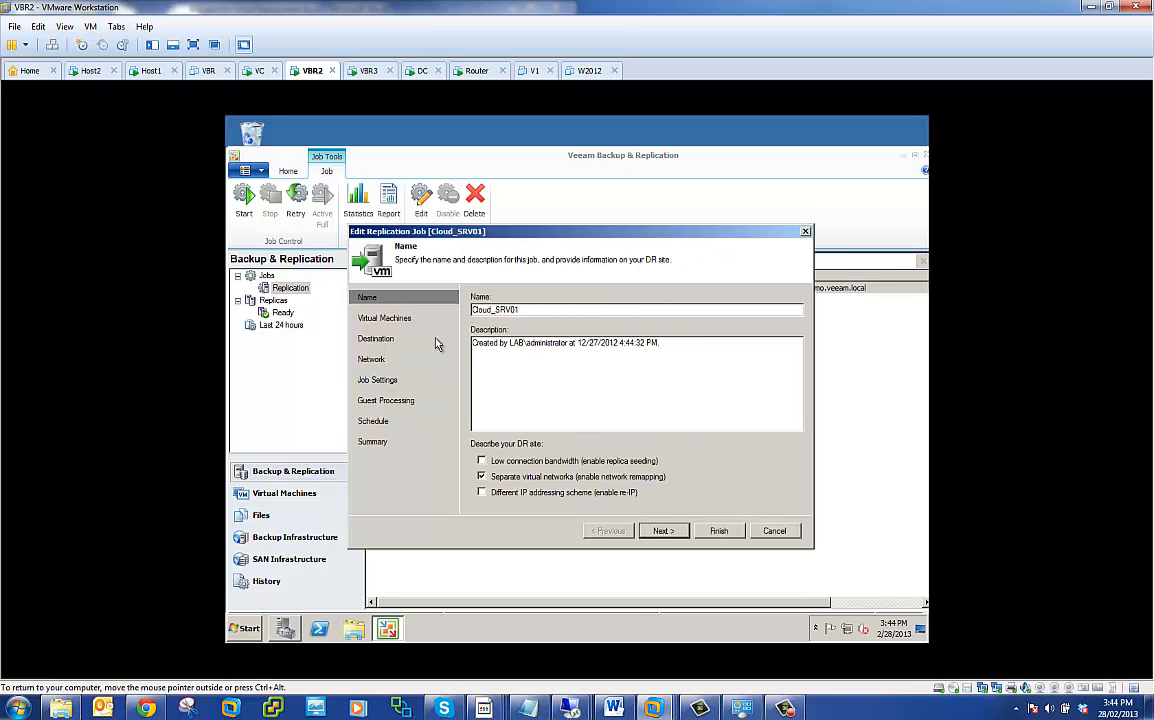
left_click(376, 338)
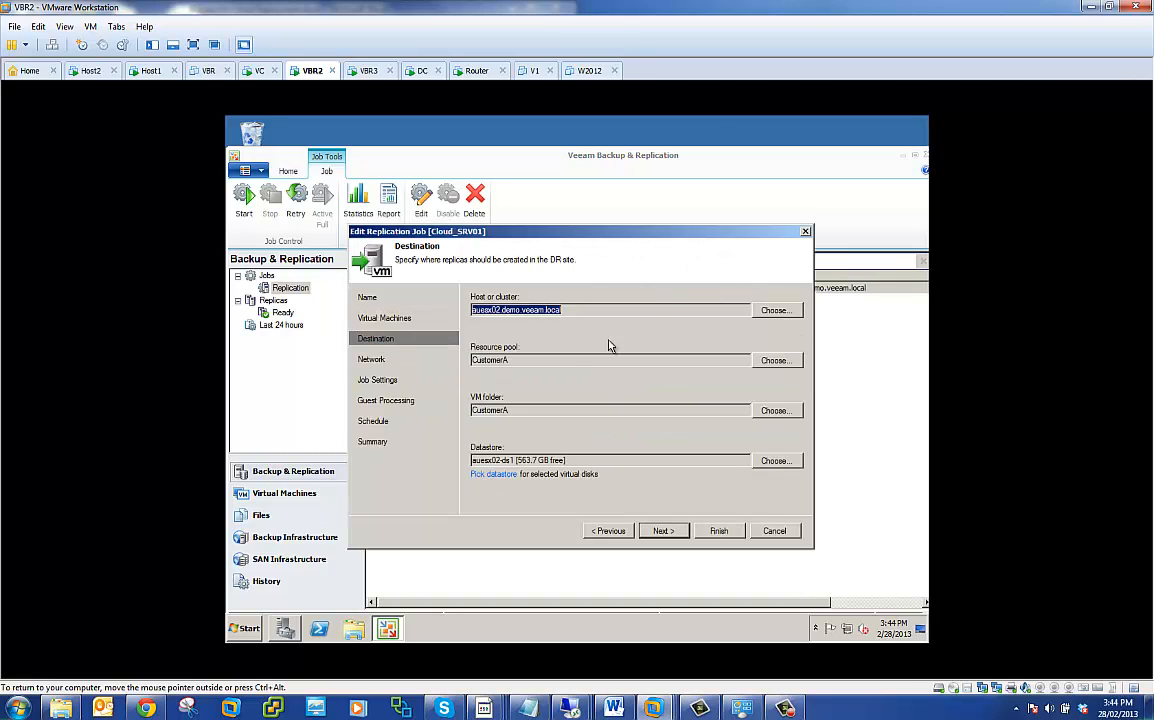
- Browse the destination hosts under auvtc02 down to the AU SE Lab cluster, then dismiss the selection
left_click(775, 310)
left_click(474, 289)
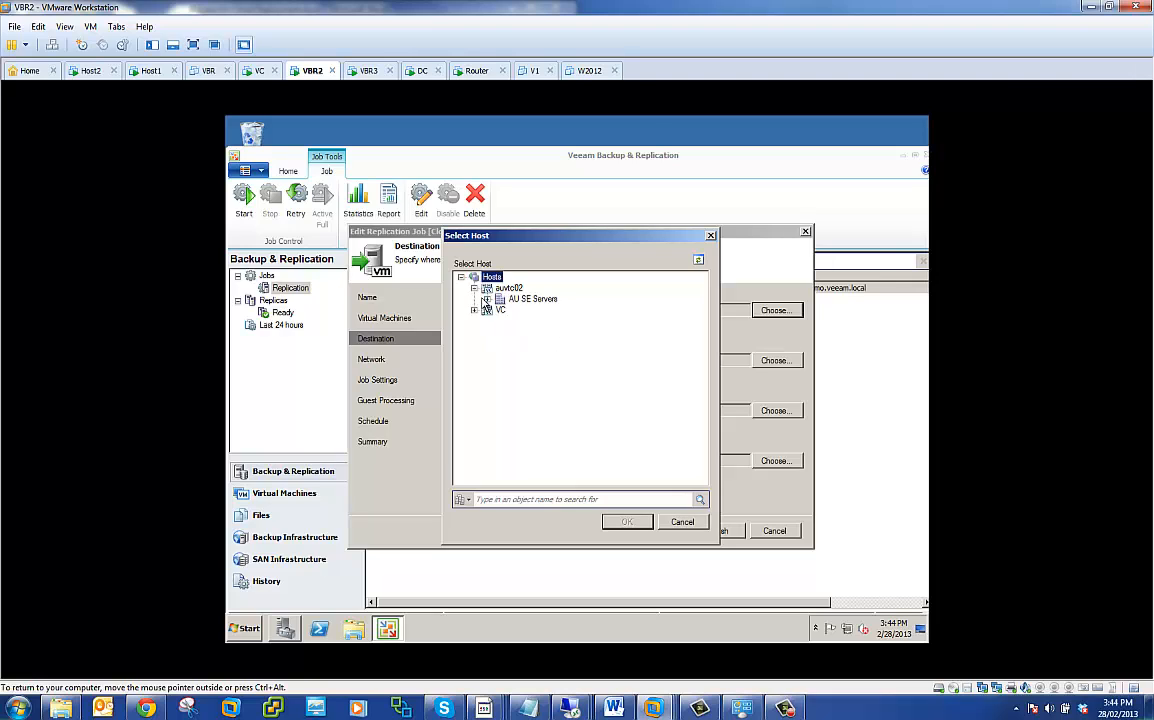
left_click(487, 299)
left_click(500, 310)
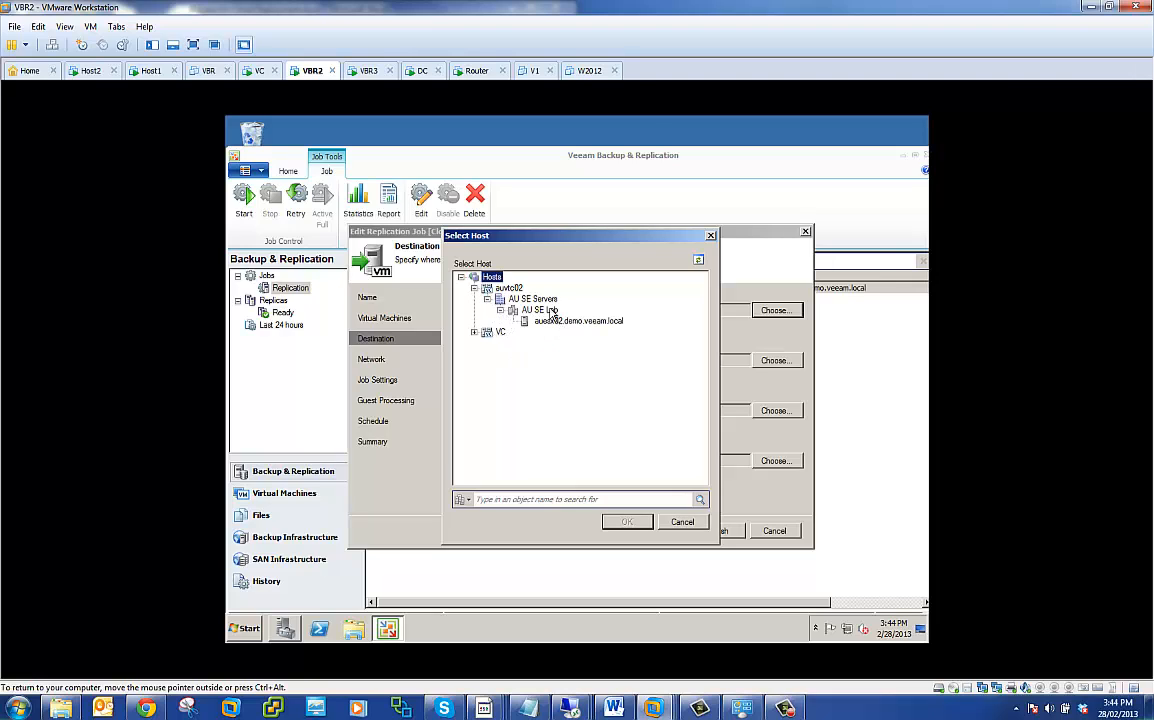
left_click(682, 521)
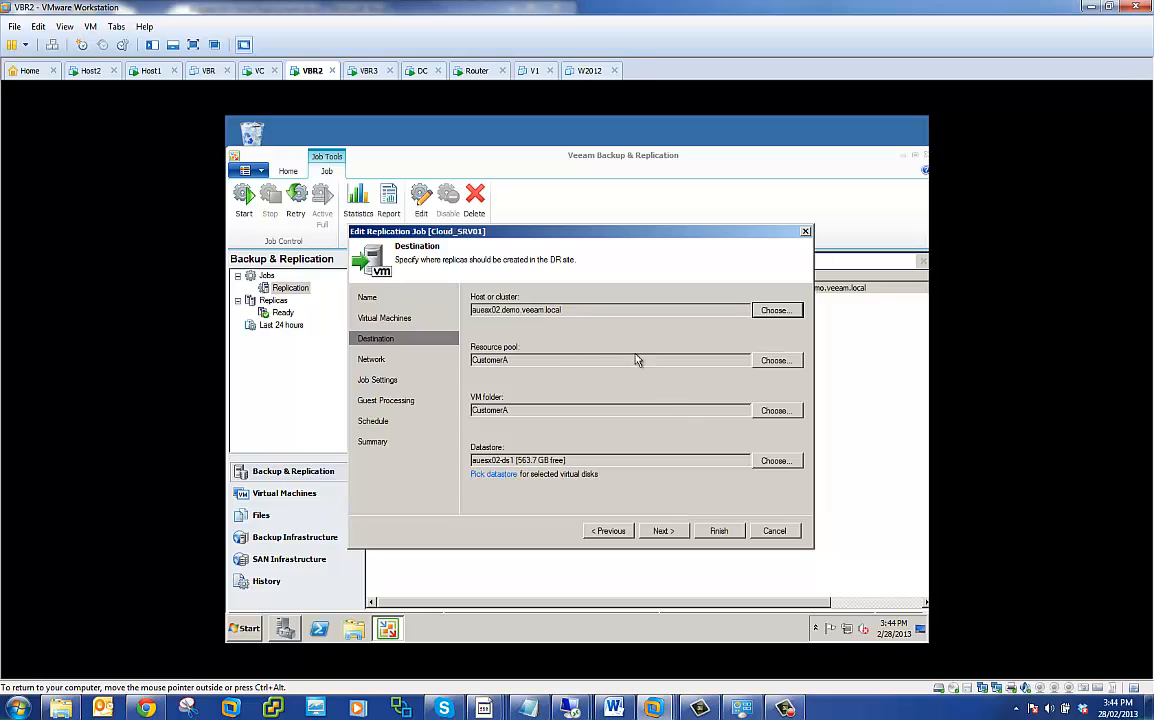
- Choose CustomerA under auesx02.demo.veeam.local as the replica resource pool and CustomerA under AU SE Servers as the VM folder
left_click(775, 360)
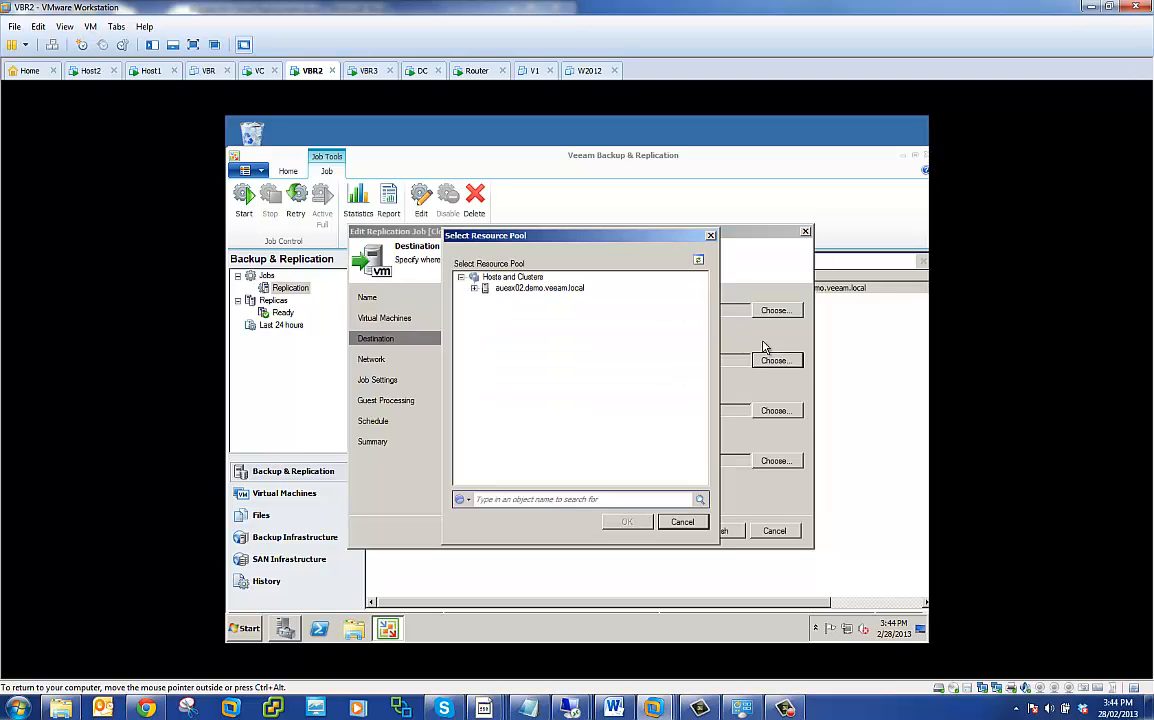
left_click(474, 288)
left_click(520, 299)
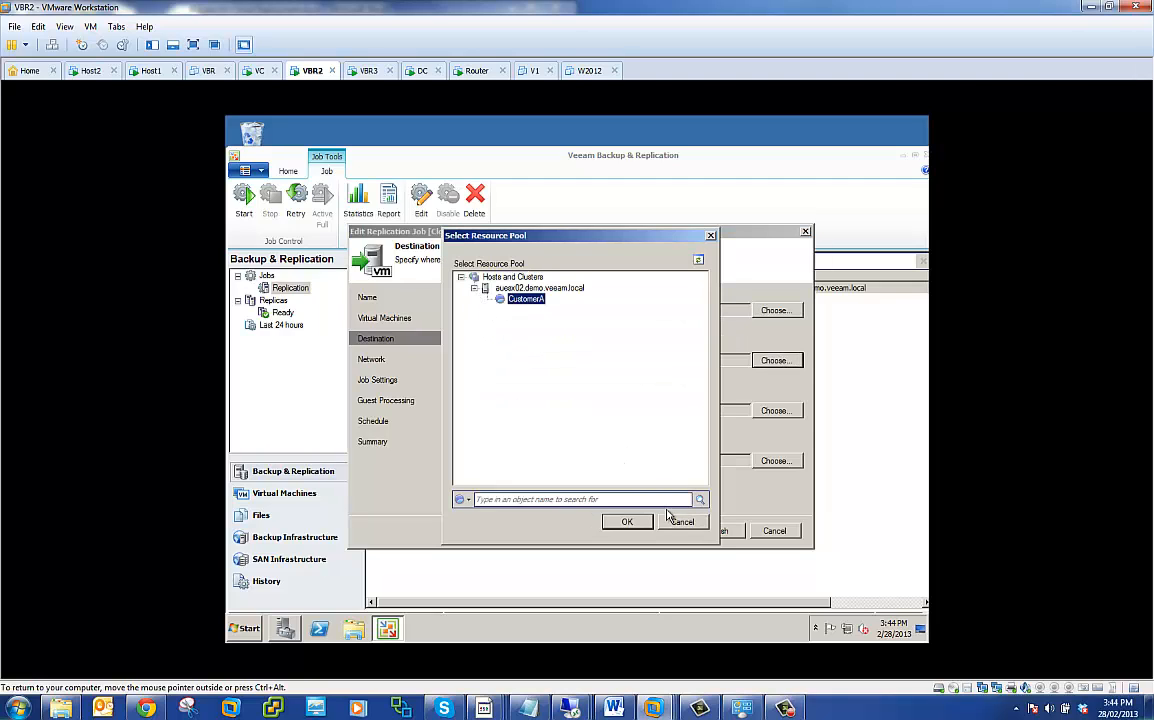
left_click(627, 521)
left_click(775, 410)
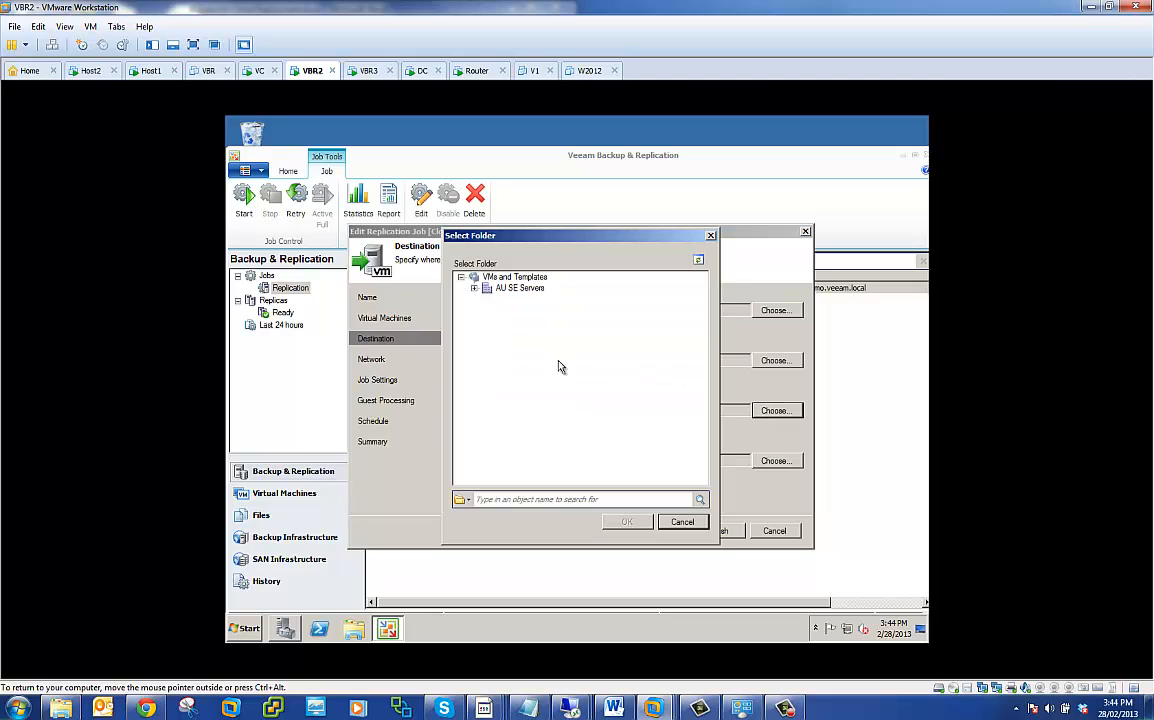
left_click(474, 288)
left_click(525, 299)
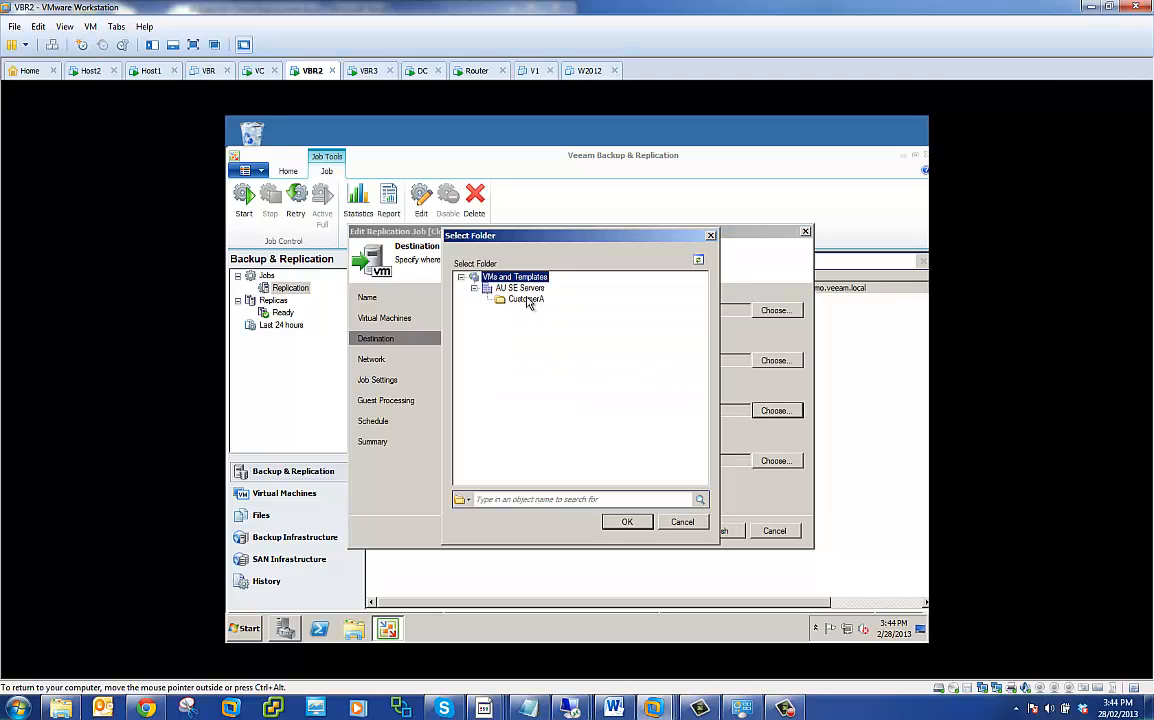
left_click(627, 521)
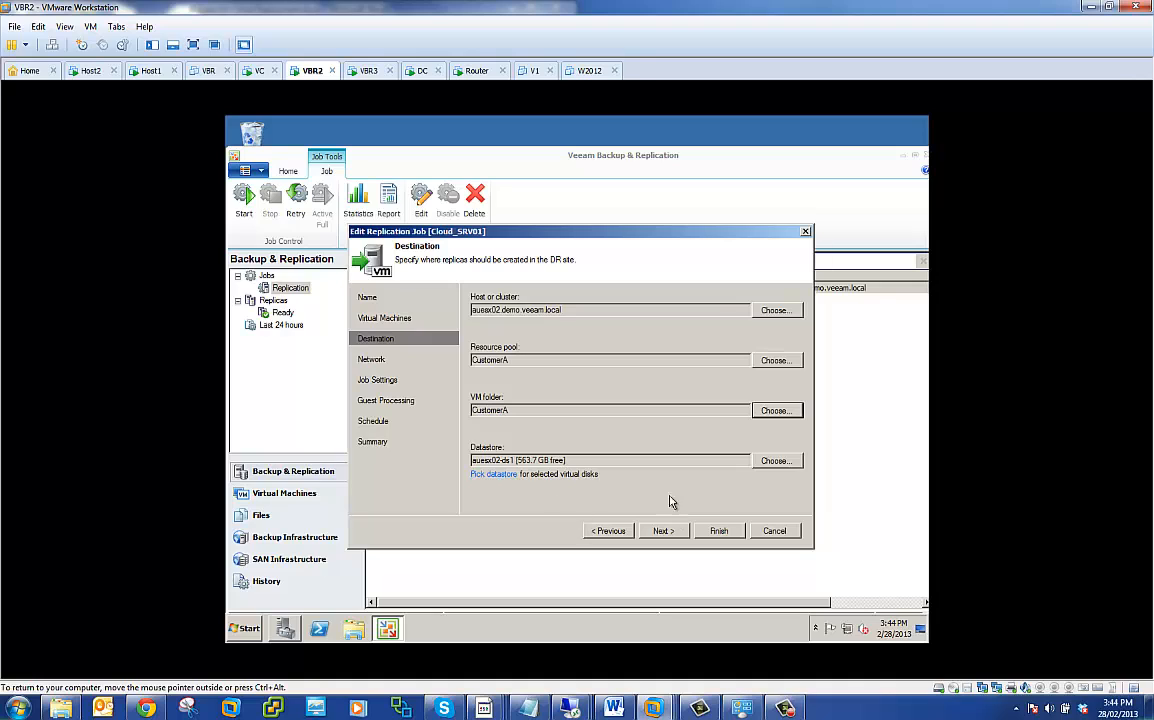
- Inspect the datastores offered on auesx02.demo.veeam.local, cancel the selection, and exit the Cloud_SRV01 job without applying changes
left_click(775, 461)
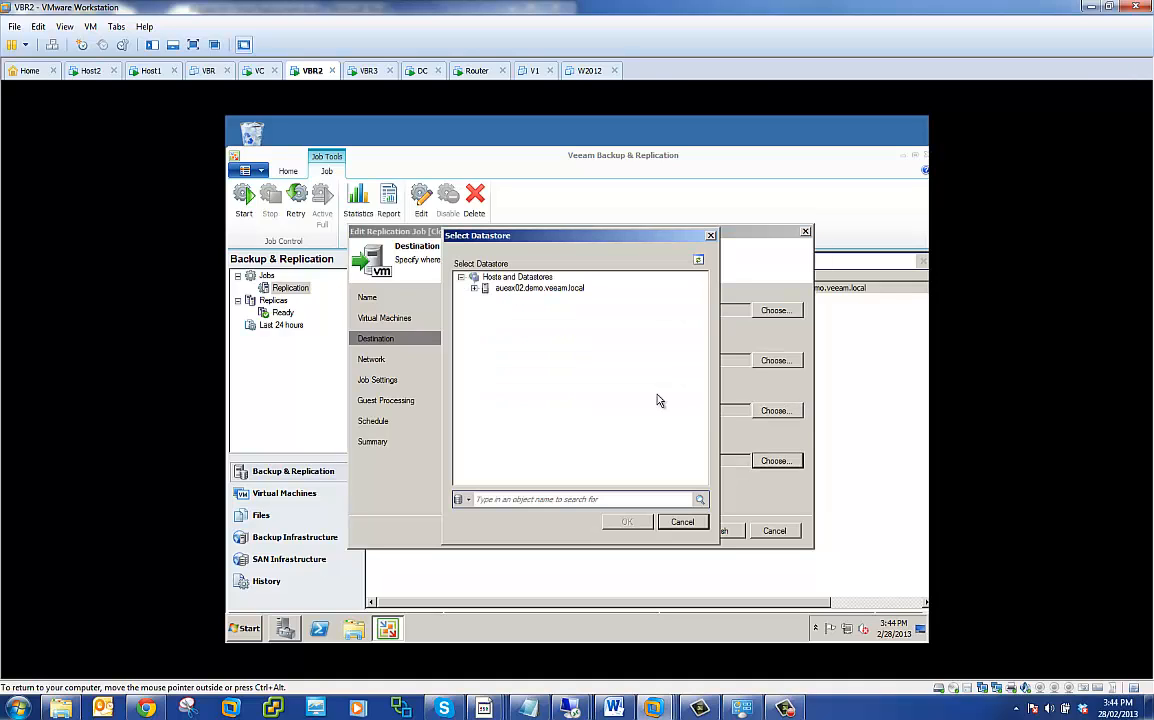
left_click(474, 288)
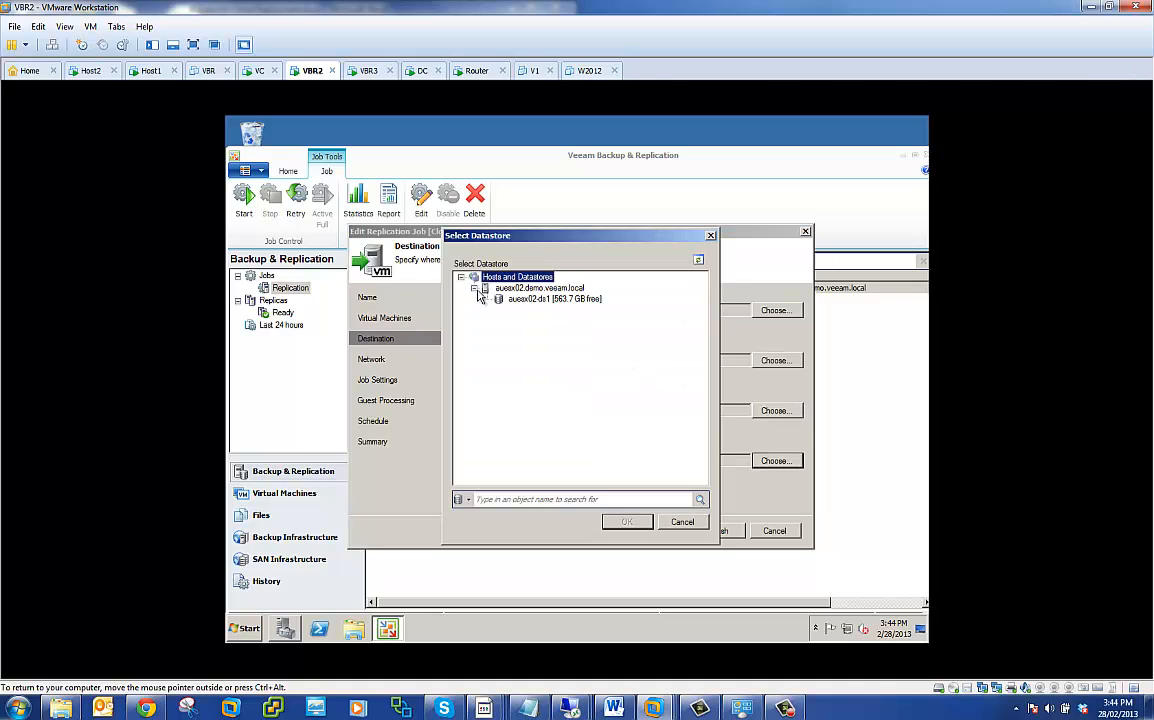
left_click(540, 299)
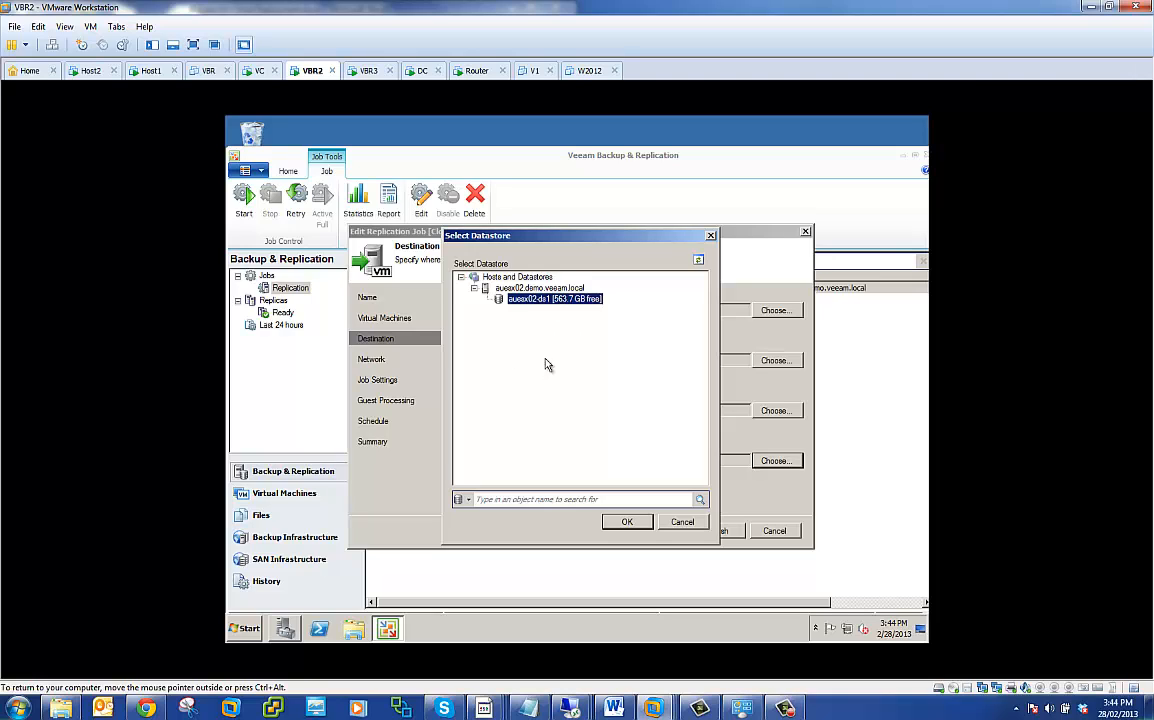
left_click(689, 524)
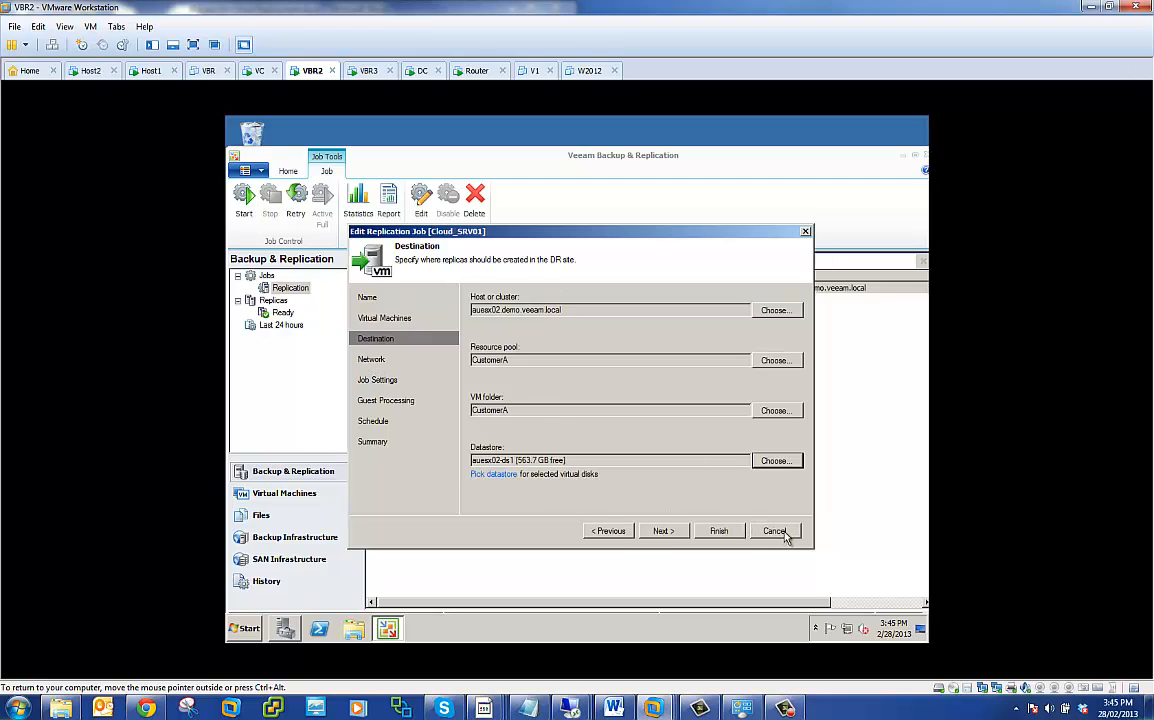
left_click(782, 536)
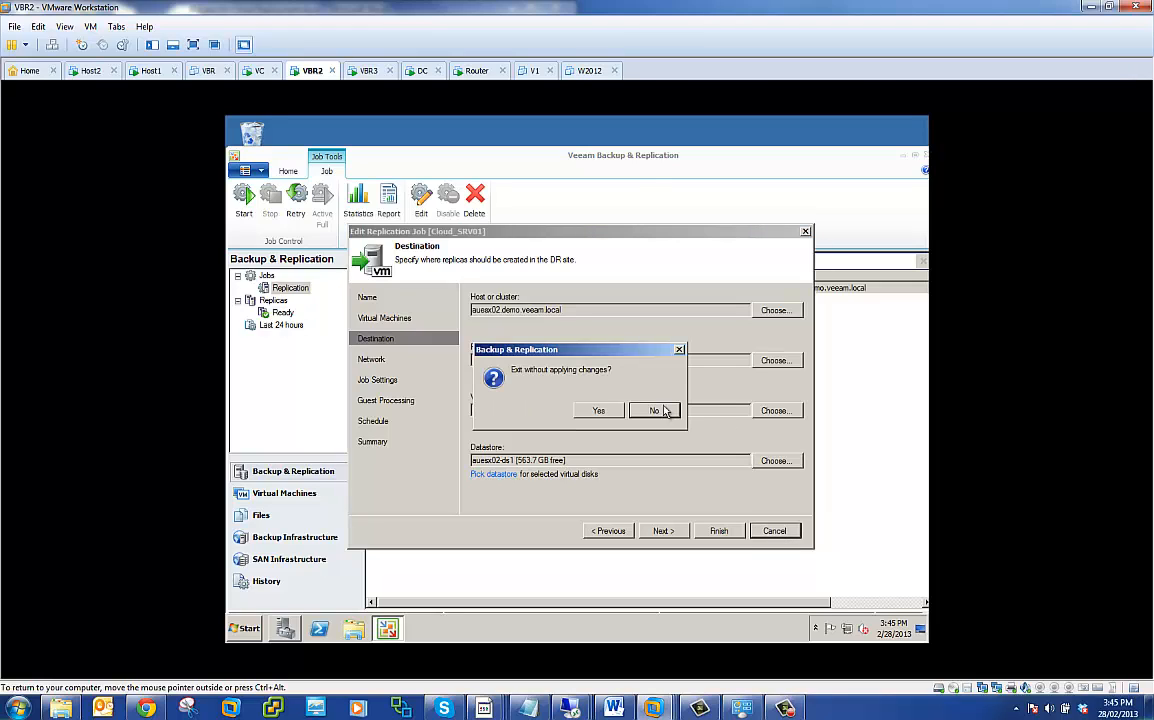
left_click(594, 413)
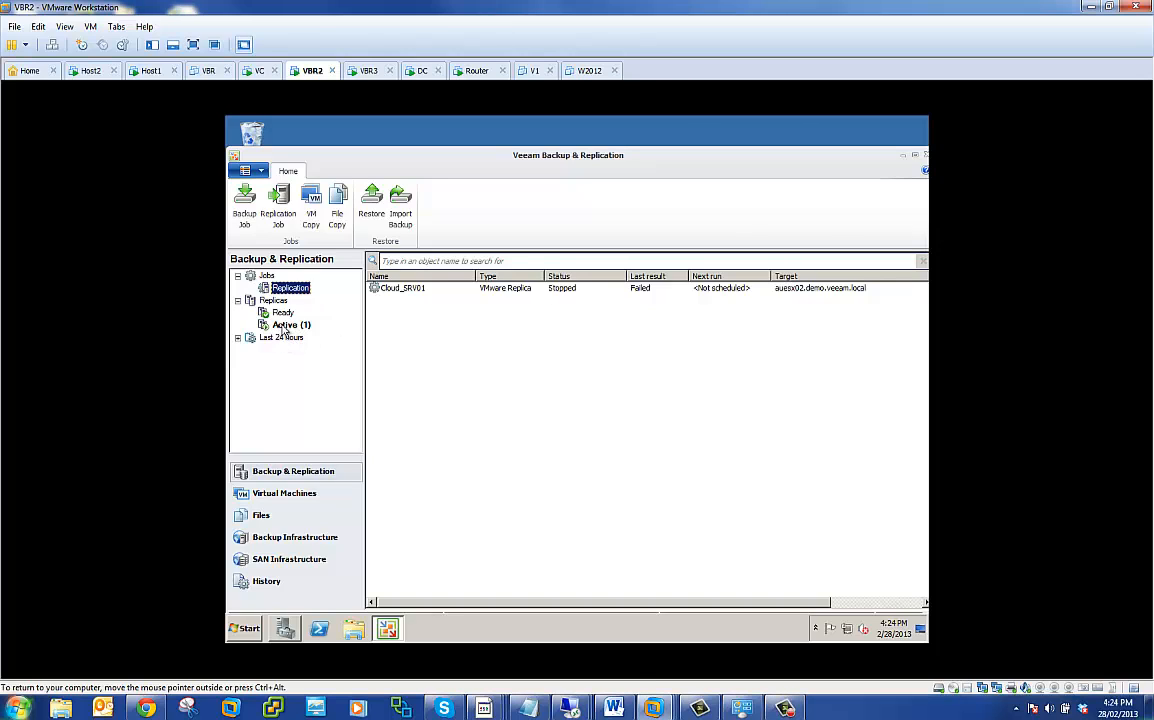
- Show VBR2's active replicas, check Cloud_SRV01_replica in the CustomerA folder in the vSphere Client on auvbr01, and minimize that remote session
left_click(291, 325)
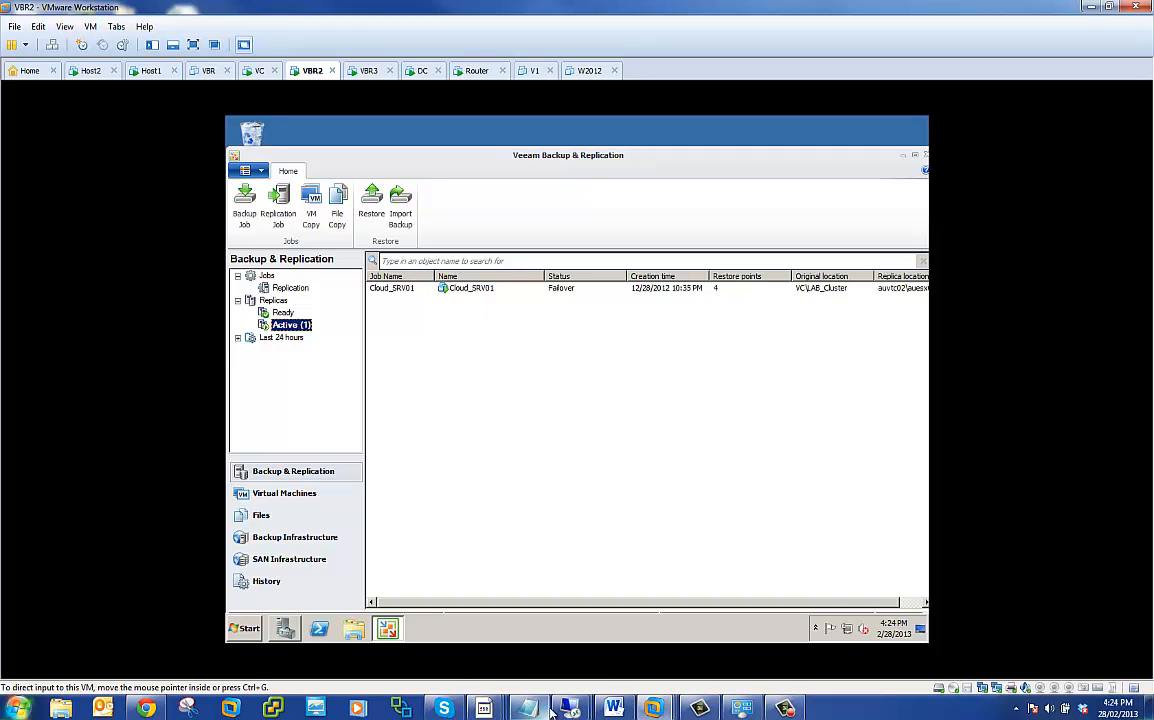
mouse_move(570, 707)
left_click(507, 596)
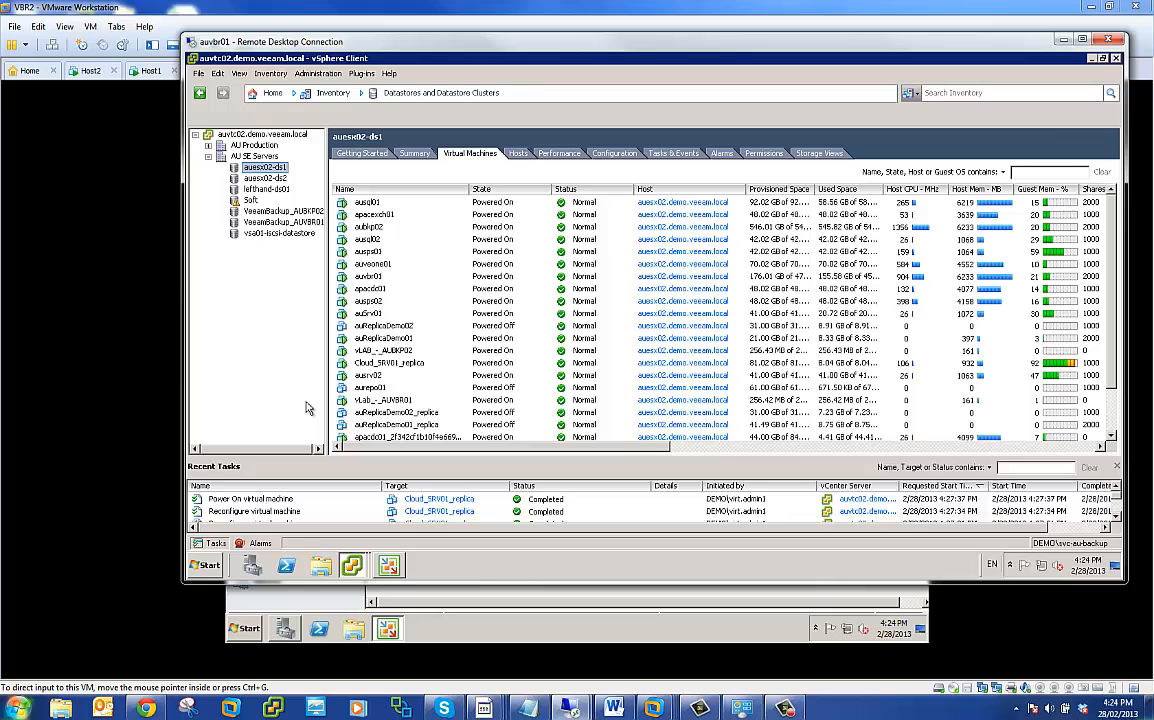
left_click(330, 531)
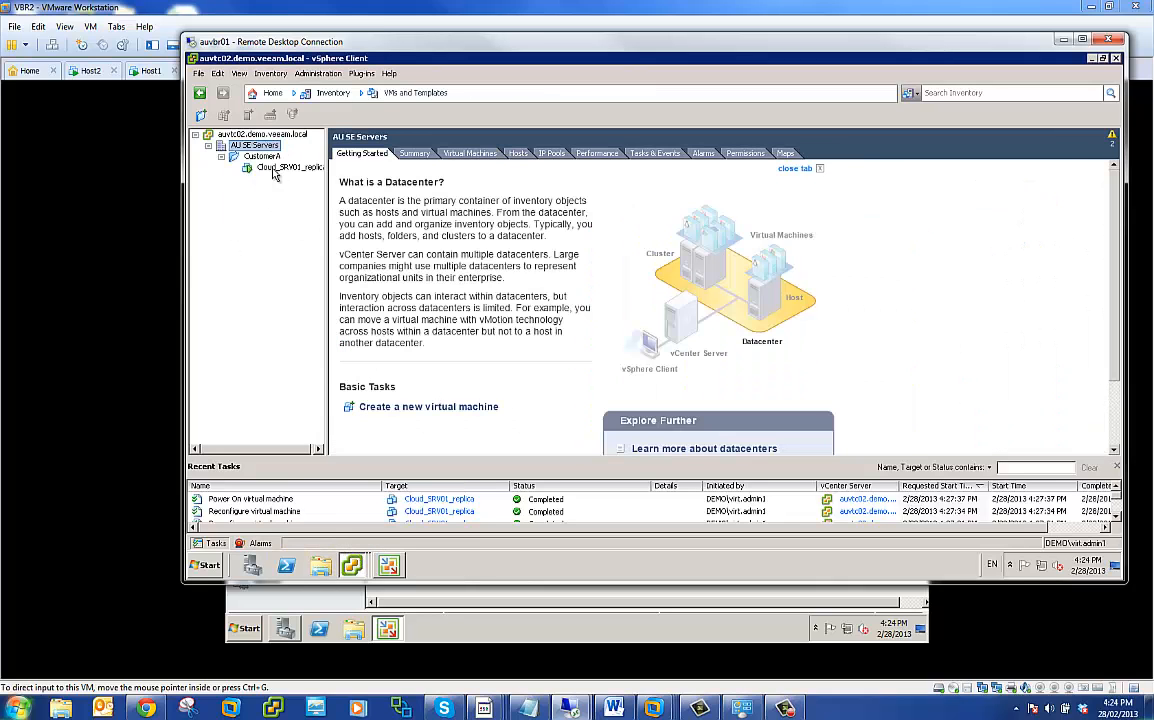
left_click(266, 168)
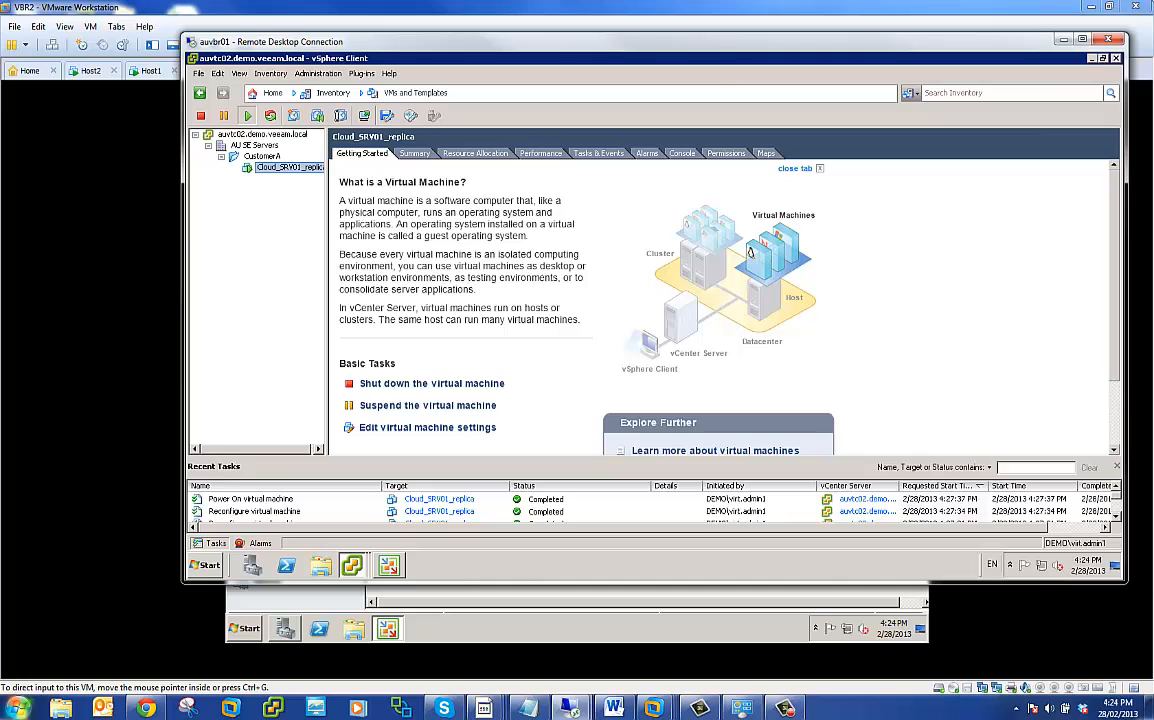
left_click(1064, 40)
- Start a failback to production for the Cloud_SRV01 replica, choosing failback to the original VM restored in a different location
right_click(404, 289)
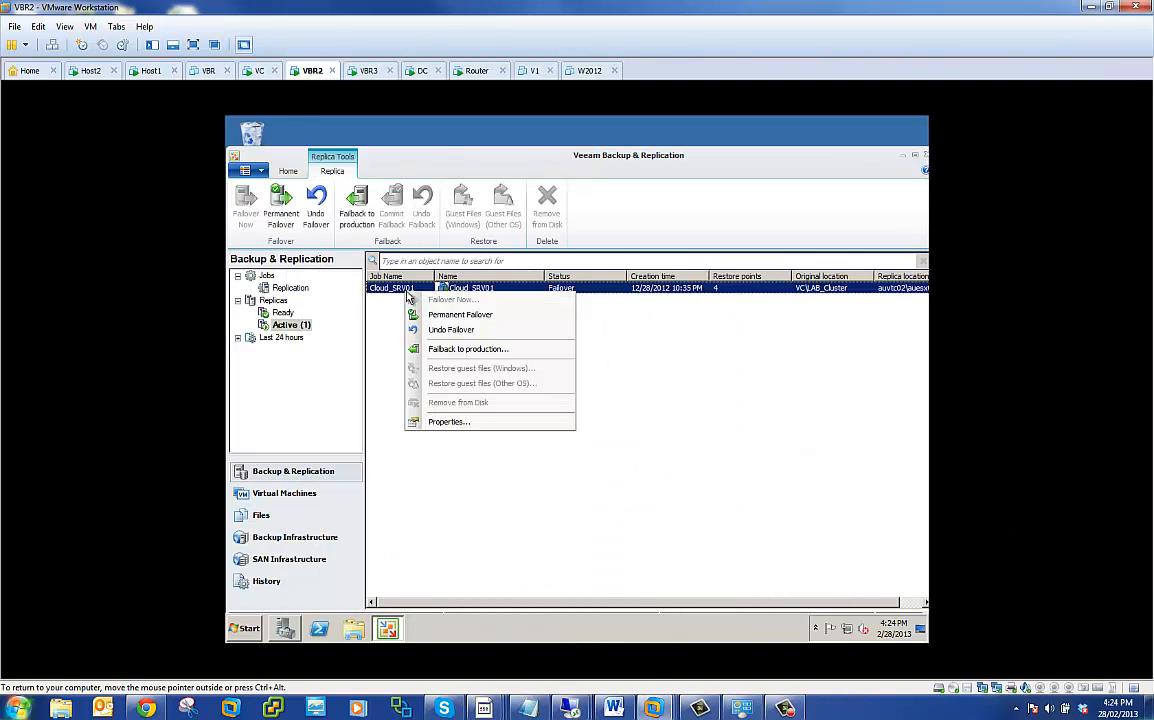
left_click(451, 350)
left_click(512, 324)
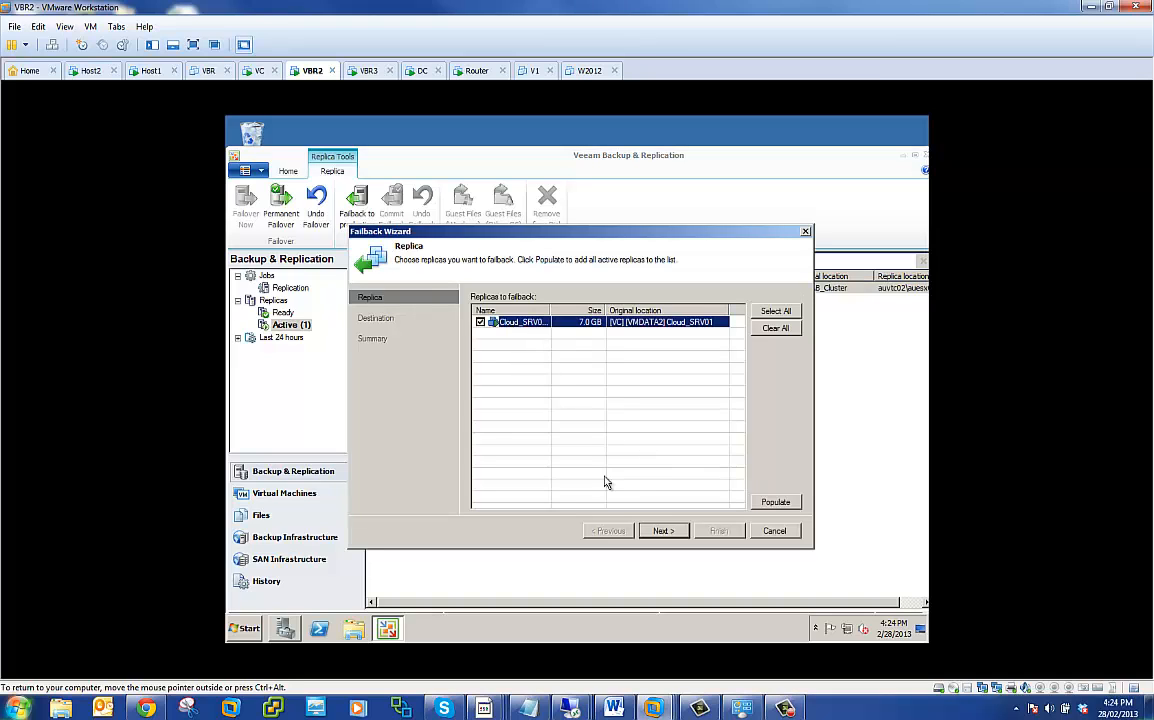
left_click(663, 533)
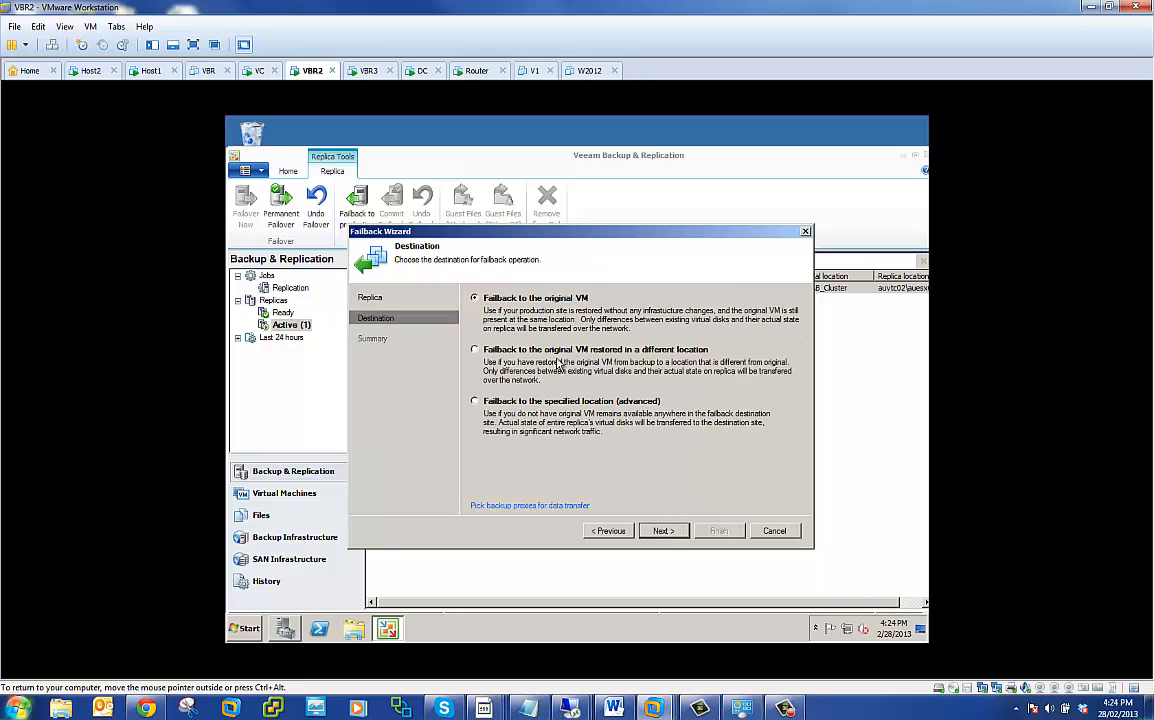
left_click(489, 352)
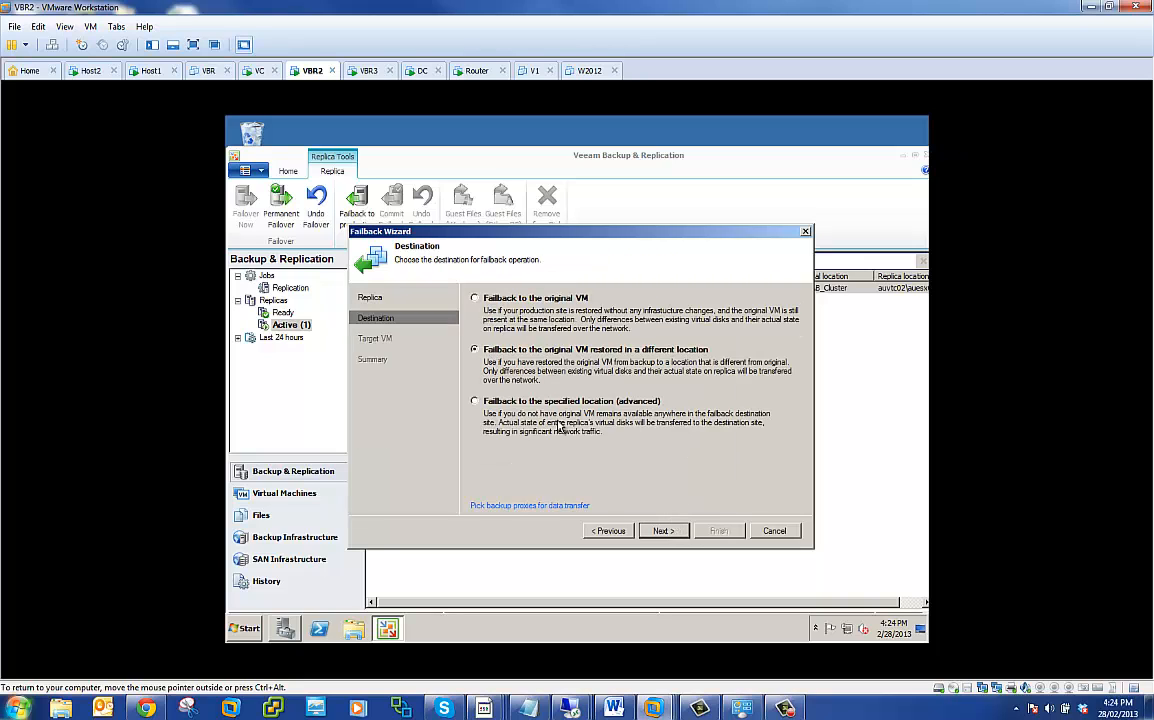
left_click(674, 535)
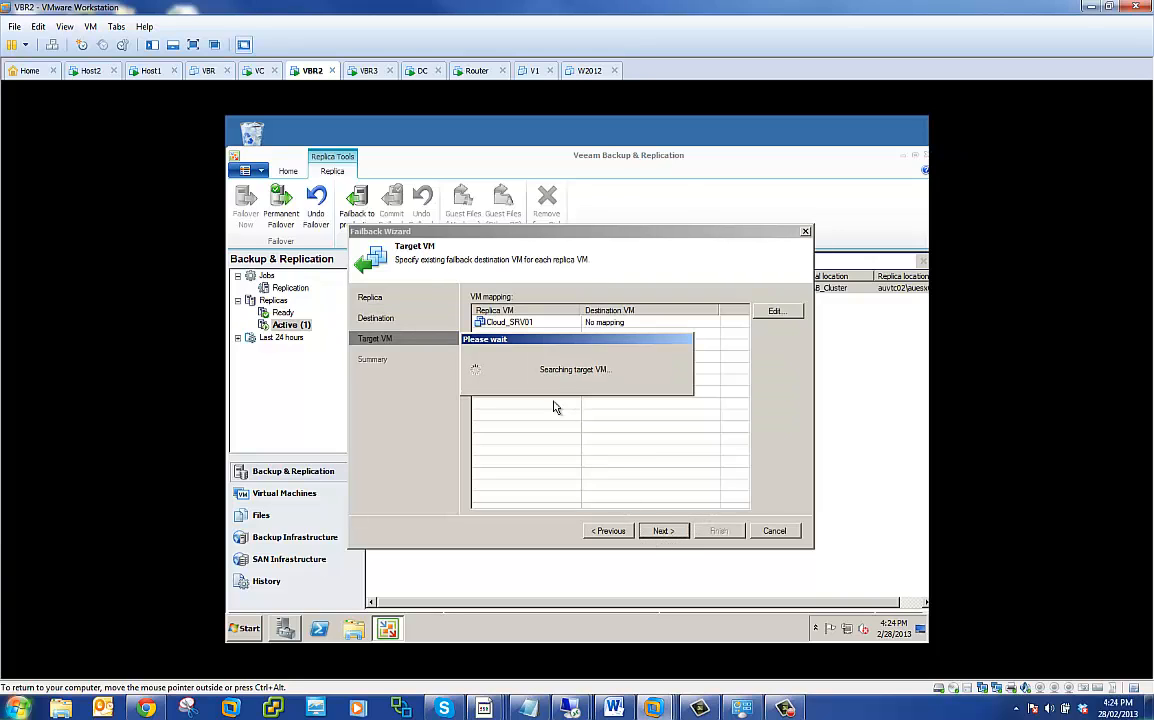
- Open the destination VM selection for Cloud_SRV01 and browse hosts and clusters under auvtc02 down to the CustomerA resource pool
left_click(615, 322)
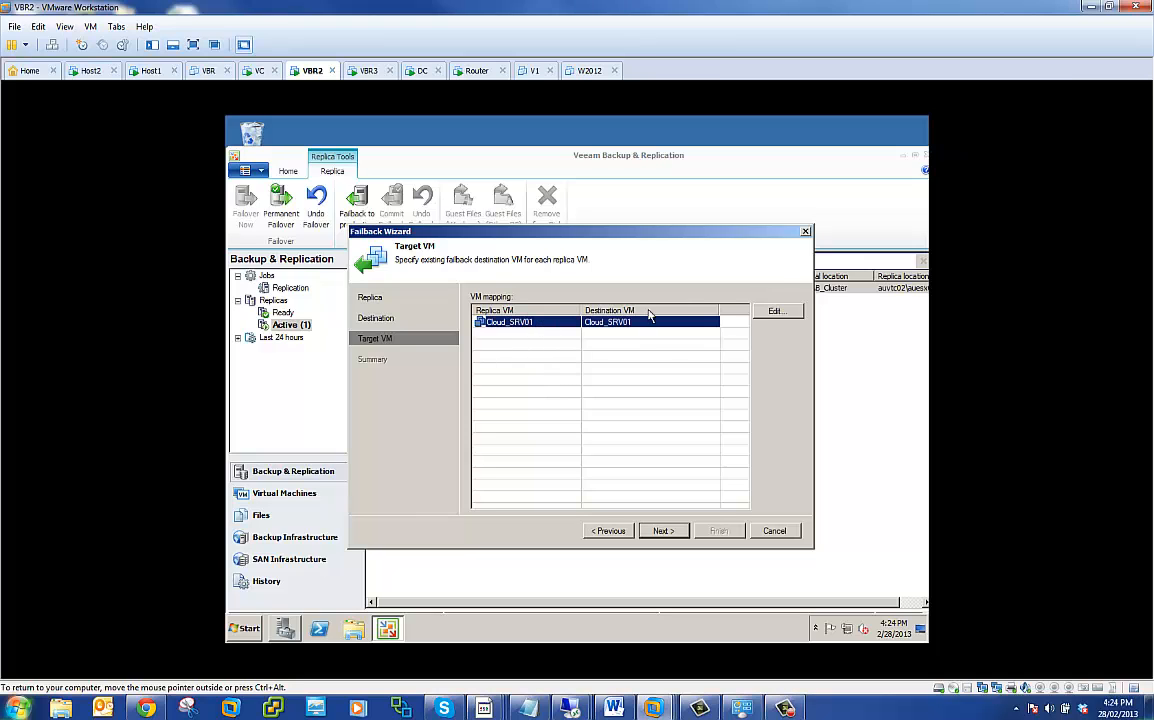
left_click(776, 310)
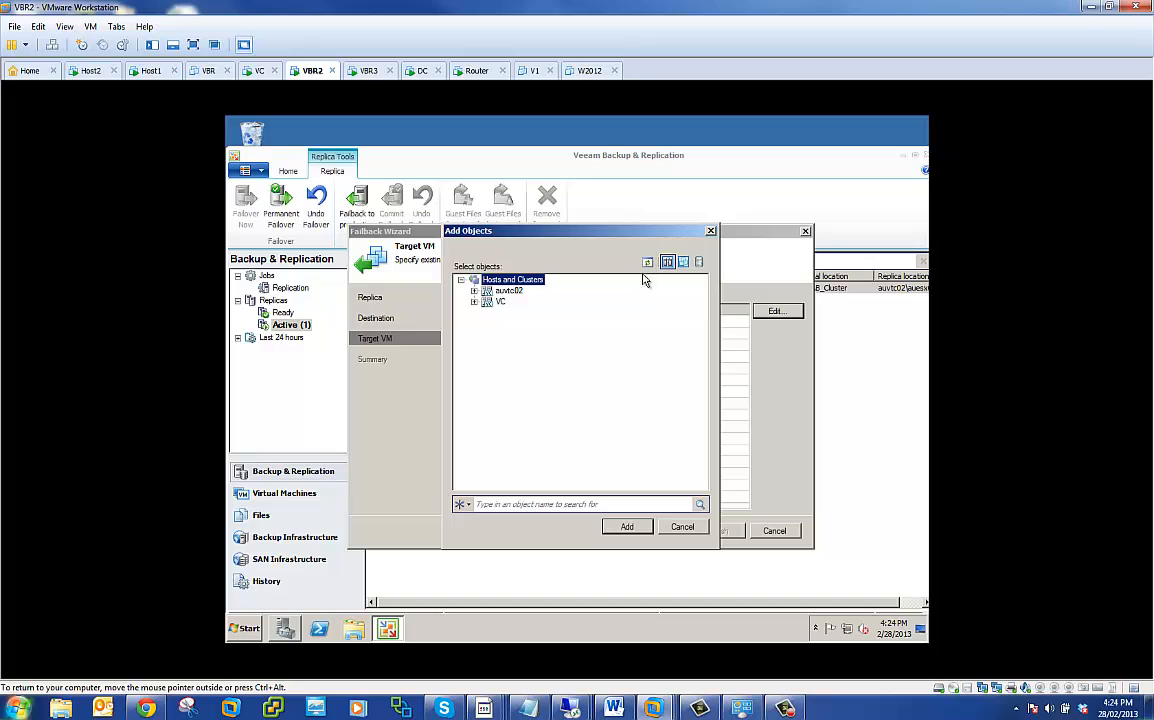
left_click(474, 290)
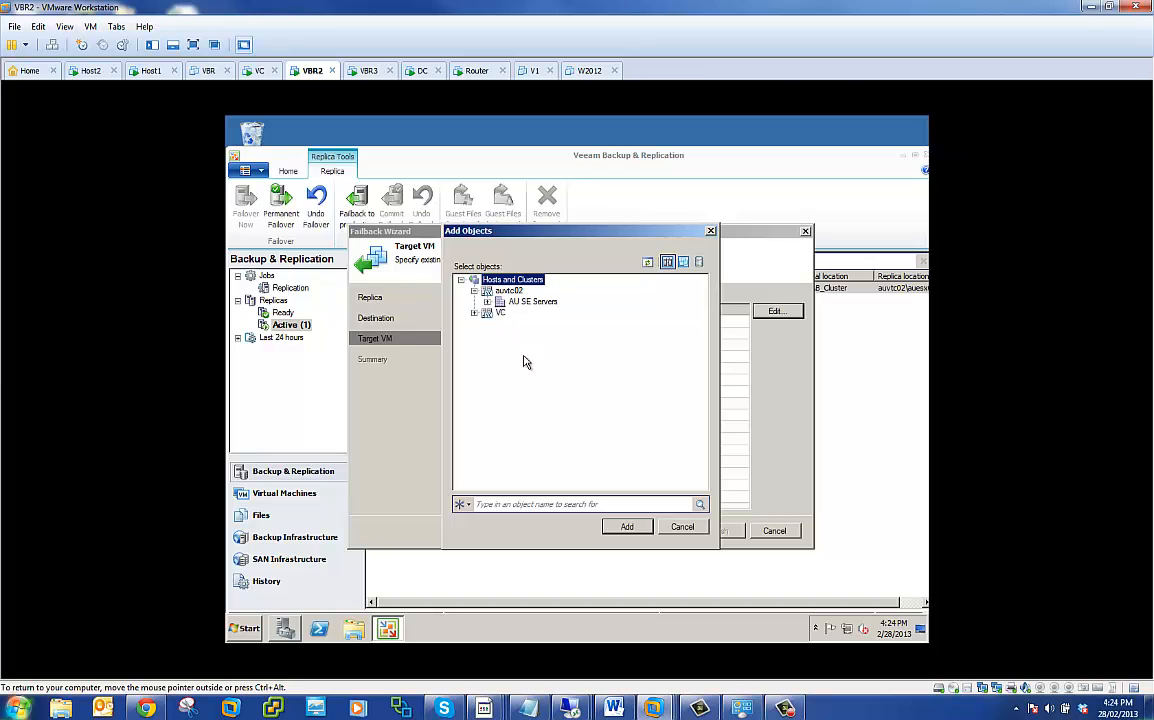
left_click(487, 302)
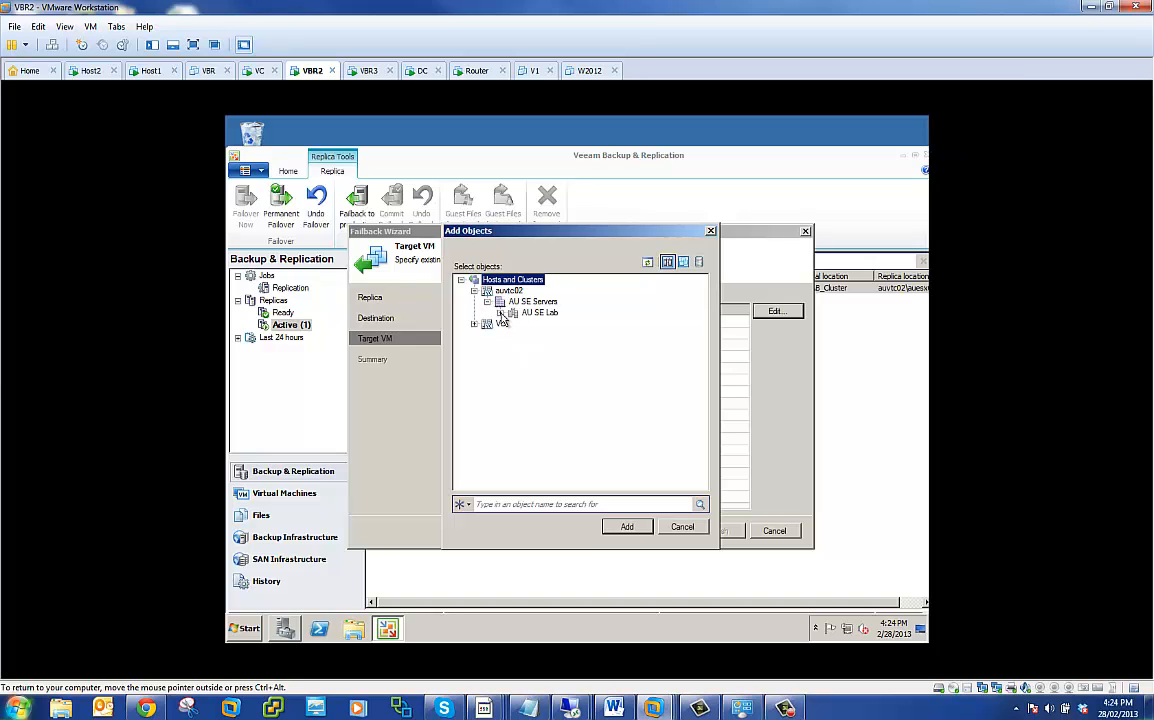
left_click(500, 313)
left_click(513, 334)
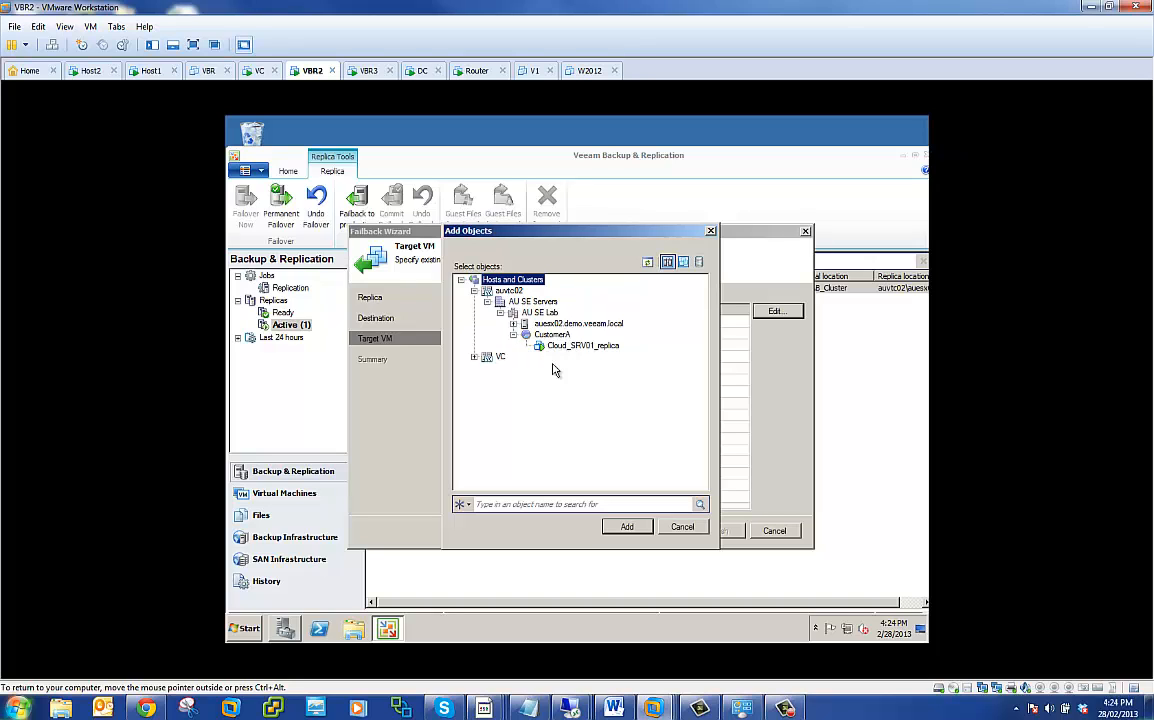
- Browse the VMs and Templates view under auvtc02 down to the CustomerA folder in AU SE Servers
left_click(683, 261)
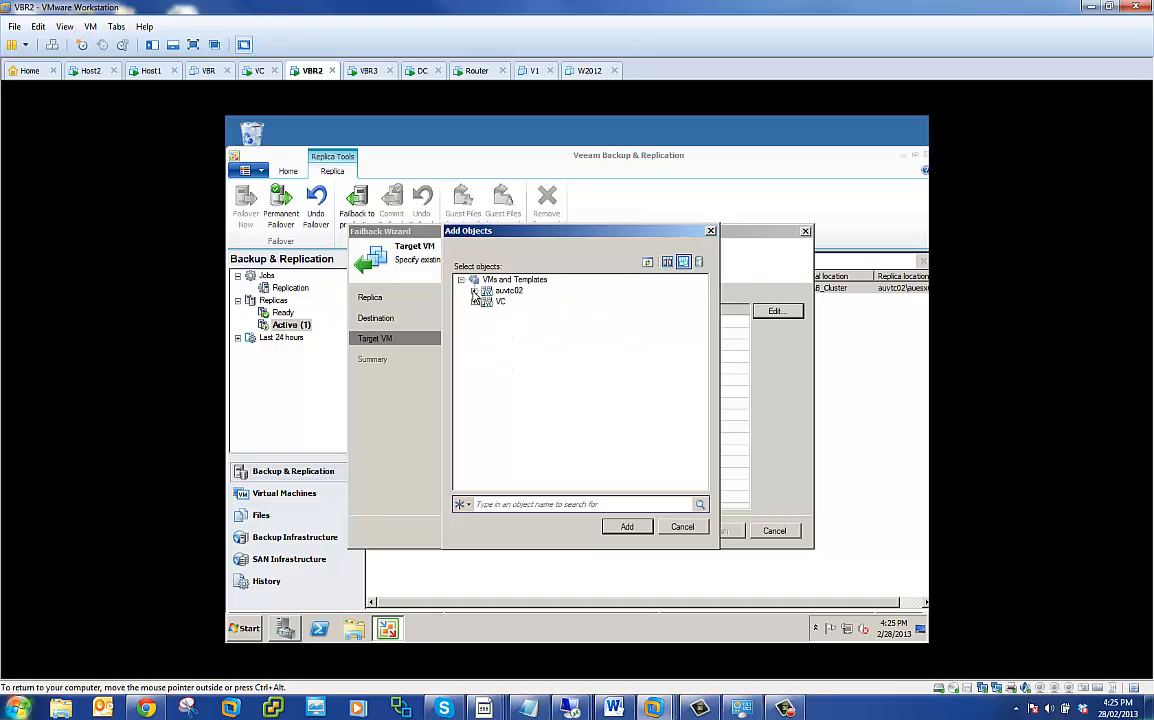
left_click(474, 290)
left_click(487, 302)
left_click(500, 312)
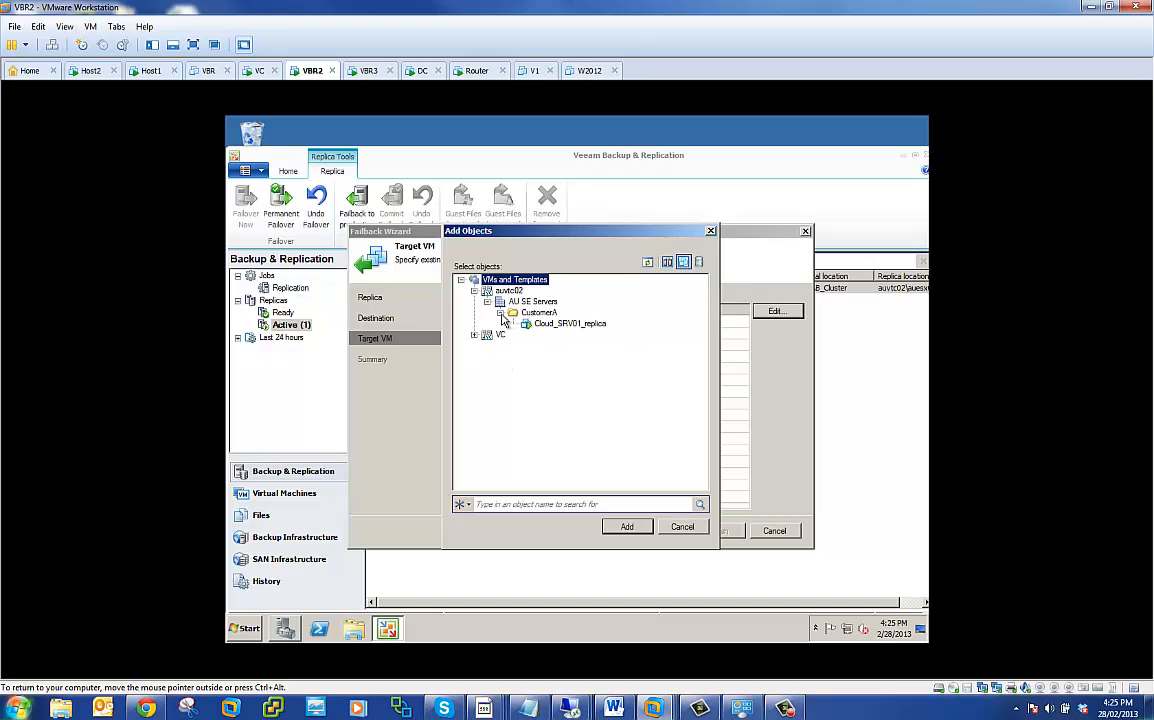
- Browse the Datastores and VMs view under auvtc02 down to auesx02-ds1, then dismiss the selection without changing the mapping
left_click(699, 261)
left_click(474, 290)
left_click(487, 301)
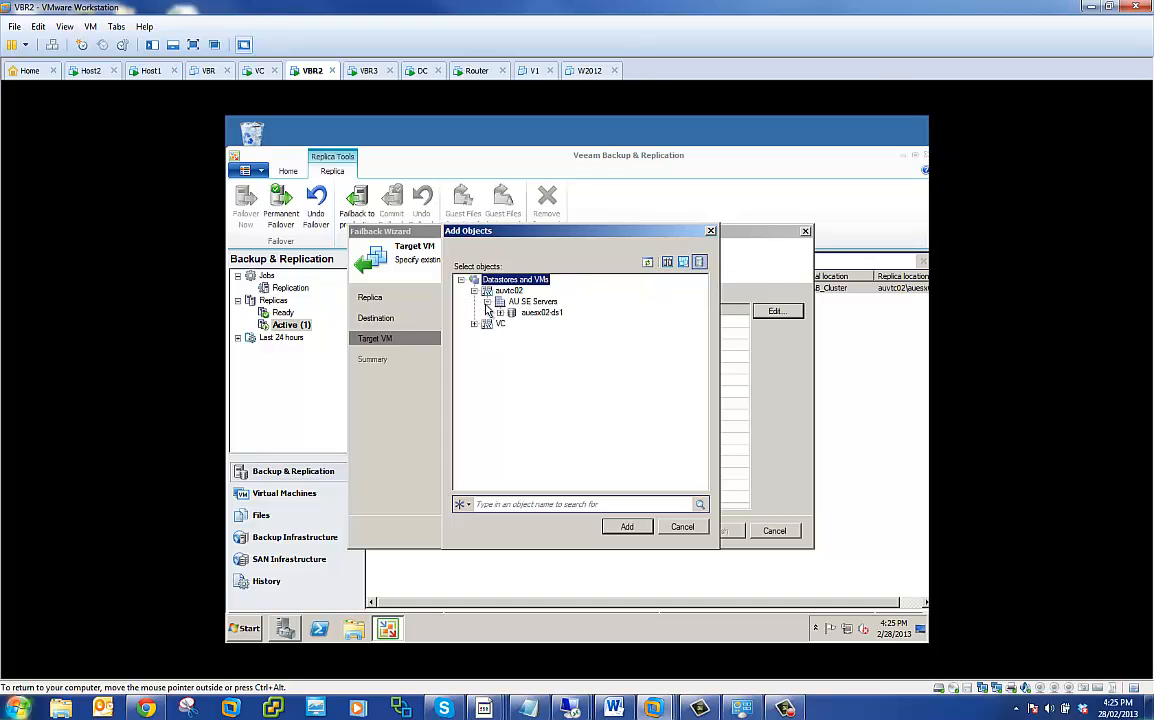
left_click(500, 312)
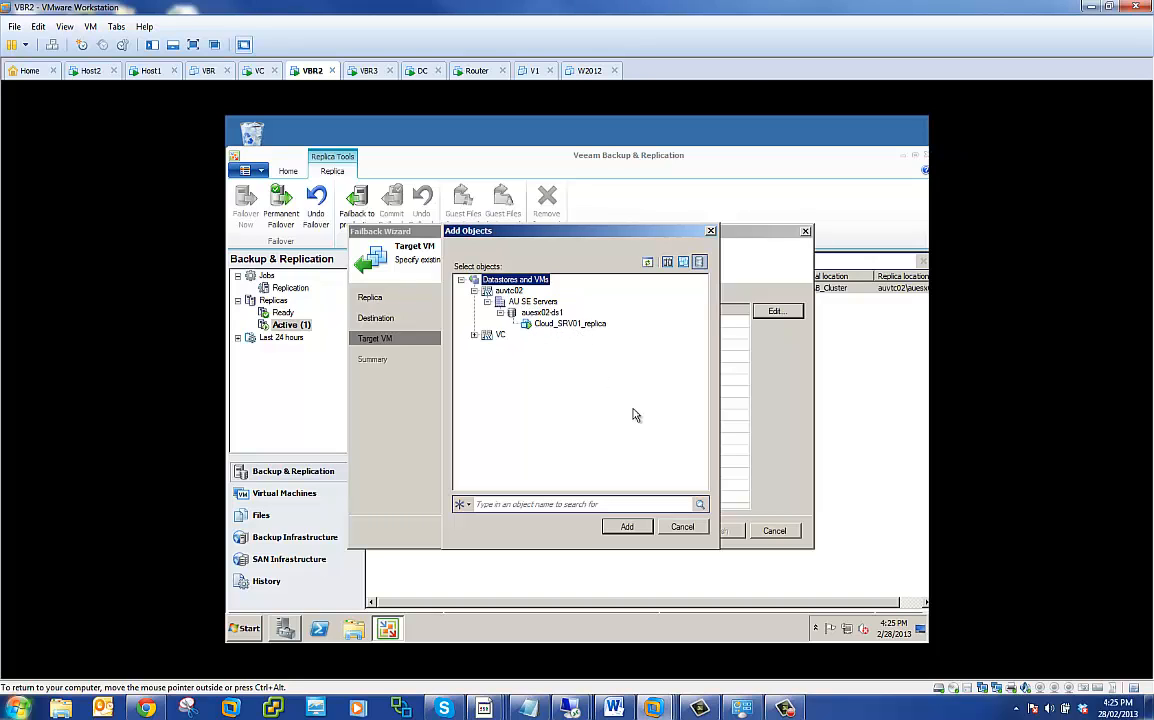
left_click(684, 529)
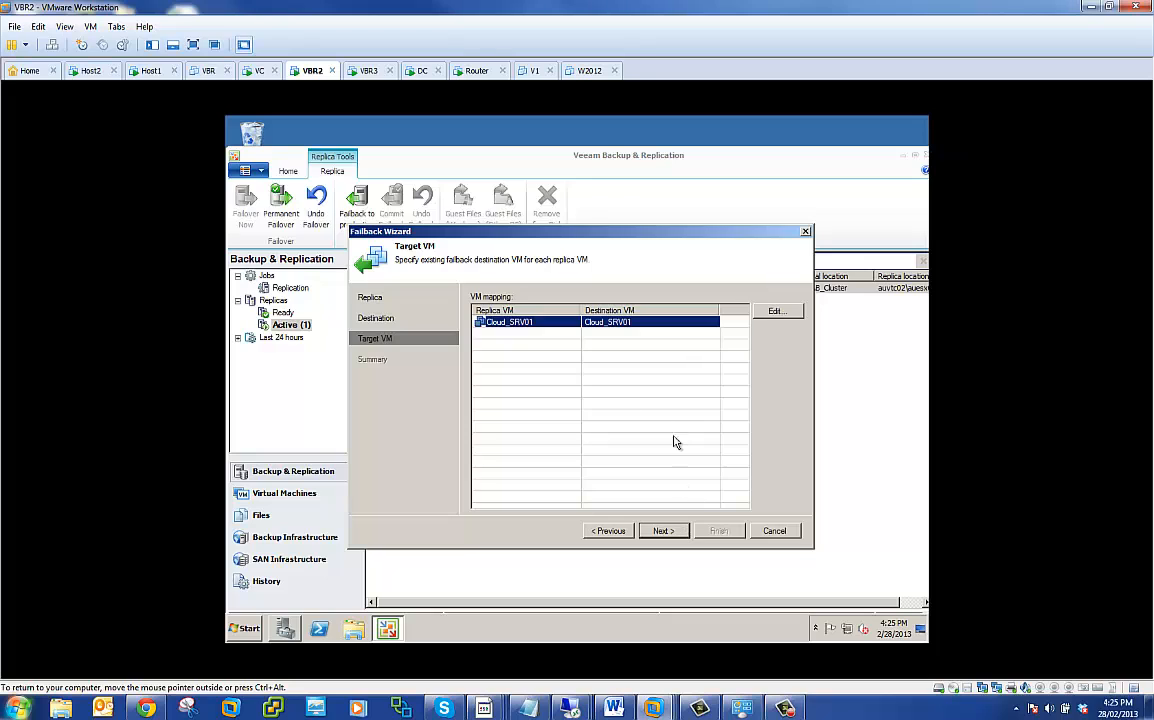